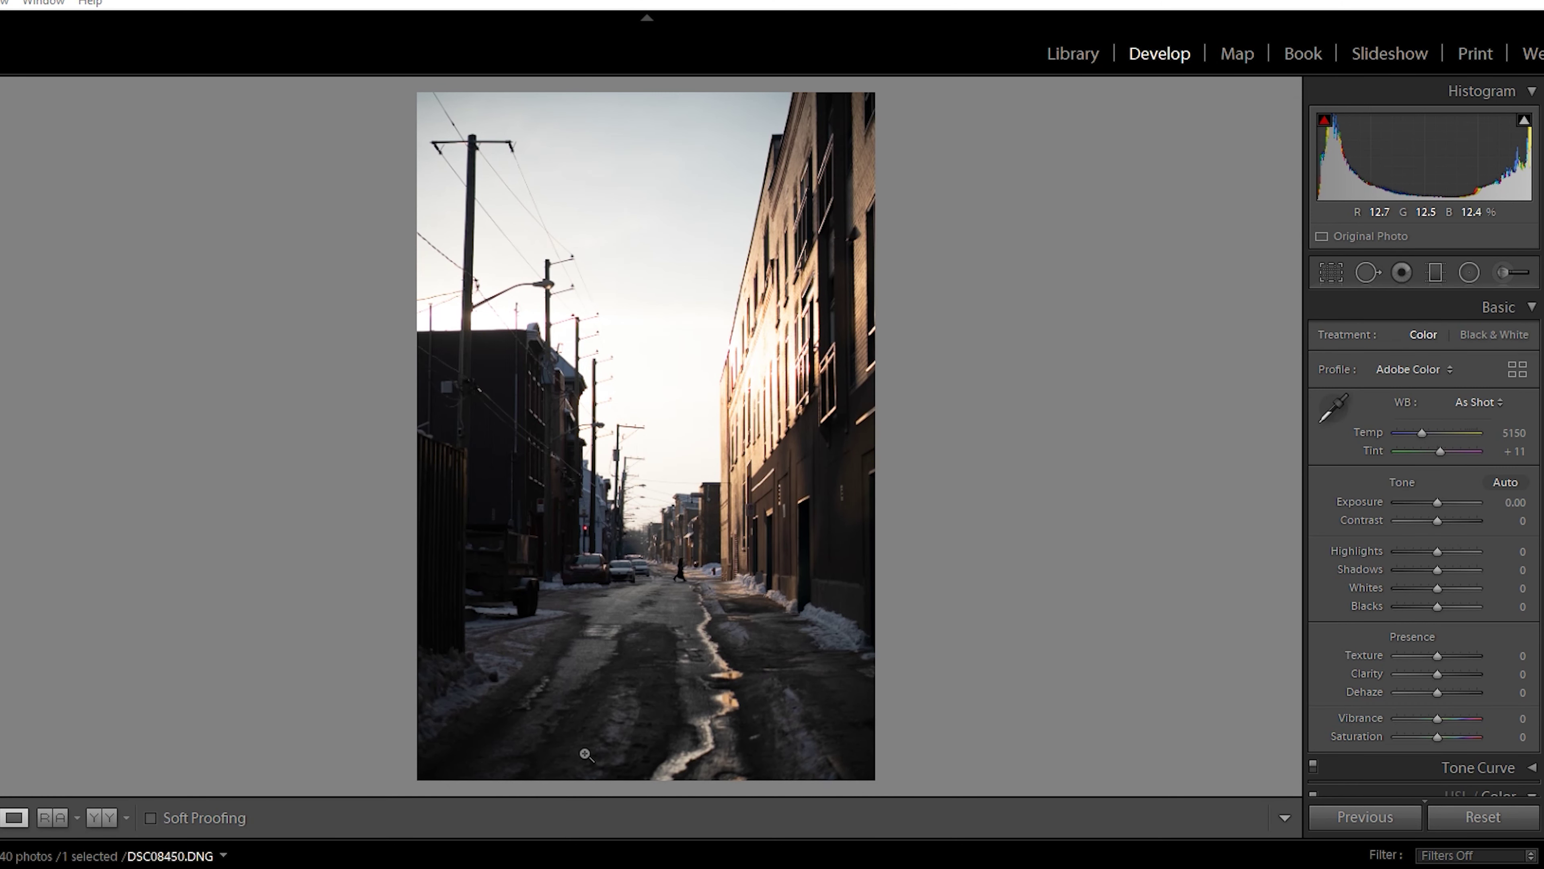
# - Browse the neighbouring photos and return to the sunlit snowy alley shot
pyautogui.press('Right')
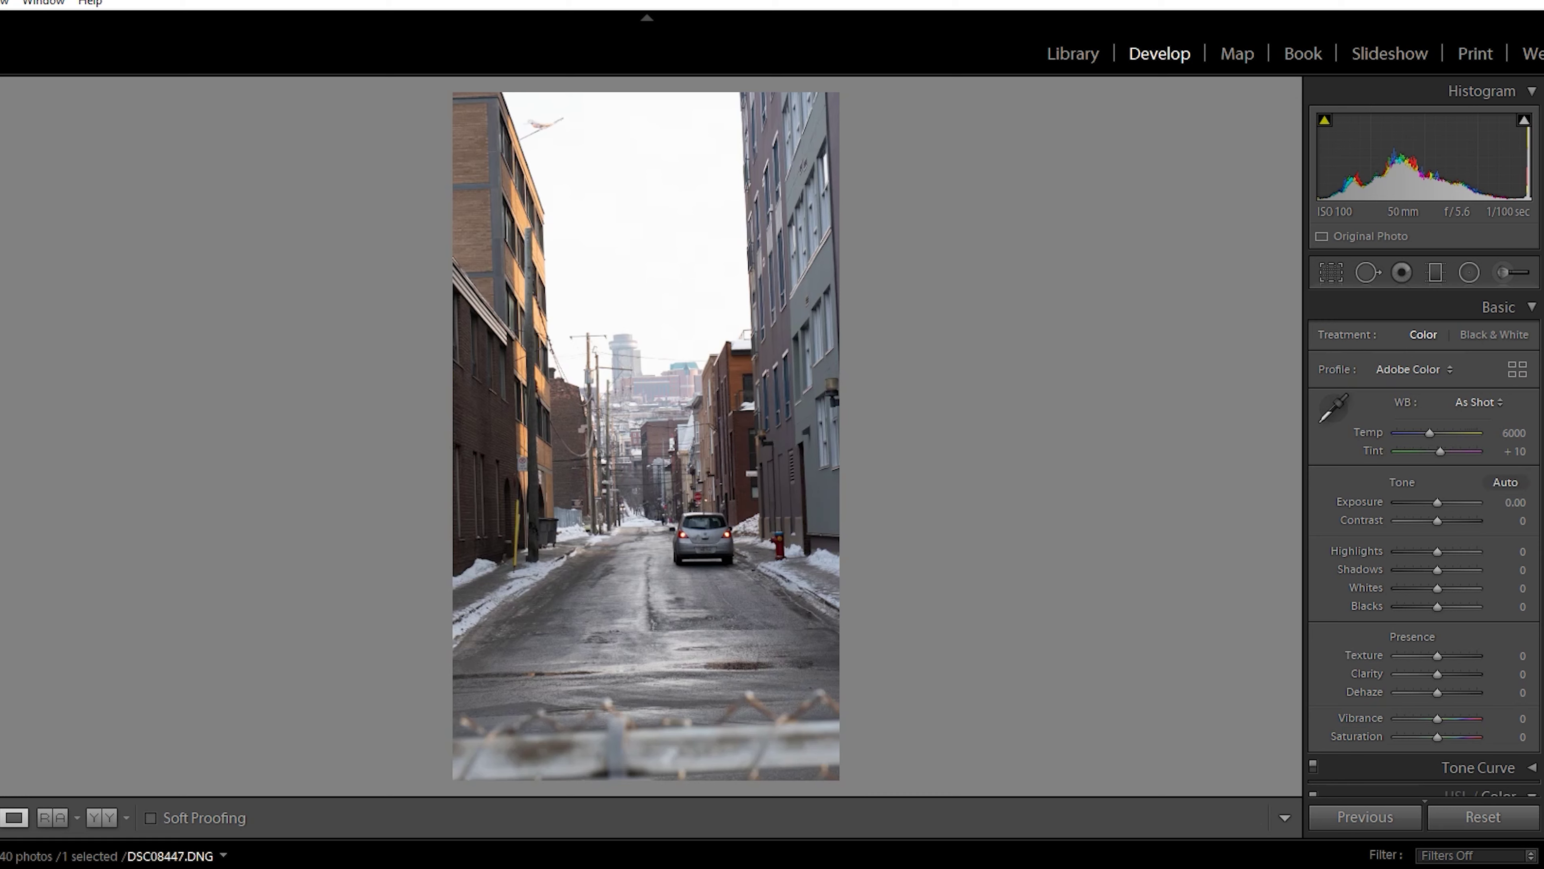
pyautogui.press('Left')
pyautogui.moveTo(505, 677)
pyautogui.mouseDown()
pyautogui.moveTo(720, 655)
pyautogui.moveTo(558, 517)
pyautogui.moveTo(495, 671)
pyautogui.mouseUp()
pyautogui.press('Right')
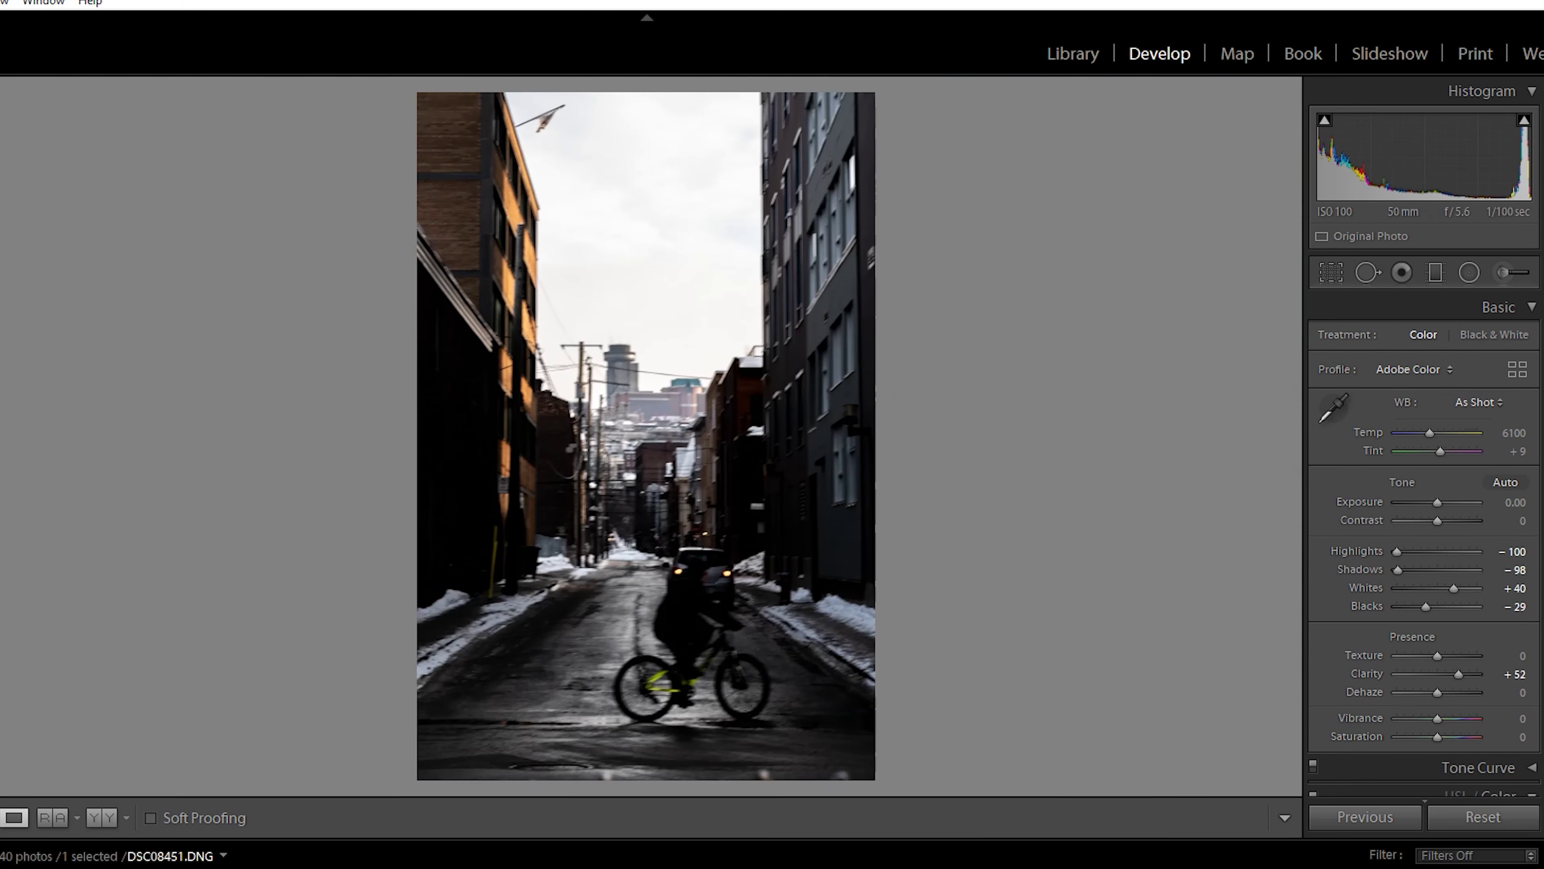
pyautogui.press('Left')
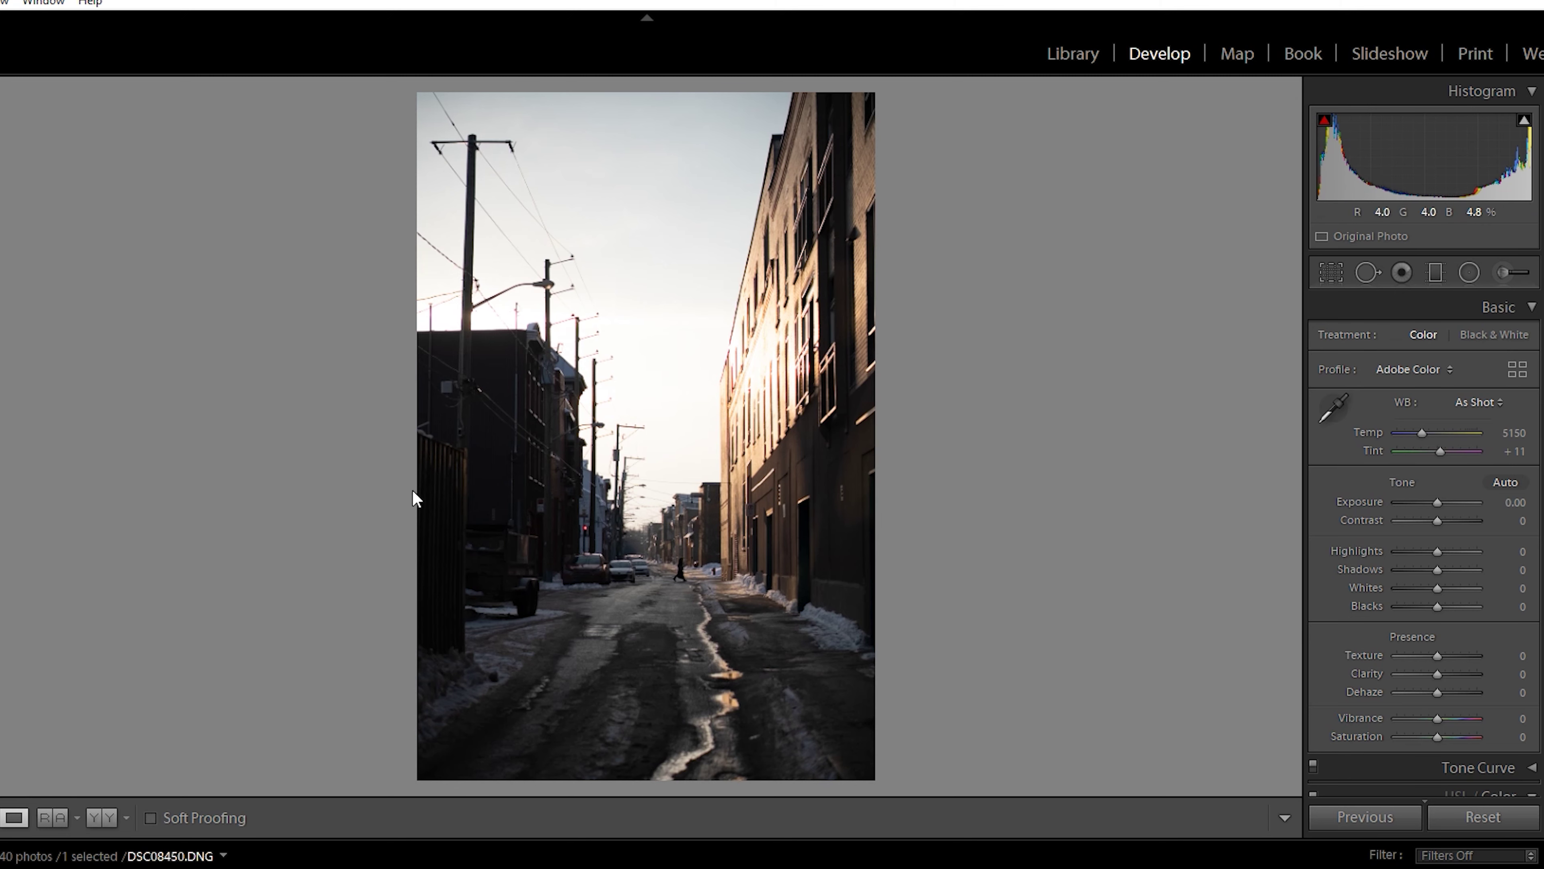
# - Crop to 4 x 5 / 8 x 10, shifting the photo up and tightening from the top-left
pyautogui.click(1332, 271)
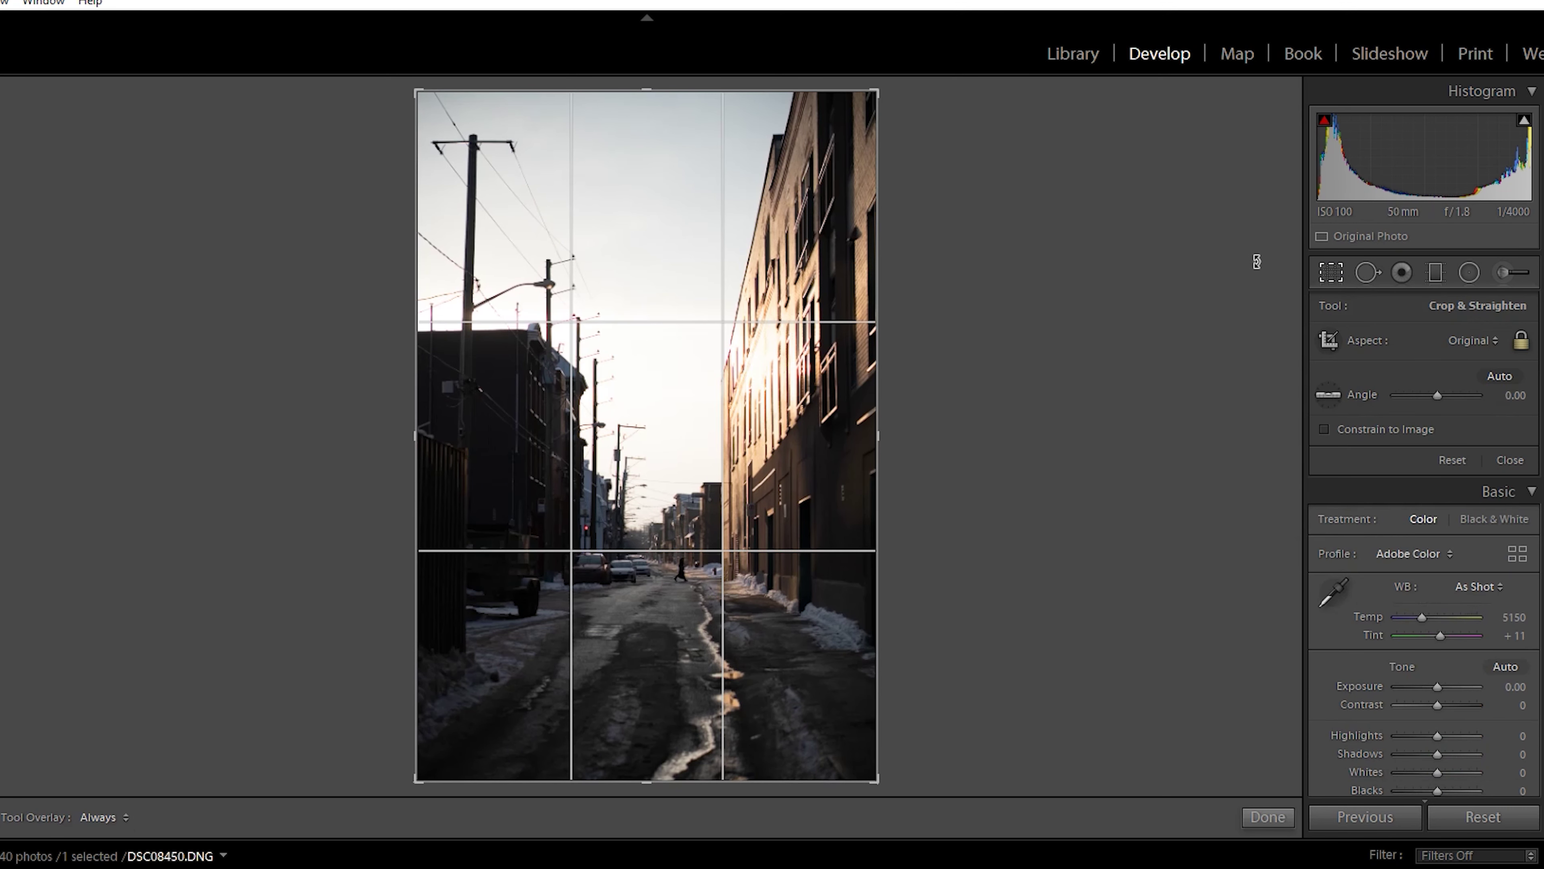
pyautogui.click(1470, 341)
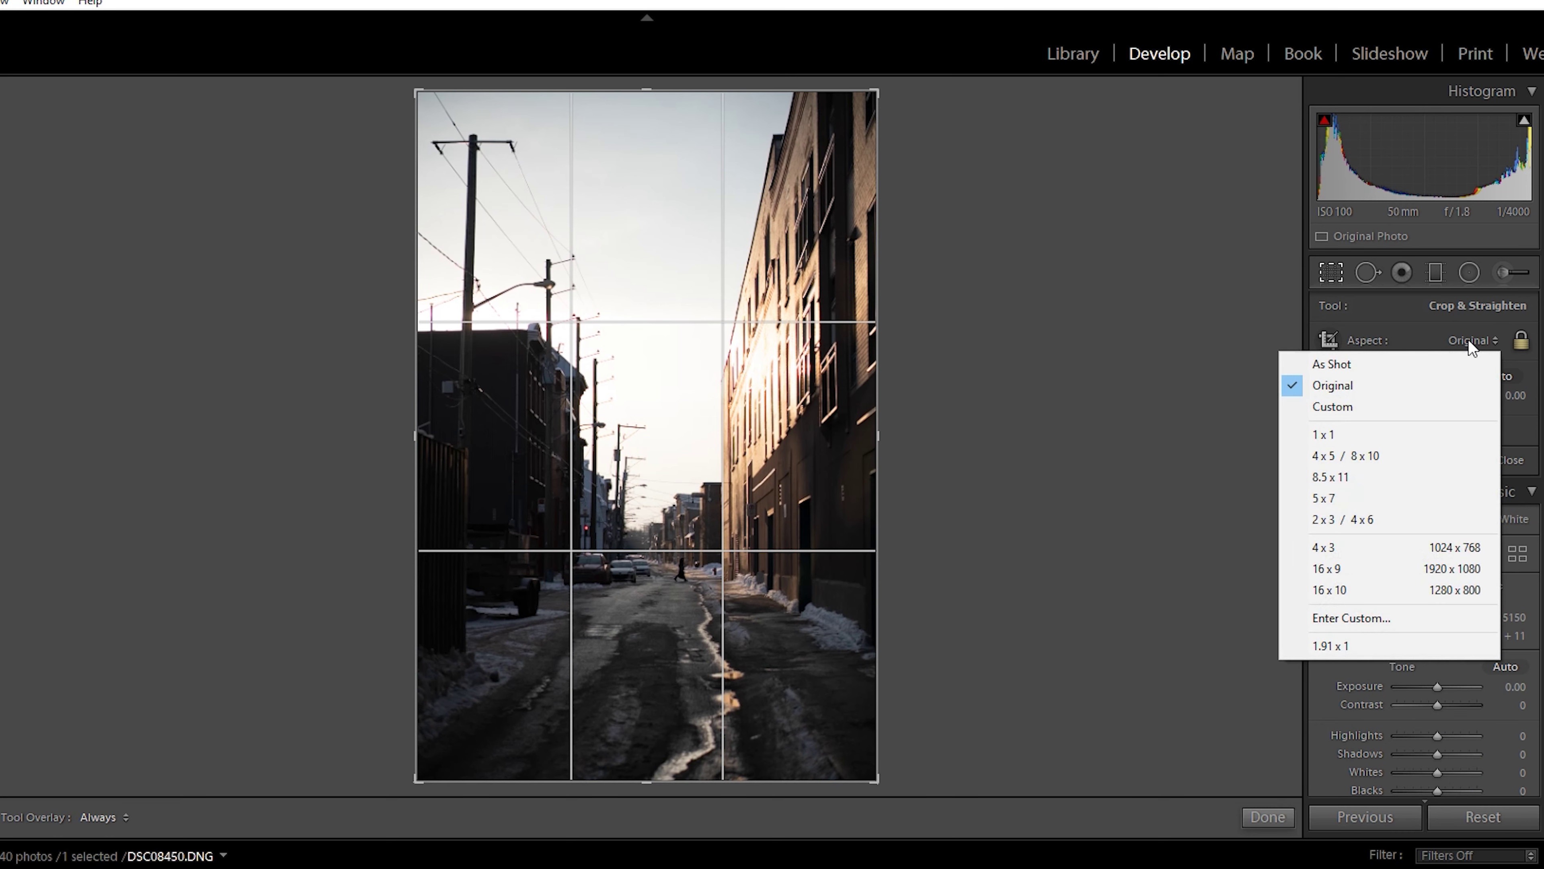
pyautogui.click(1363, 456)
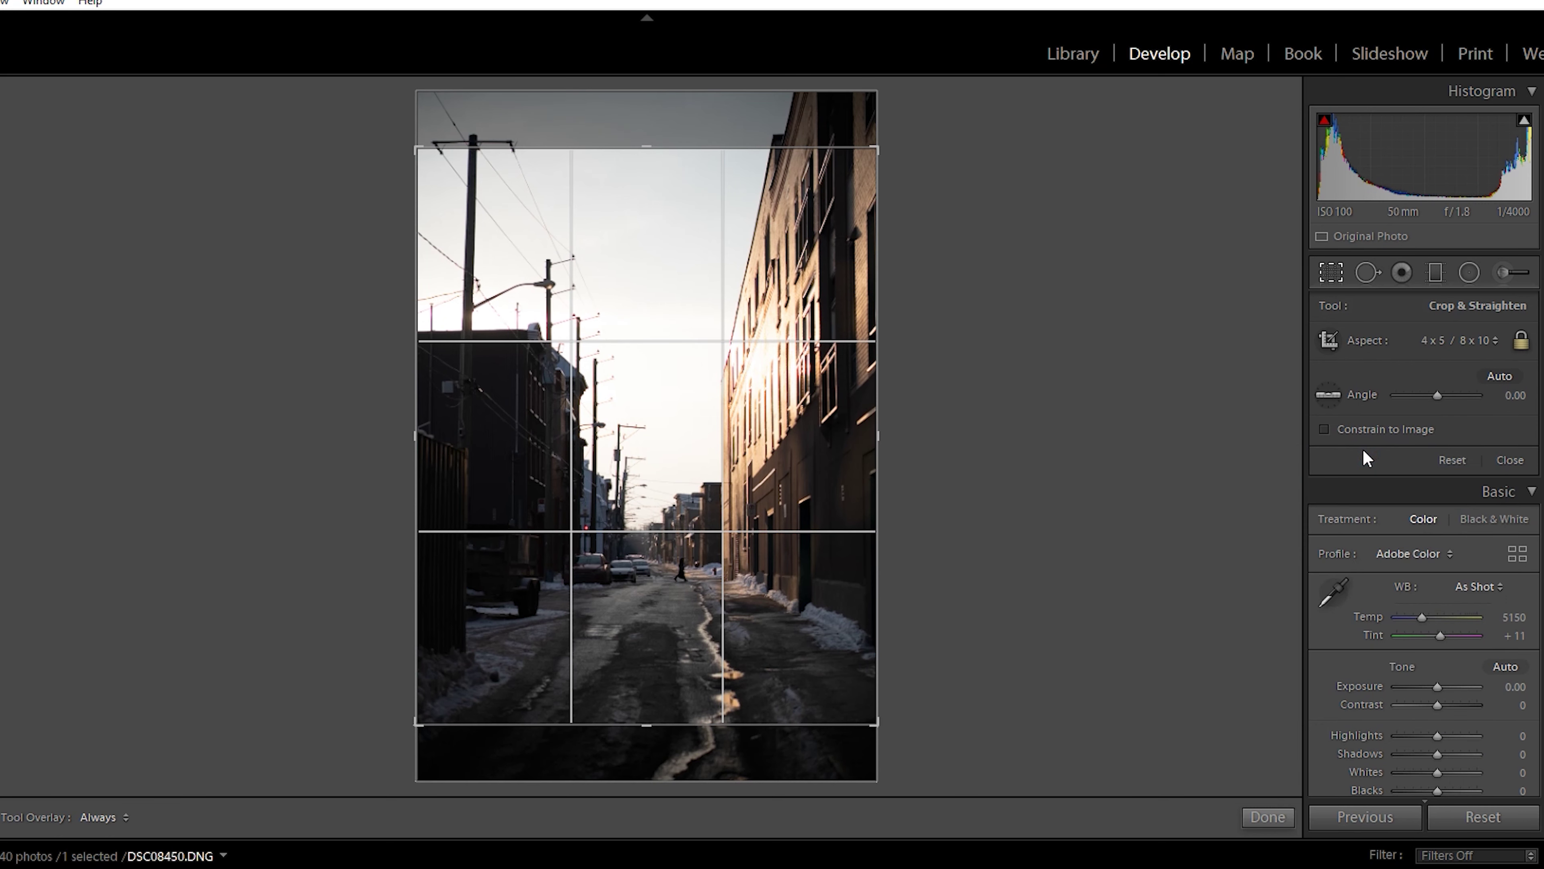
pyautogui.moveTo(669, 490); pyautogui.dragTo(673, 432)
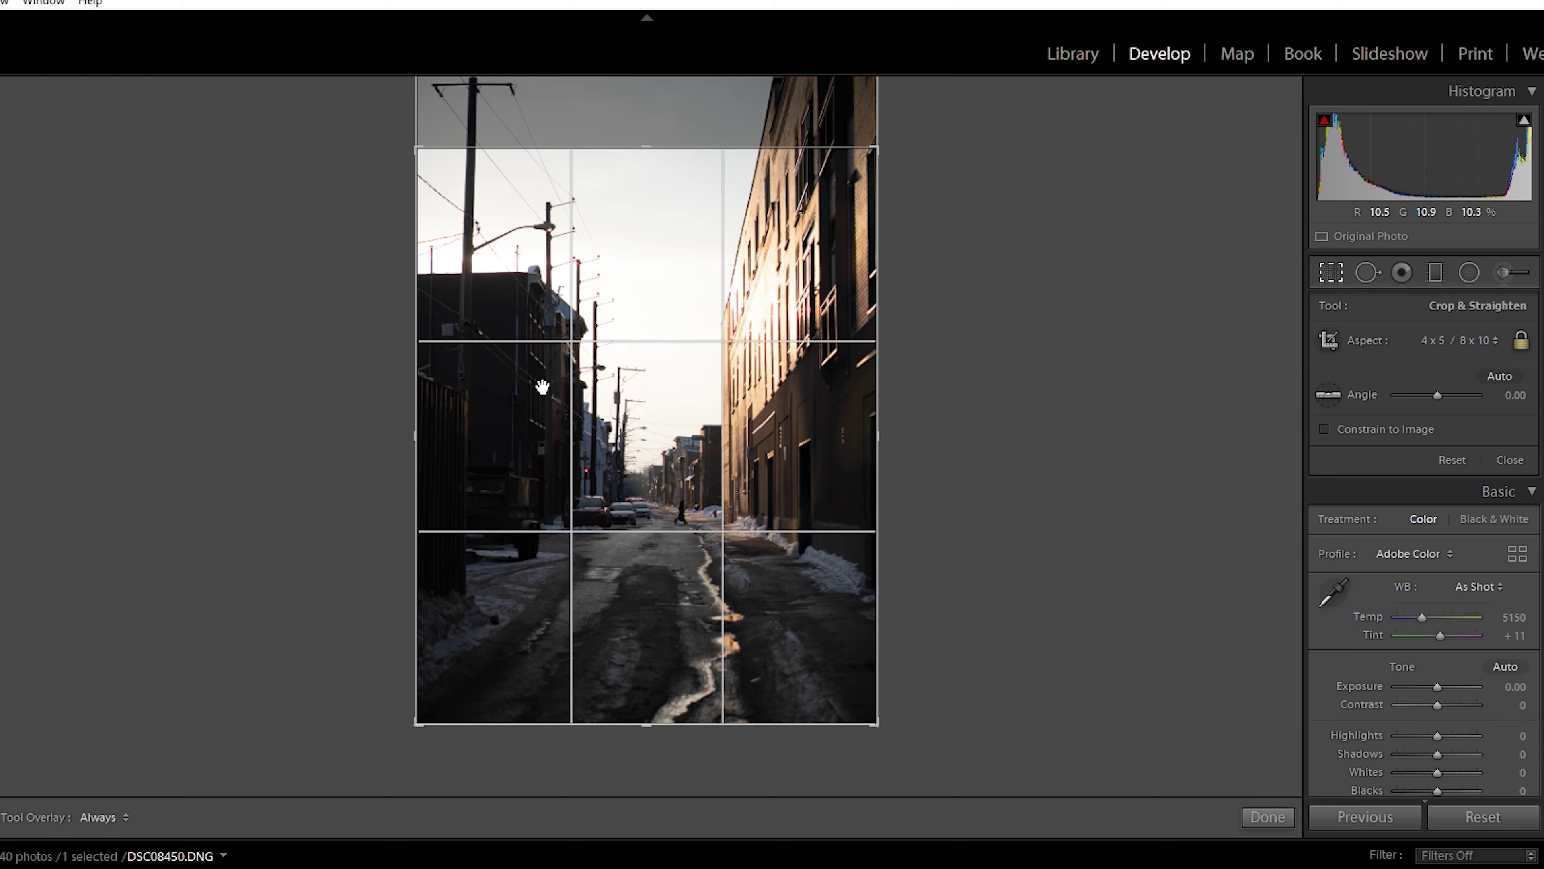
pyautogui.moveTo(416, 149); pyautogui.dragTo(432, 194)
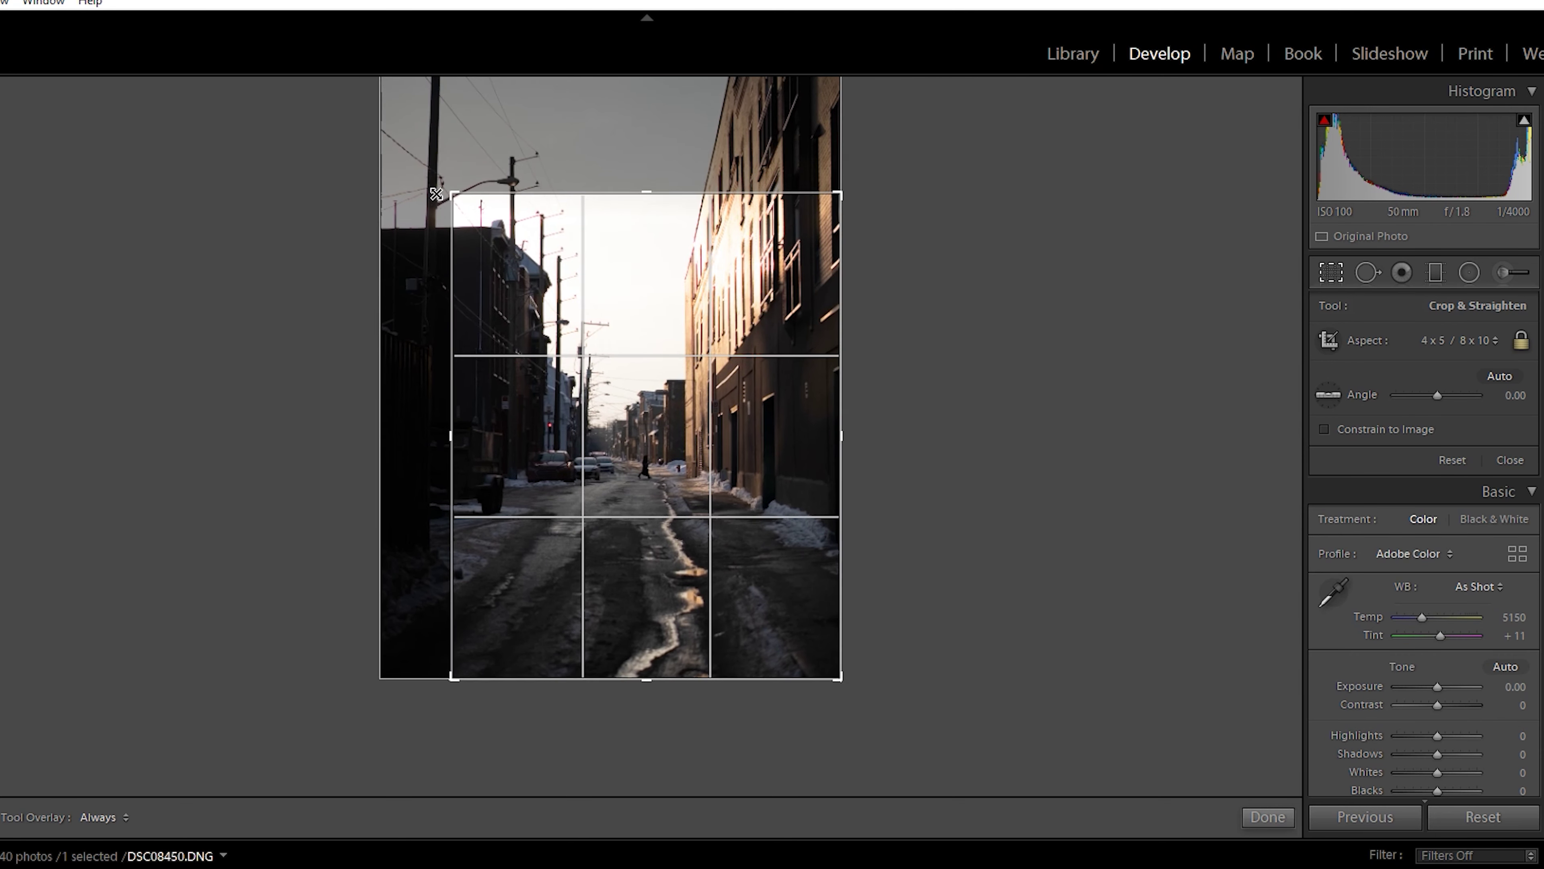
pyautogui.click(1267, 816)
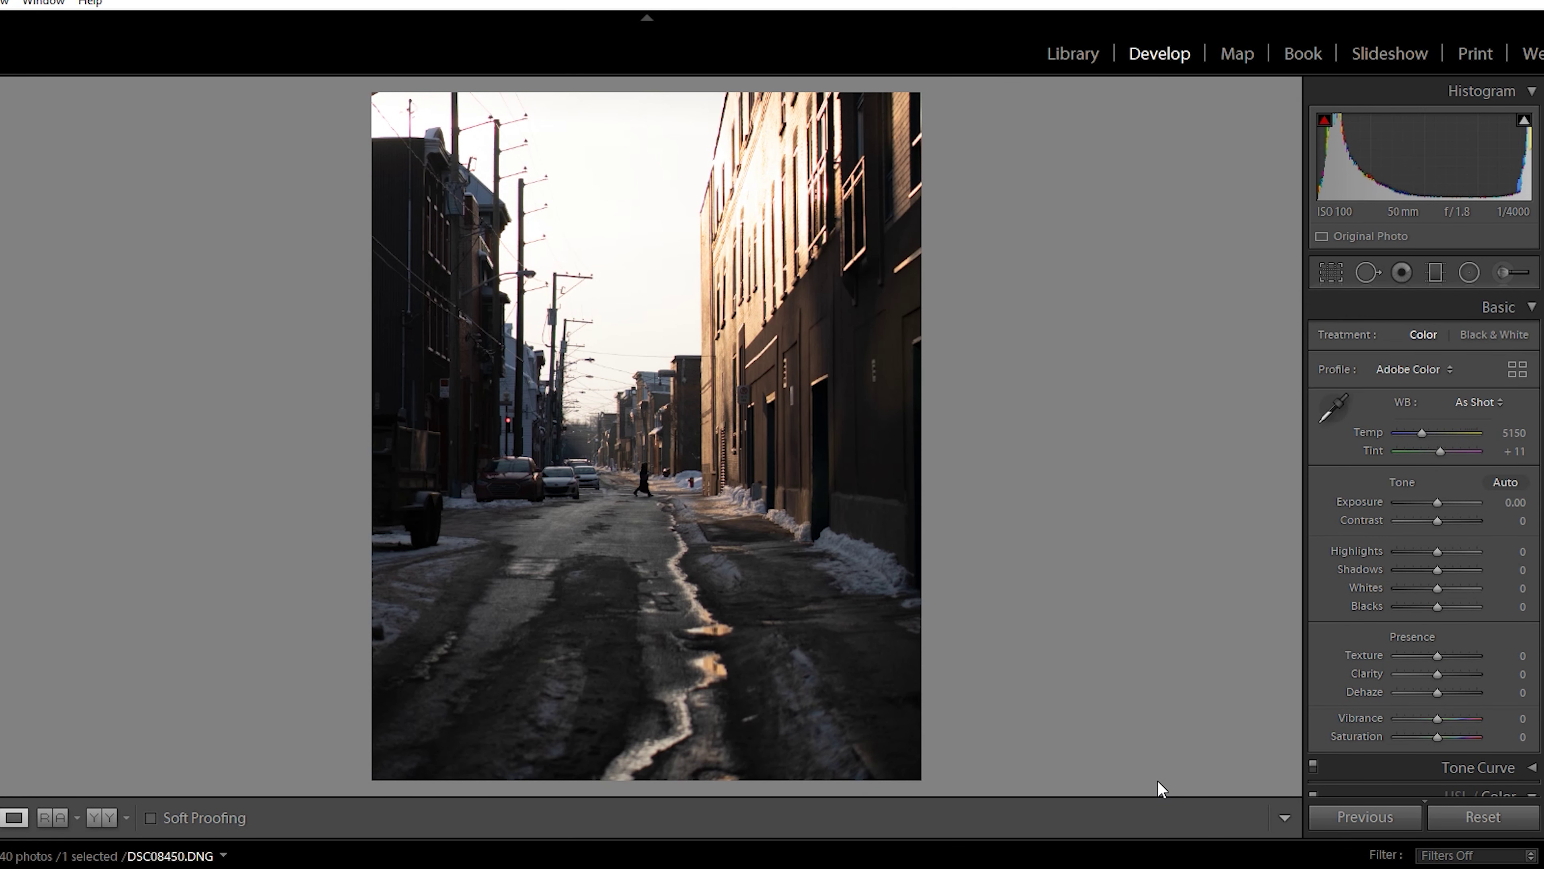
# - Refine the 4 x 5 crop by trimming the left and right edges, then apply it
pyautogui.click(1330, 273)
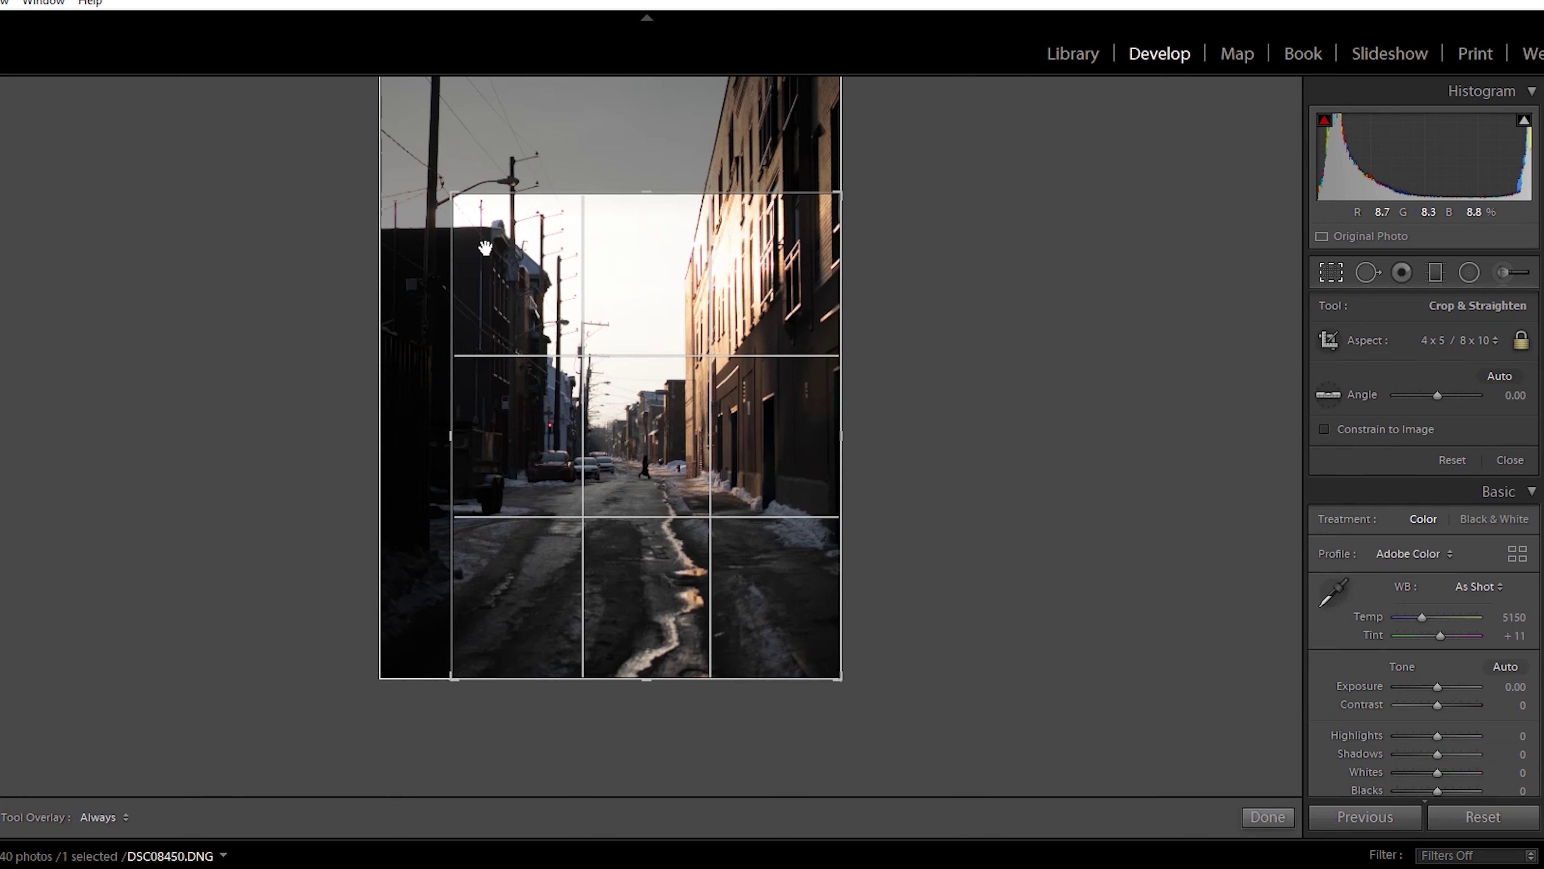
pyautogui.click(1267, 817)
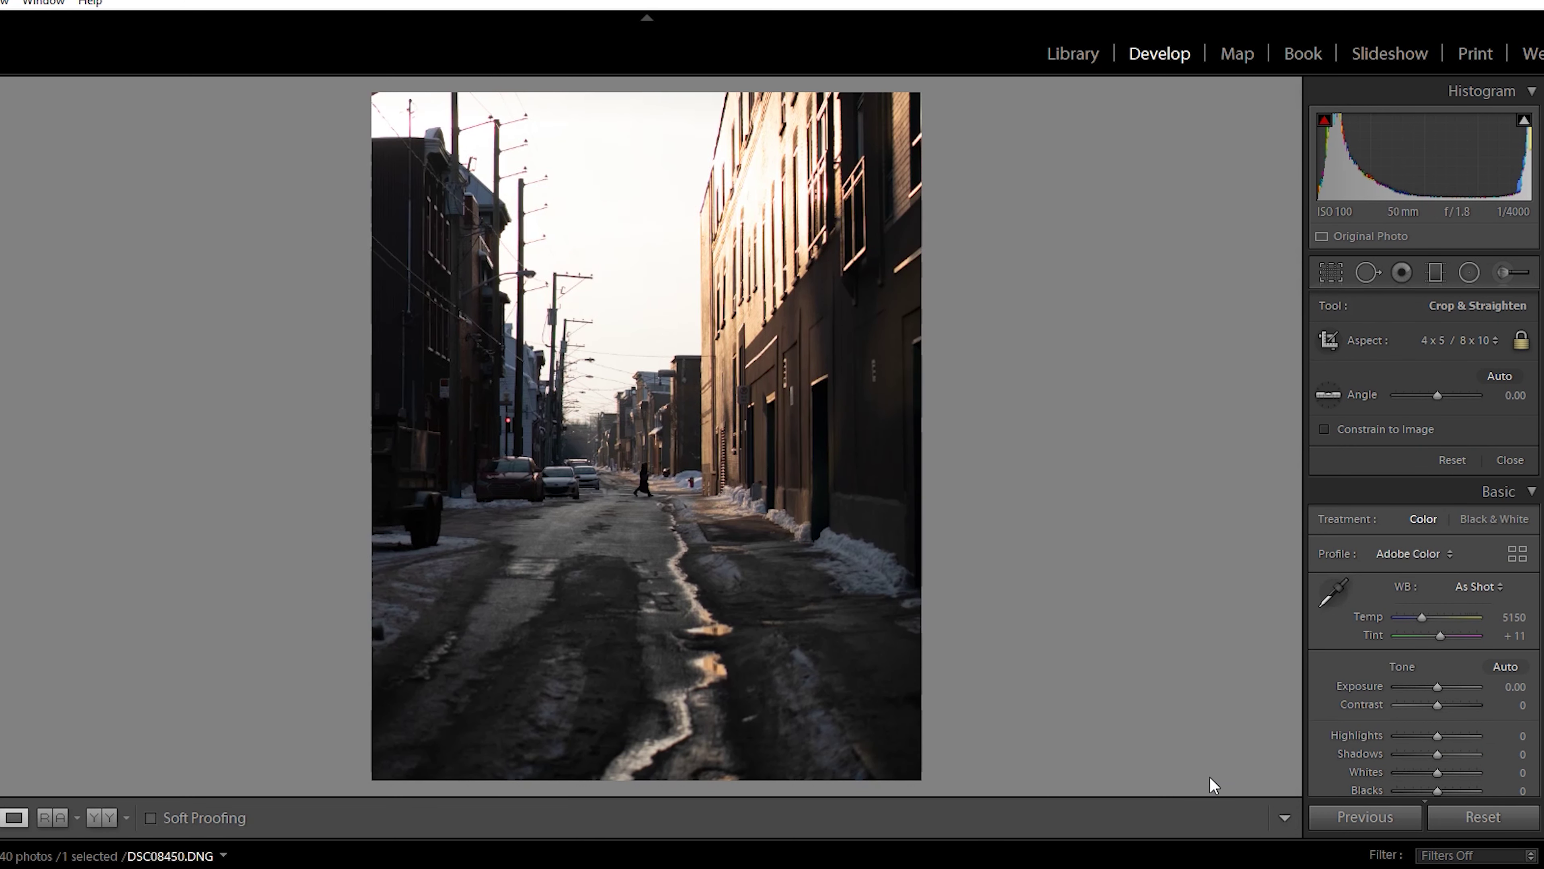
pyautogui.click(1327, 274)
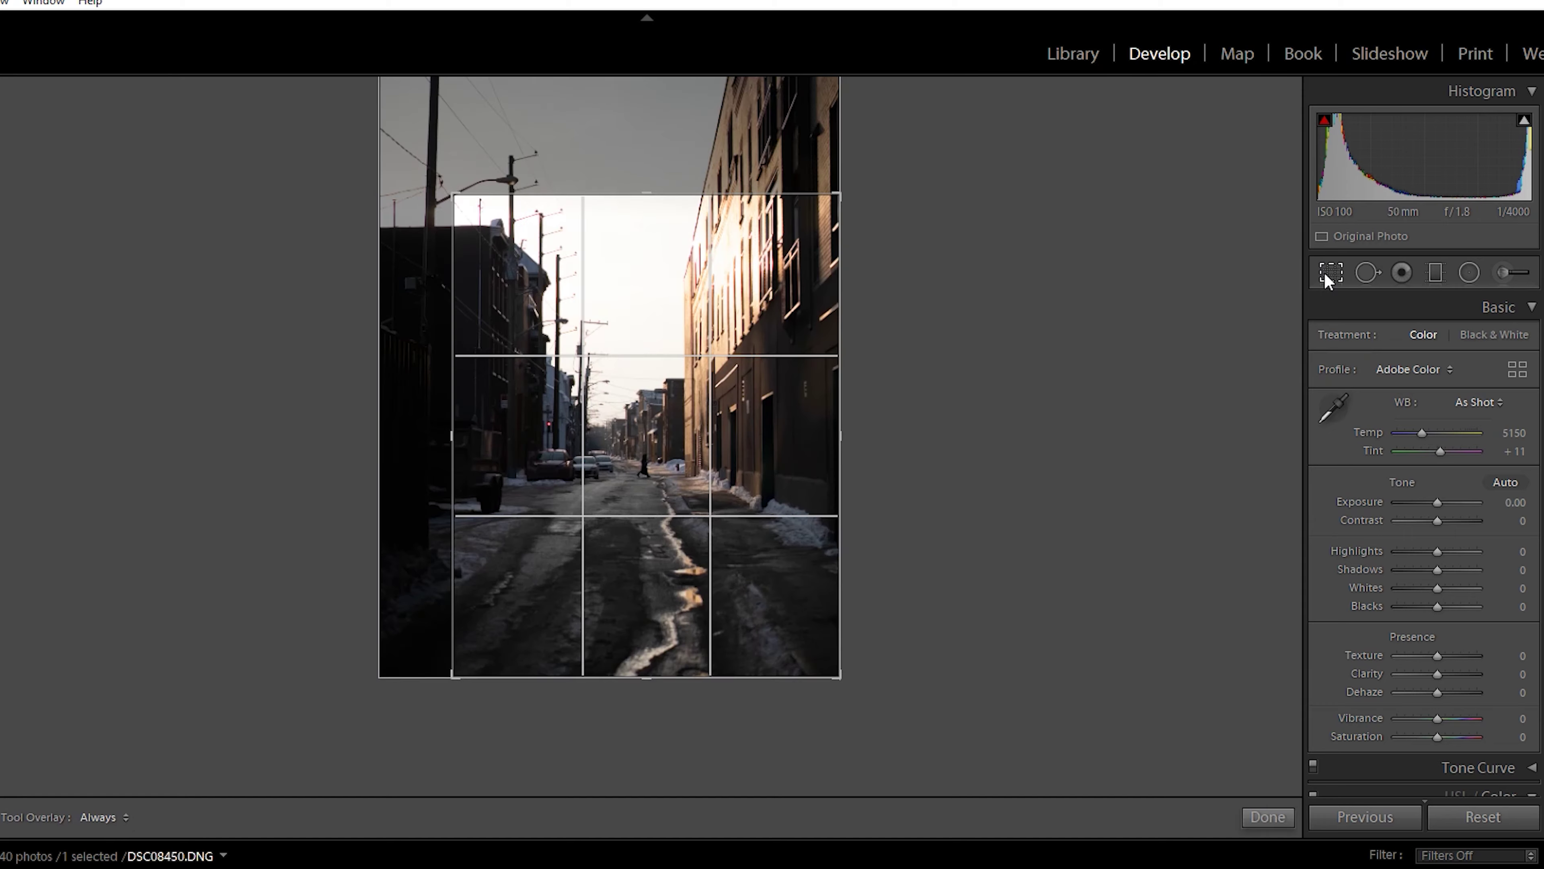
pyautogui.moveTo(448, 438); pyautogui.dragTo(459, 438)
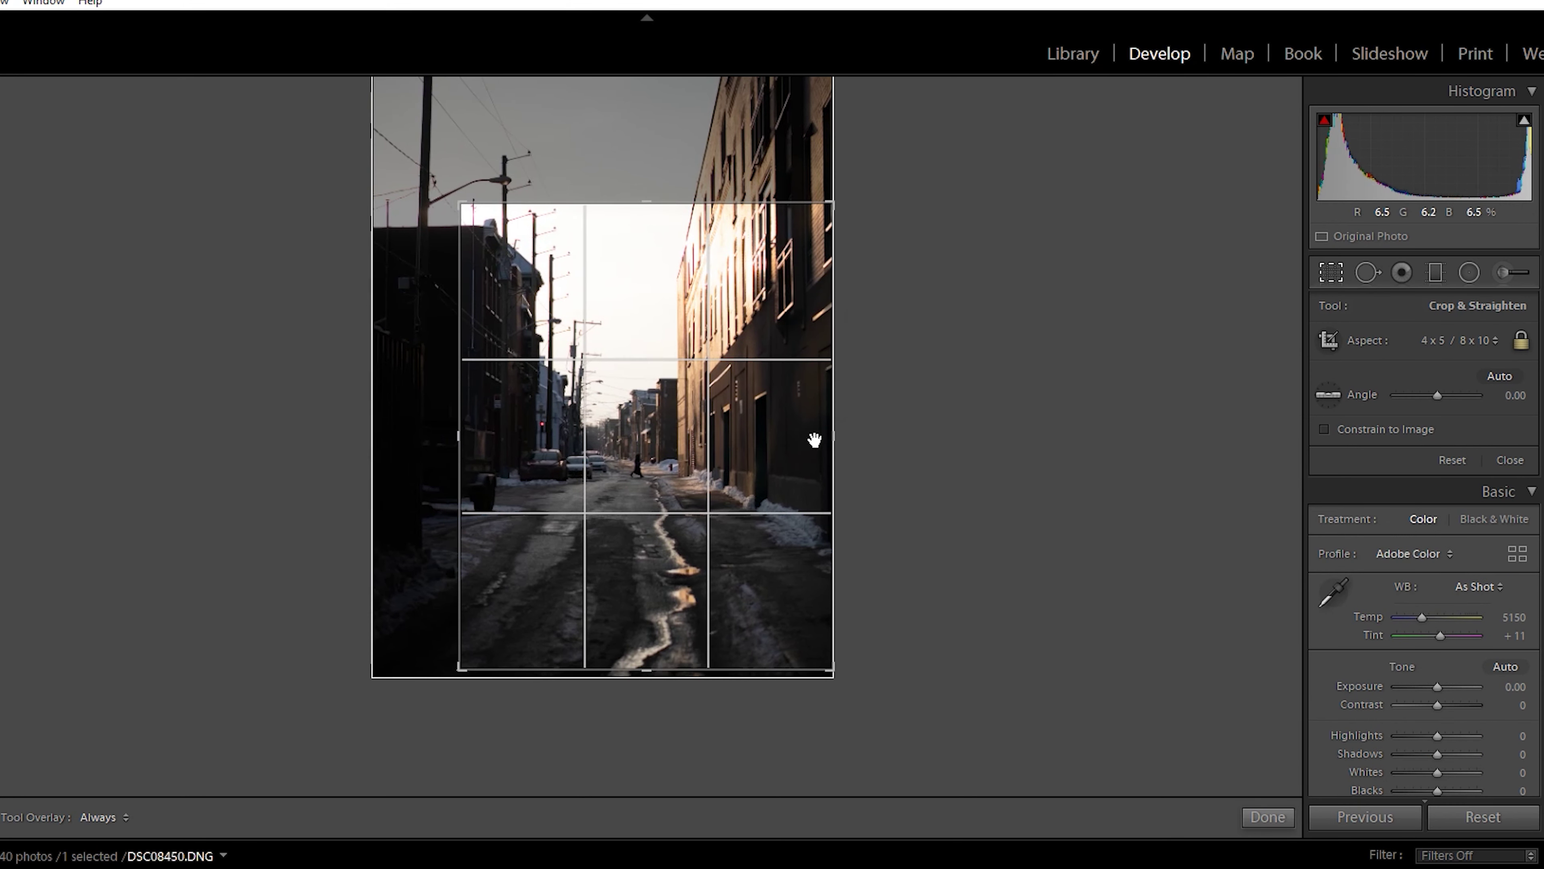
pyautogui.moveTo(830, 439); pyautogui.dragTo(824, 445)
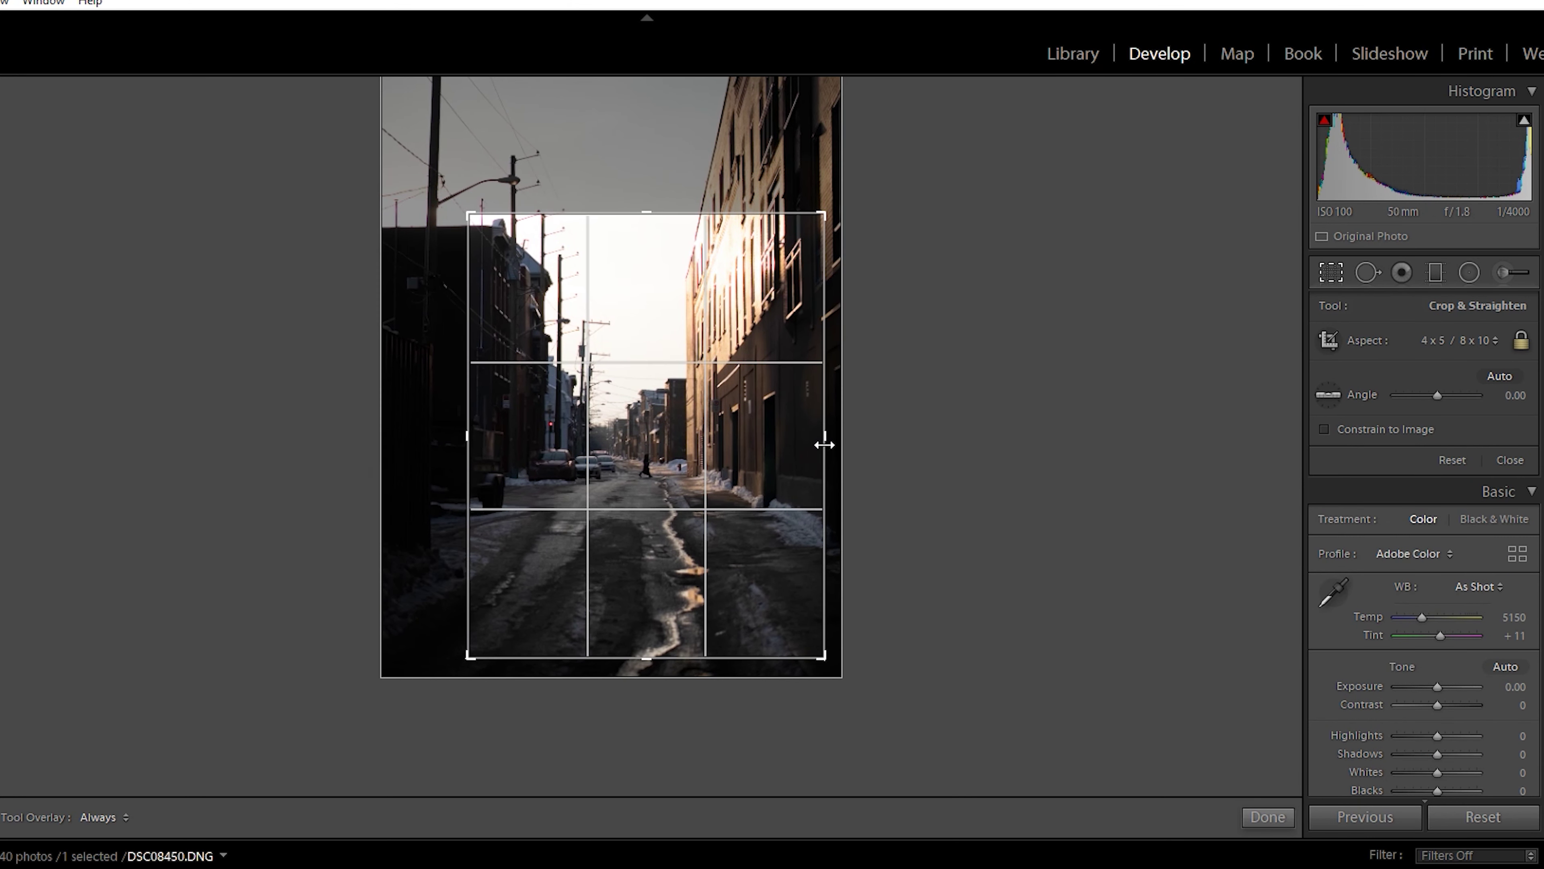
pyautogui.moveTo(828, 432); pyautogui.dragTo(826, 433)
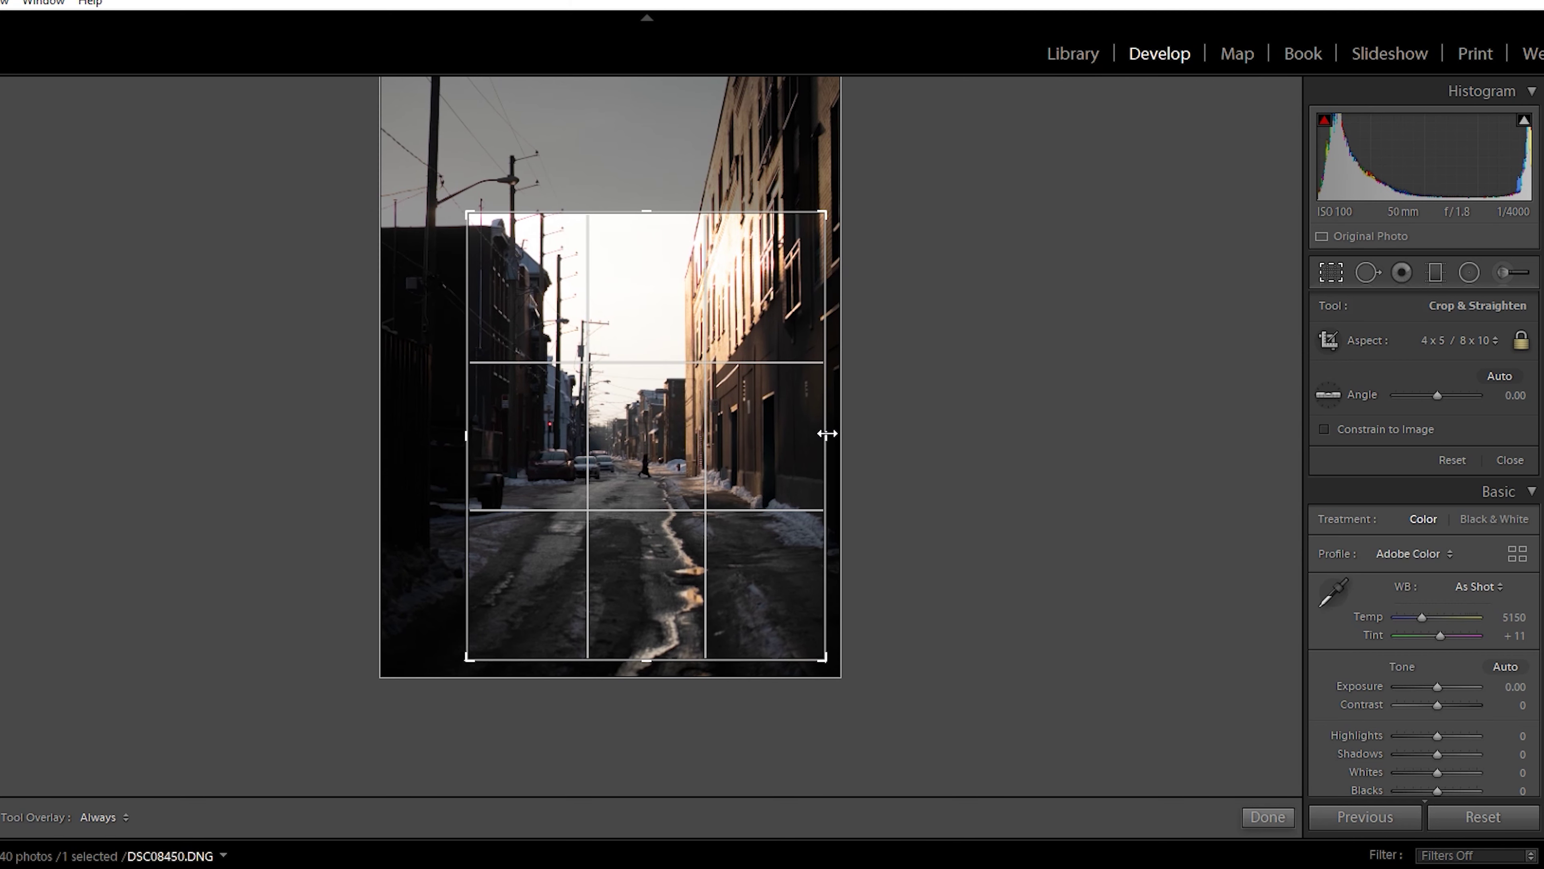
pyautogui.click(1268, 817)
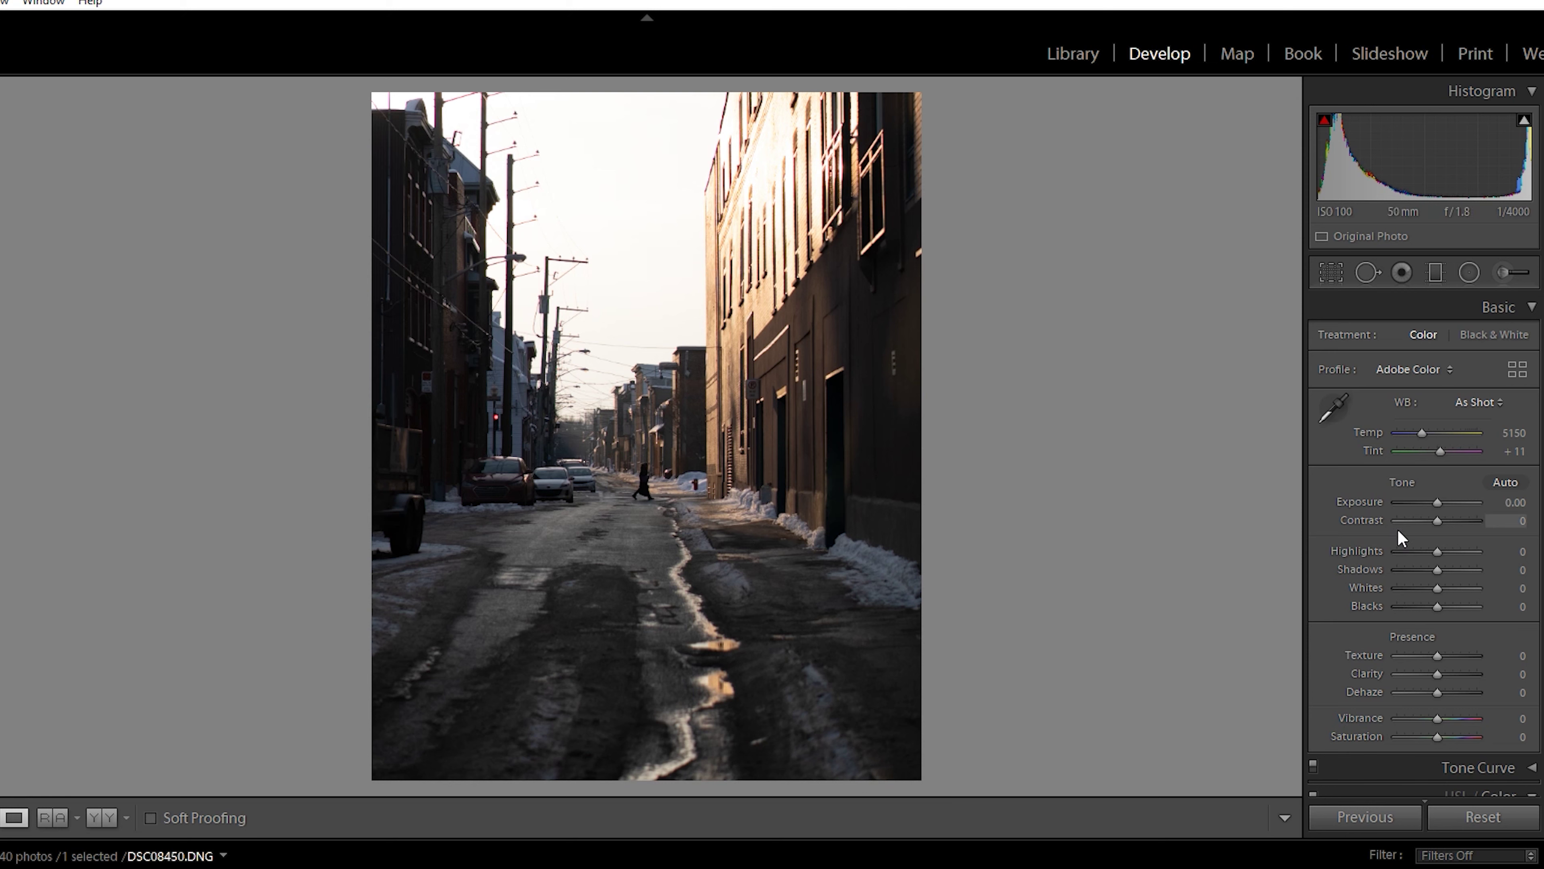
# - Pull Highlights to -100 and check the power lines up close
pyautogui.moveTo(1435, 550); pyautogui.dragTo(1357, 548)
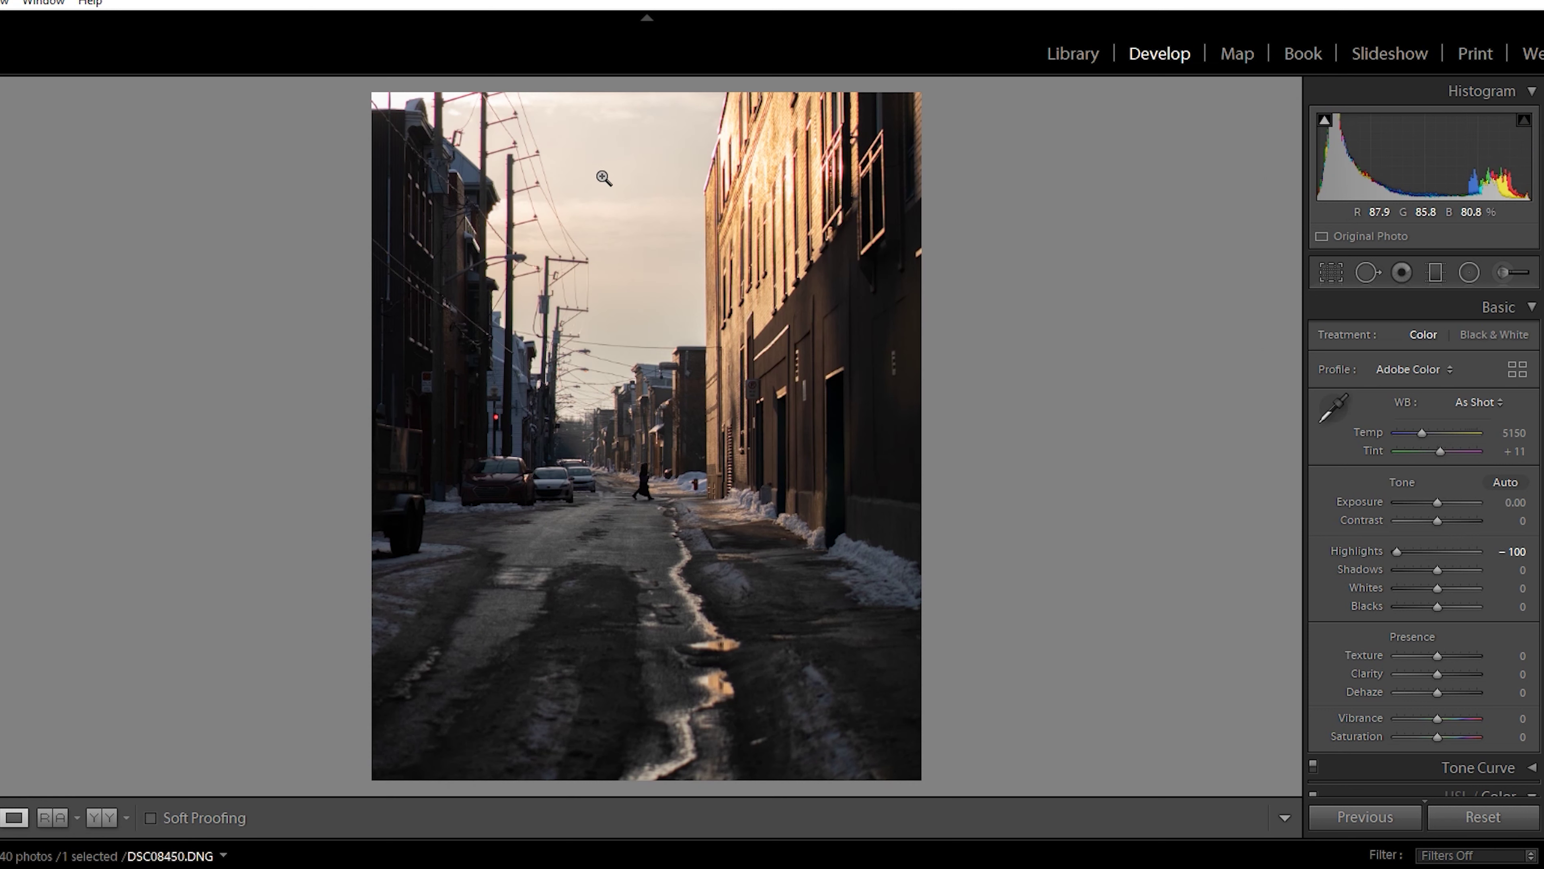
pyautogui.click(608, 290)
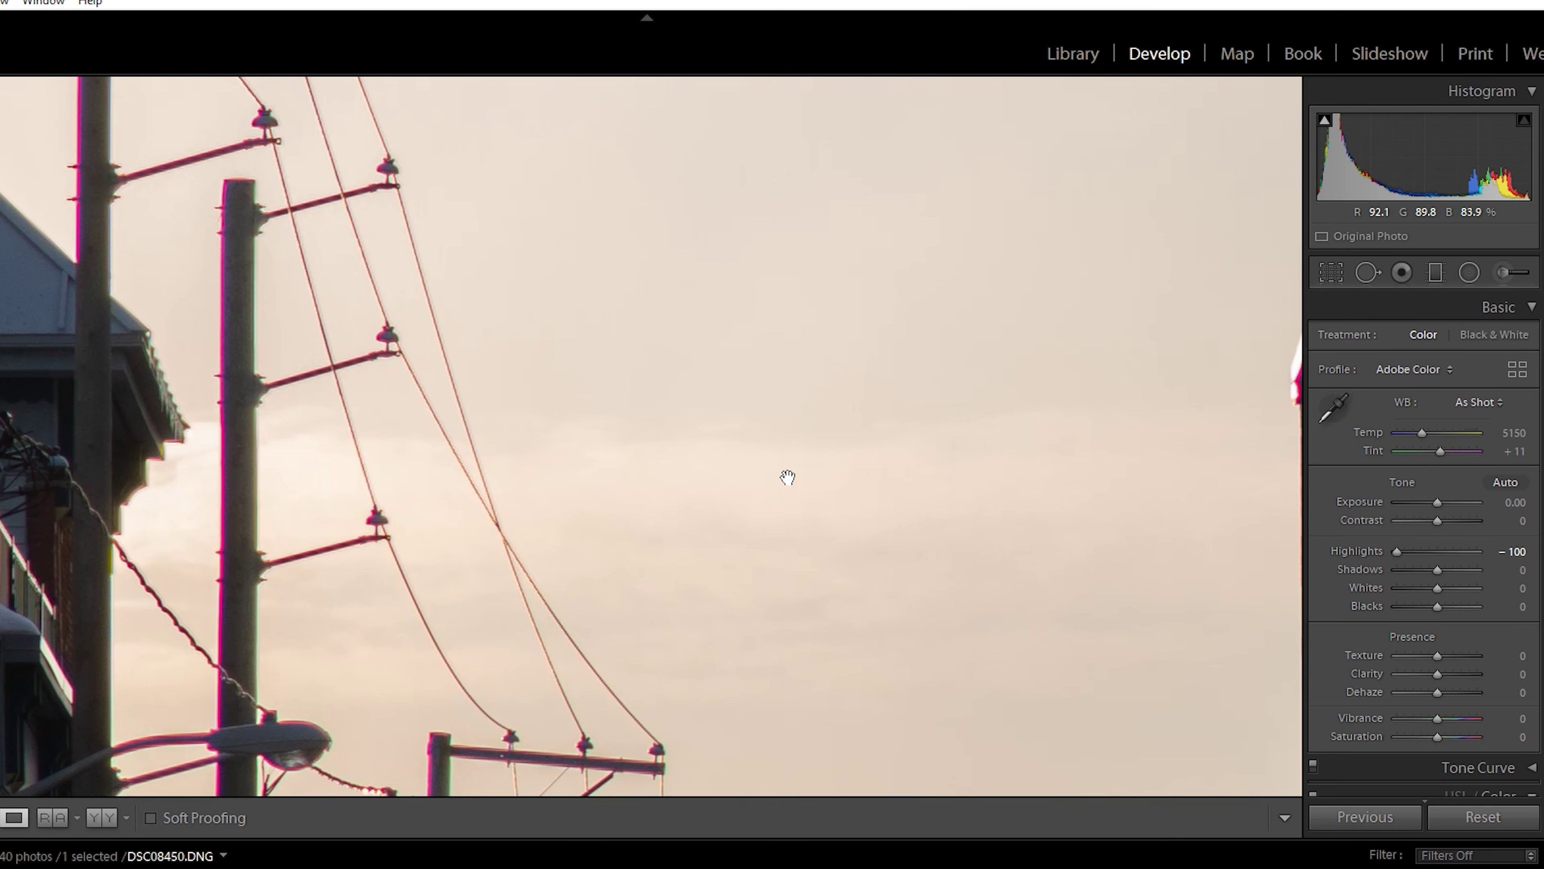
pyautogui.click(746, 410)
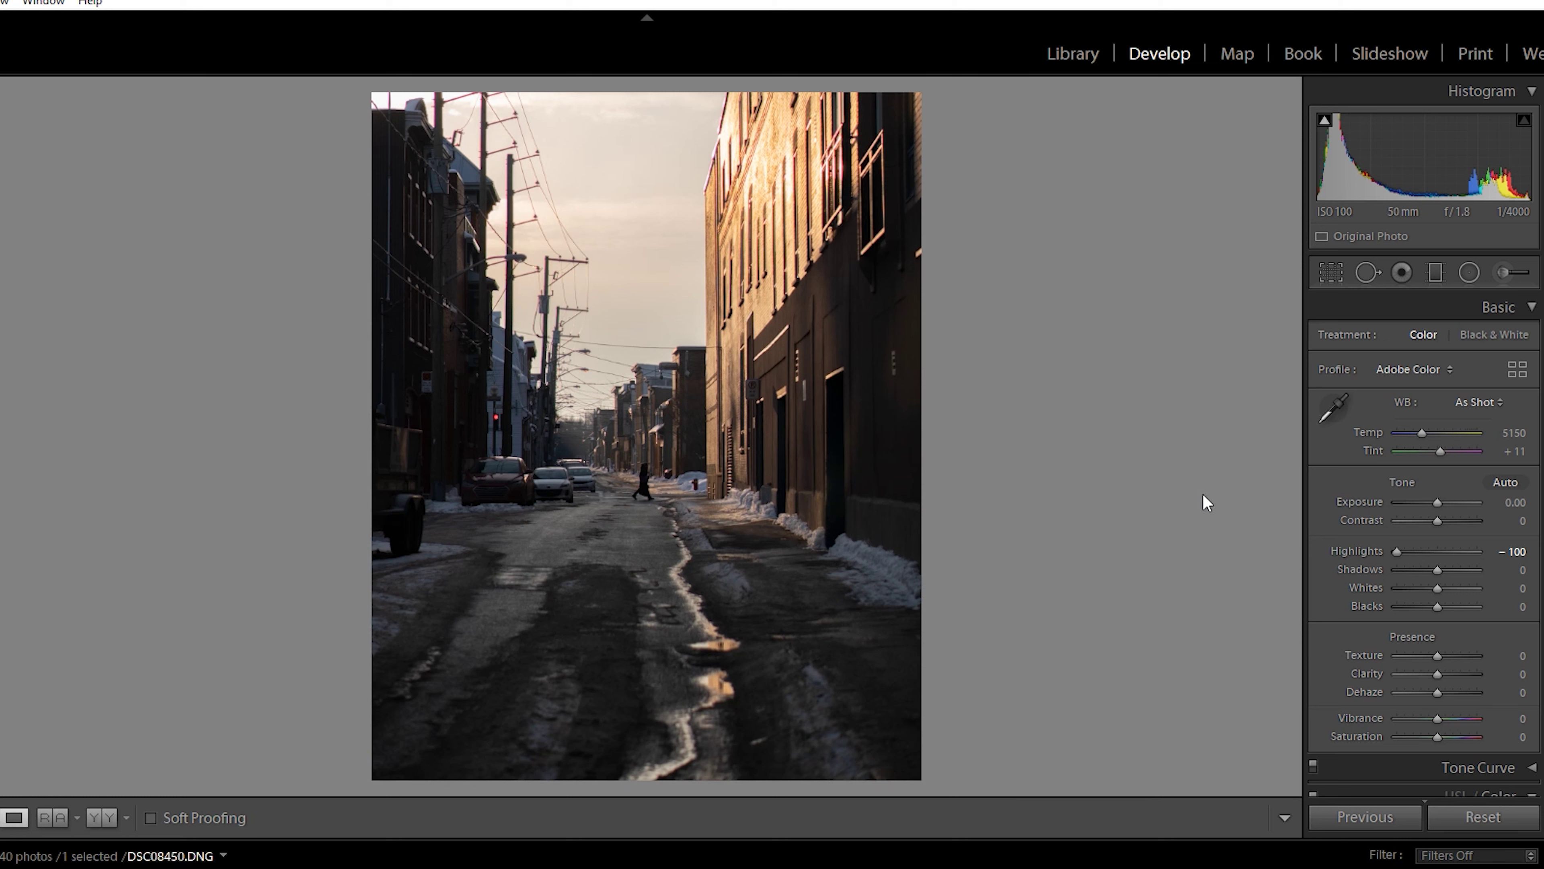
# - Set Shadows to -38, Whites to +48 and deepen Blacks to -19
pyautogui.moveTo(1442, 577); pyautogui.dragTo(1427, 576)
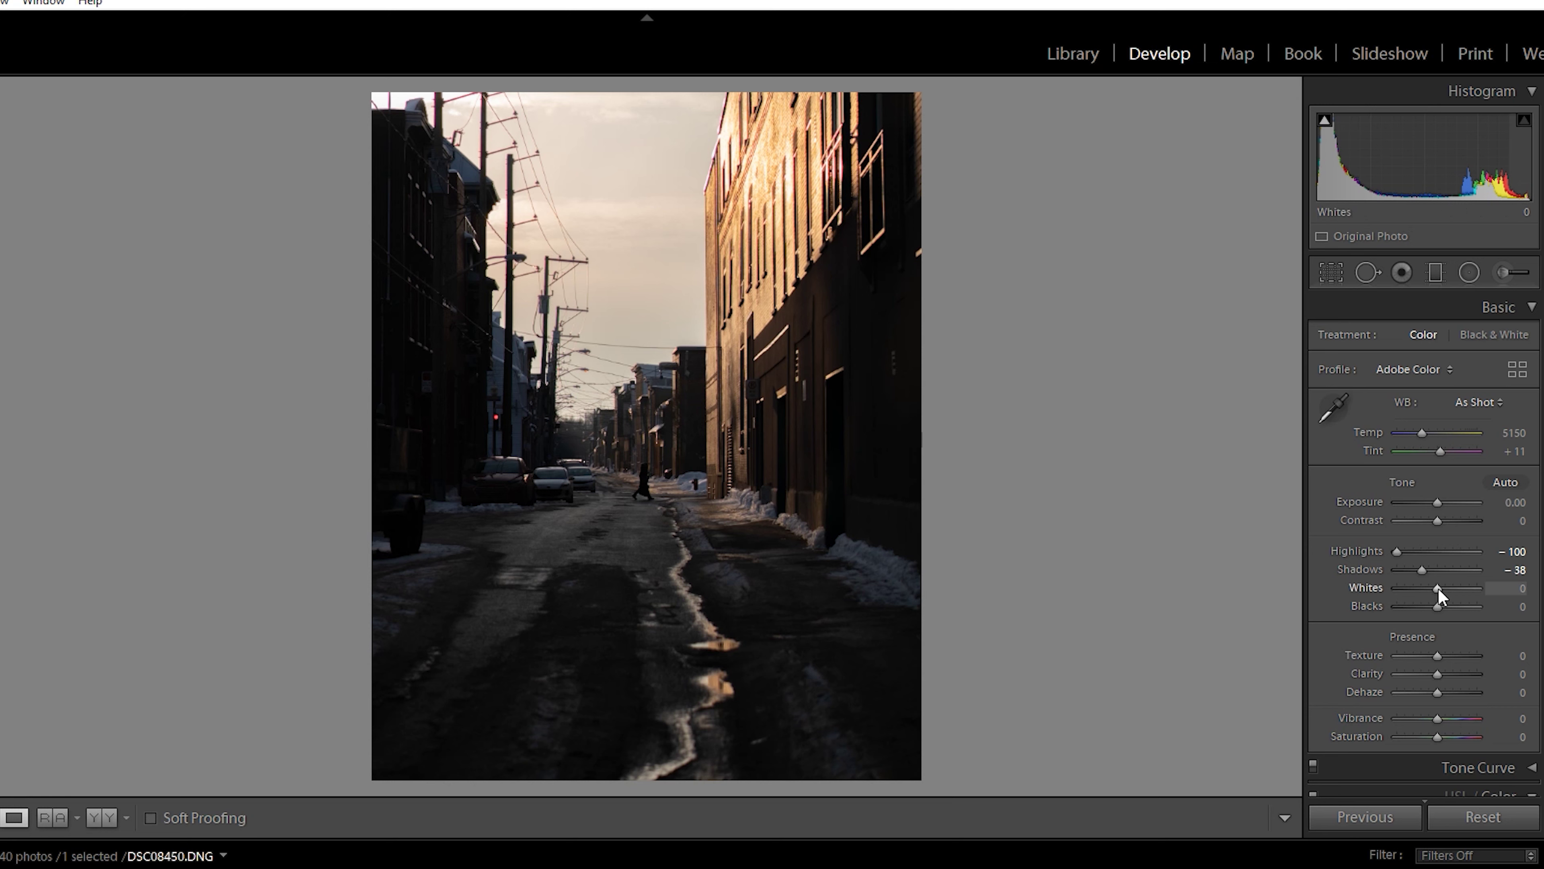
pyautogui.moveTo(1440, 588); pyautogui.dragTo(1458, 588)
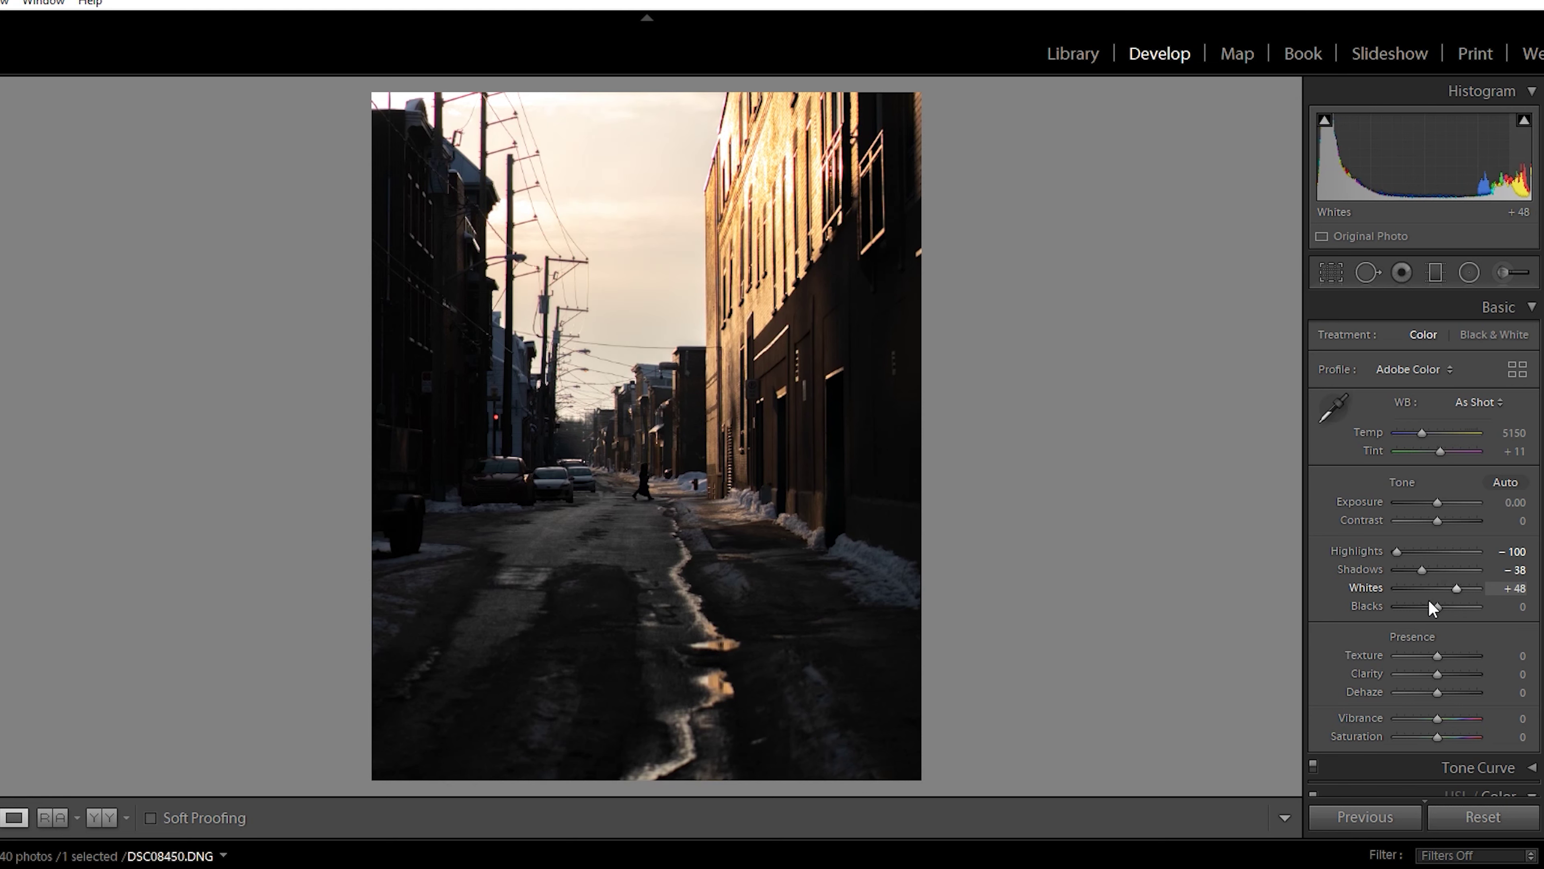
pyautogui.moveTo(1438, 607); pyautogui.dragTo(1436, 607)
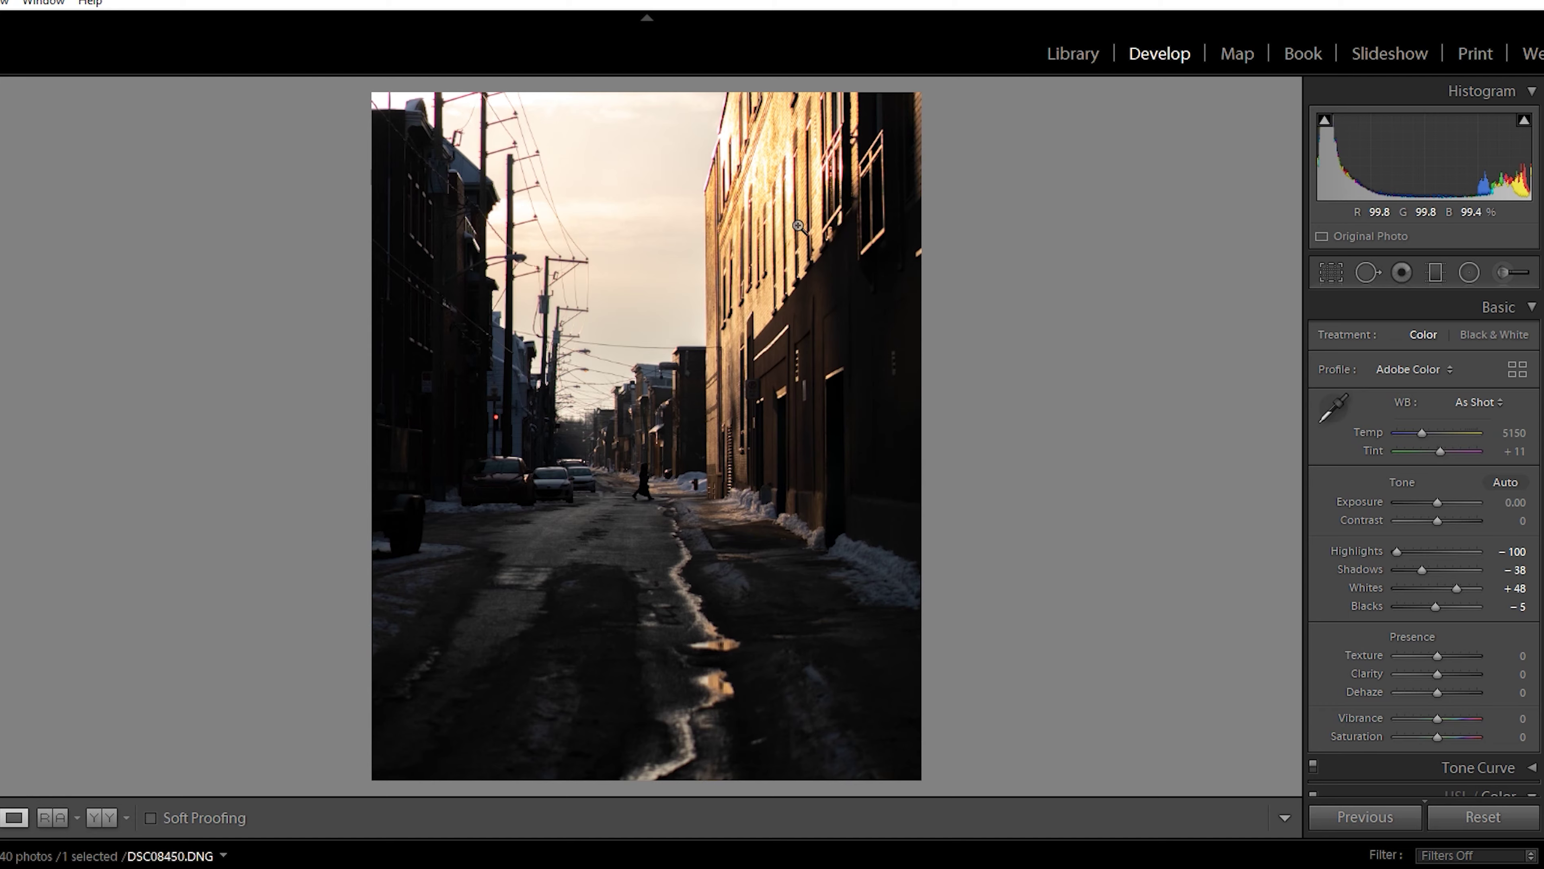
pyautogui.click(791, 197)
pyautogui.click(773, 454)
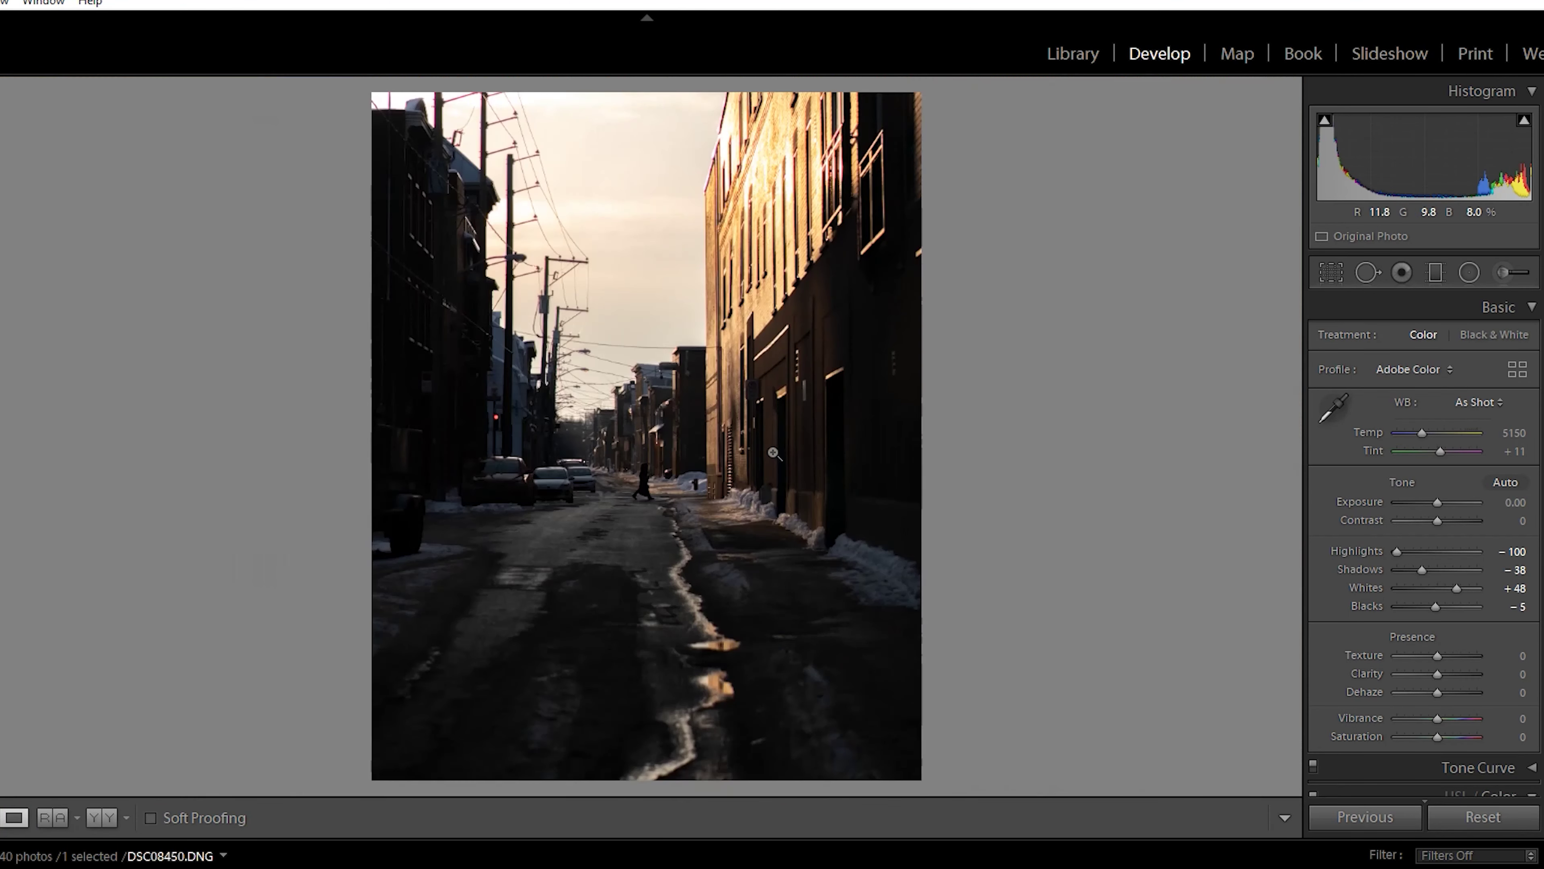
pyautogui.moveTo(1433, 600); pyautogui.dragTo(1432, 610)
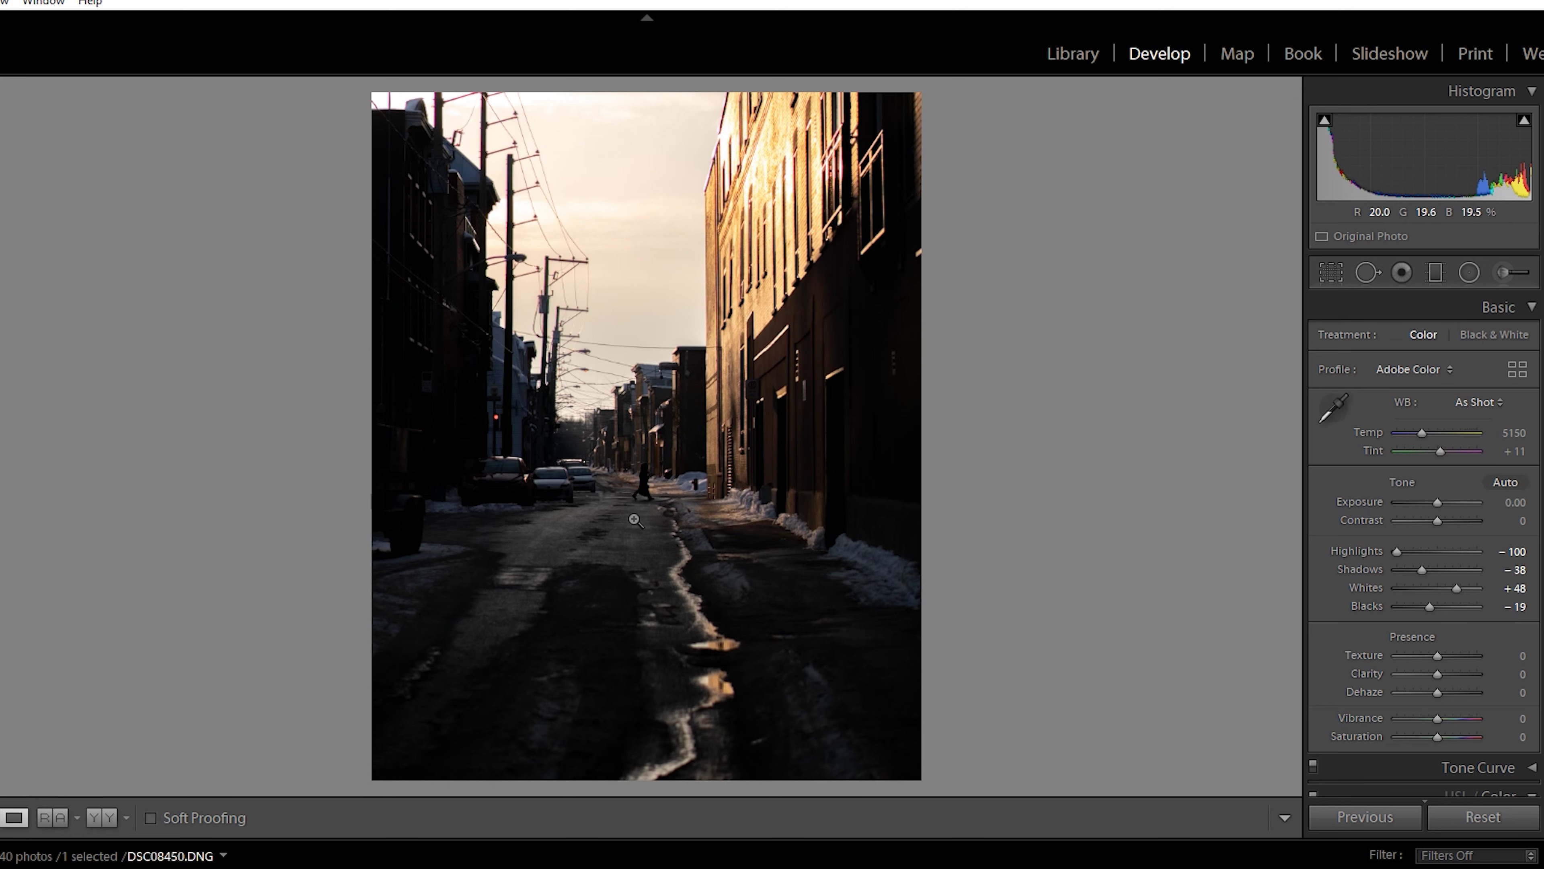
pyautogui.click(611, 420)
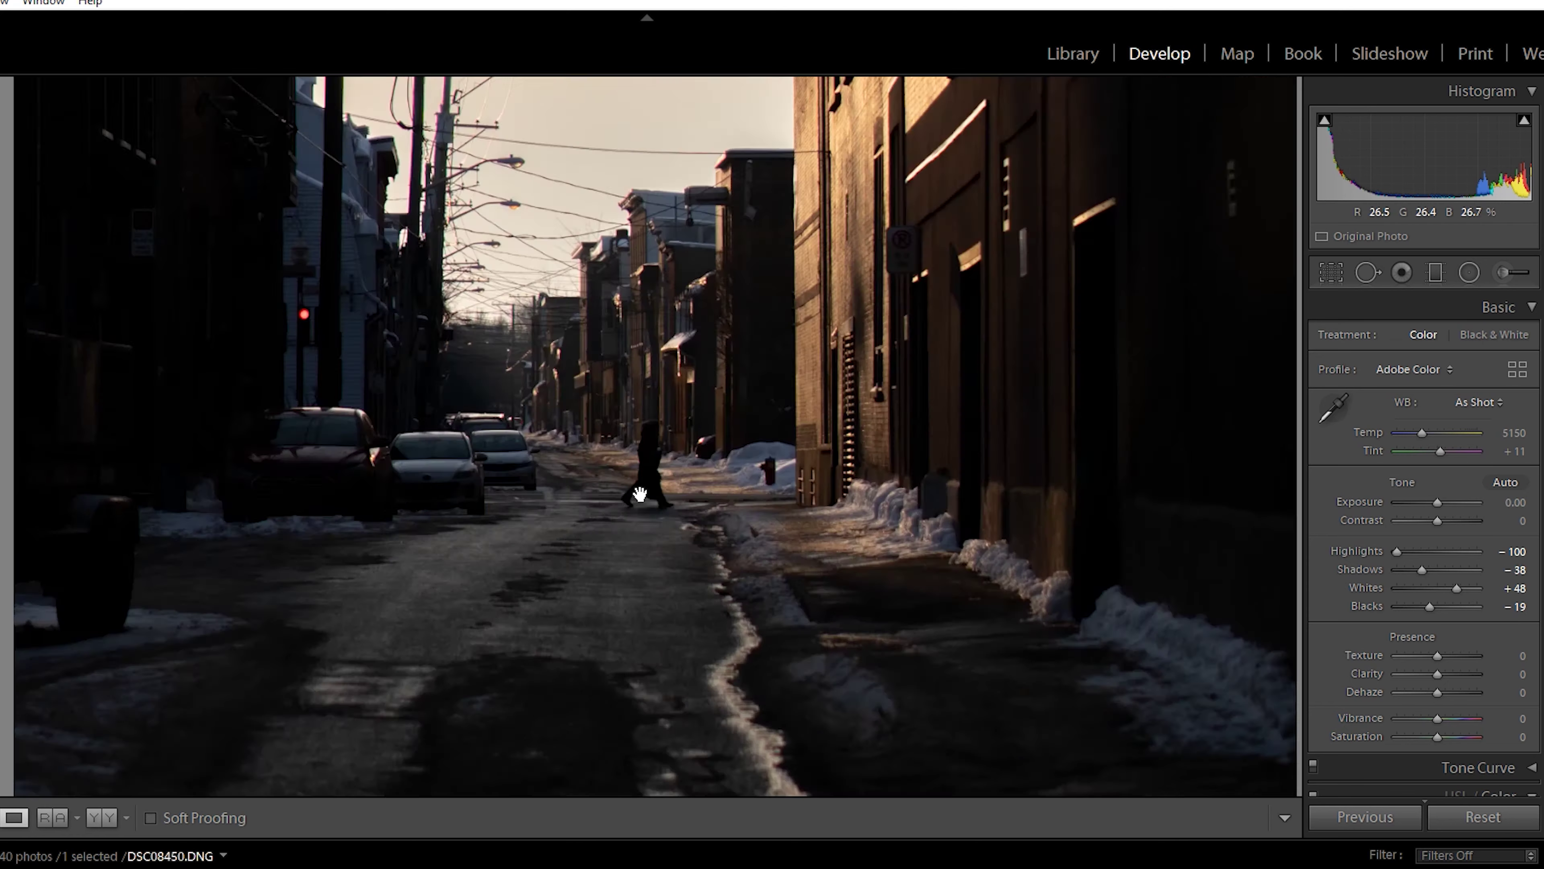
pyautogui.moveTo(699, 482); pyautogui.dragTo(729, 557)
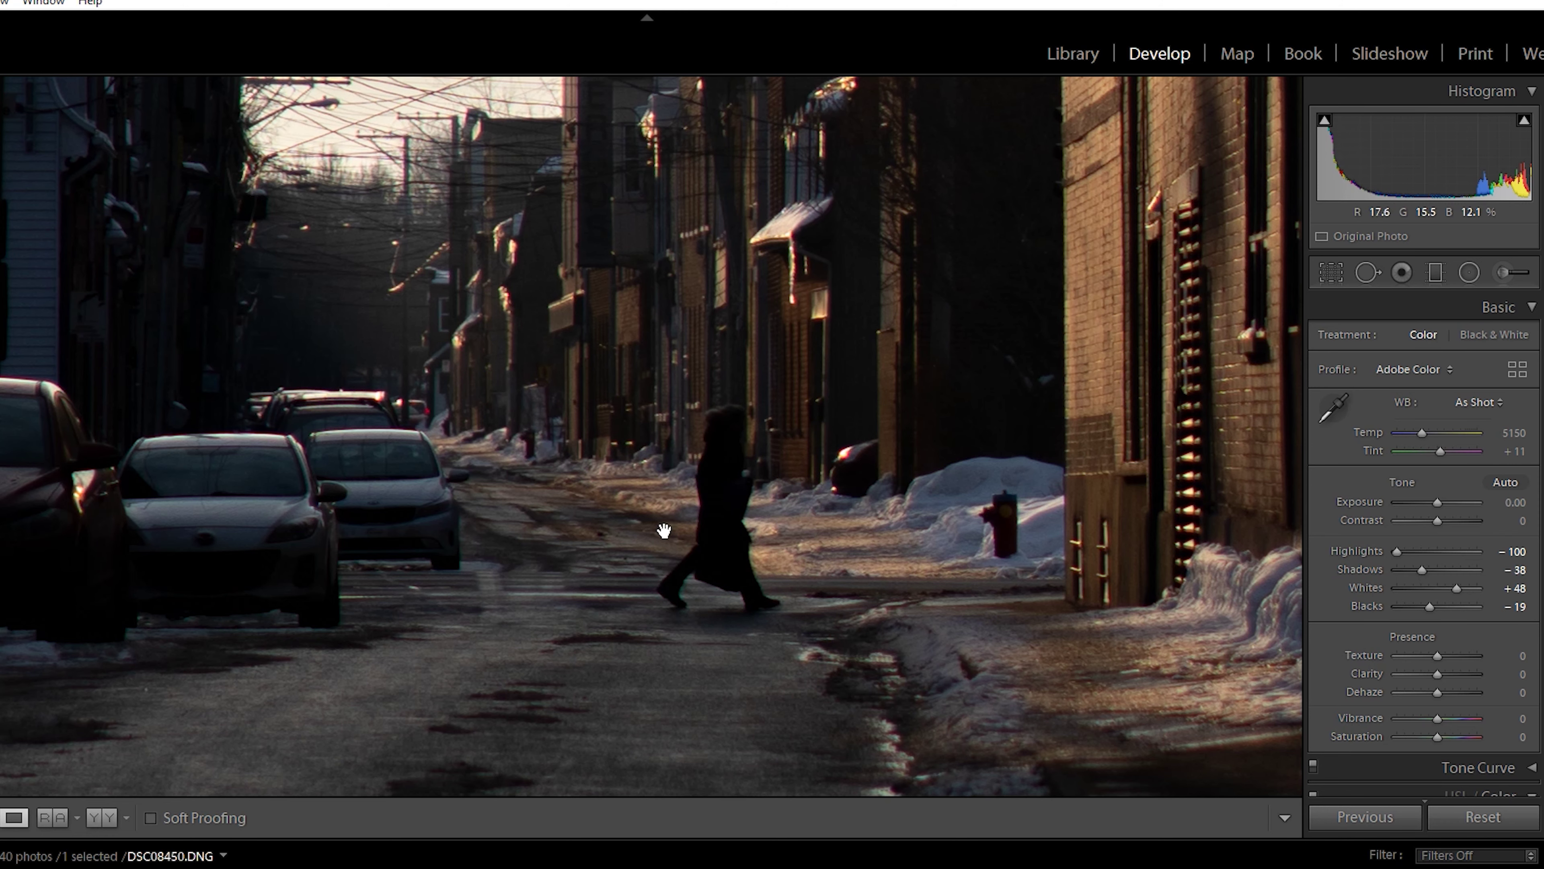
pyautogui.click(651, 520)
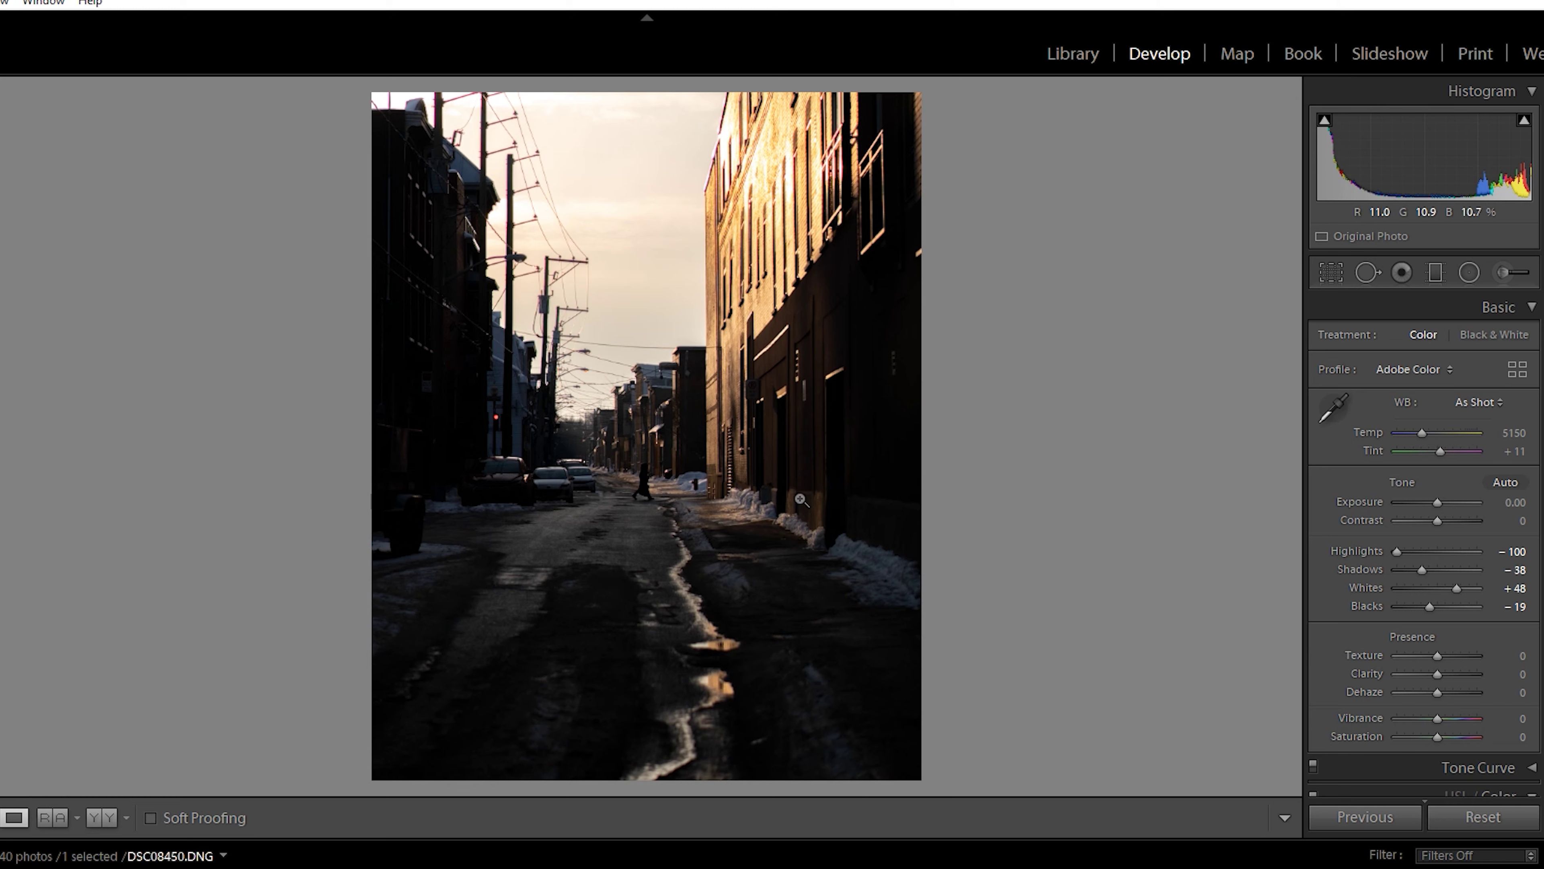
pyautogui.click(1509, 275)
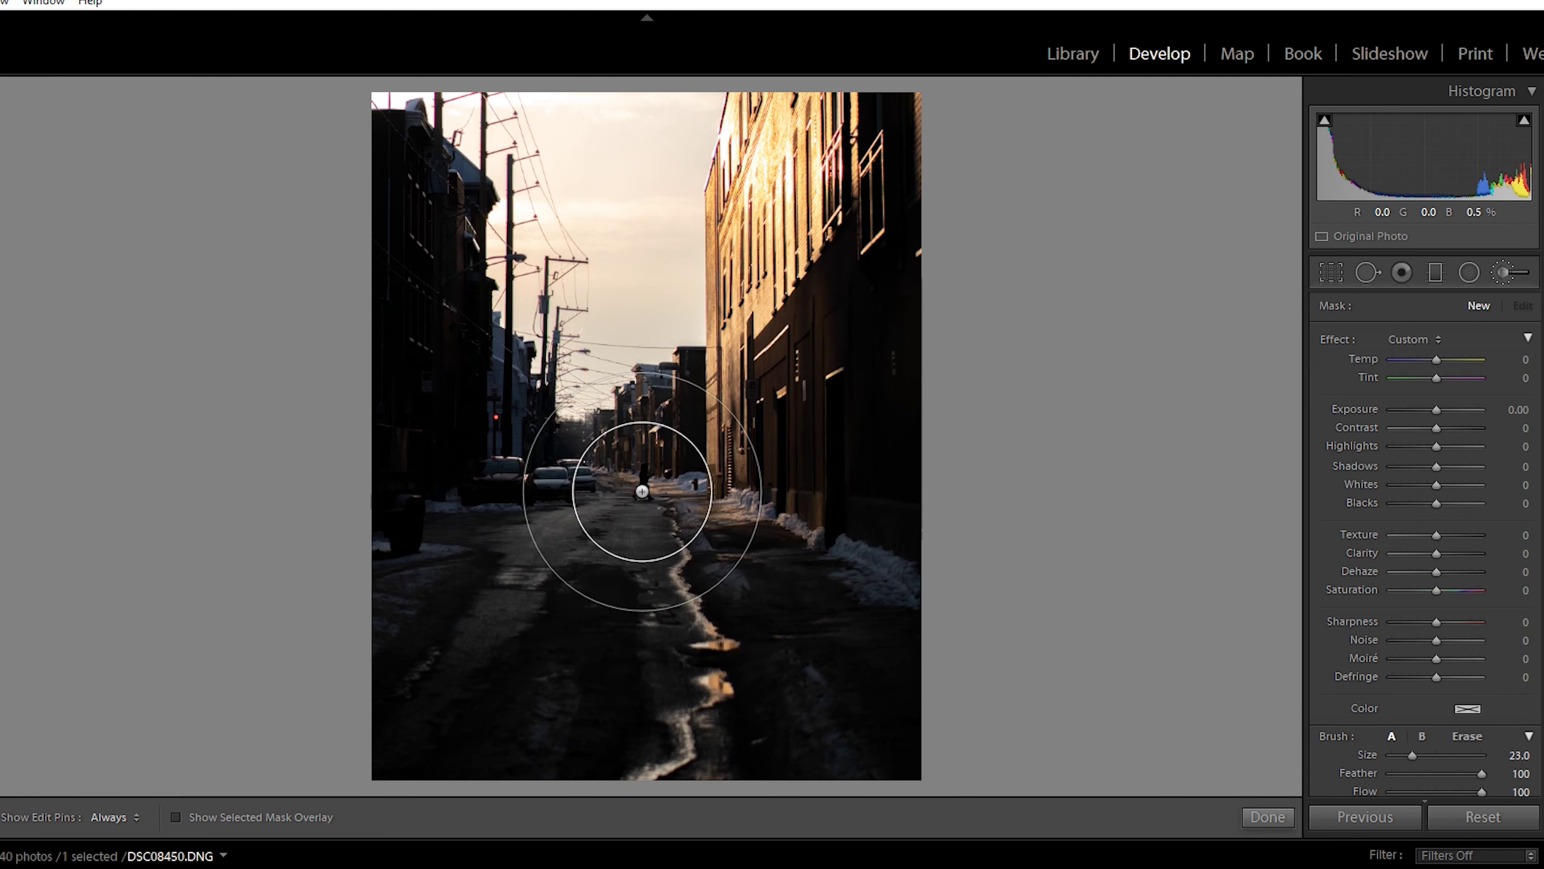
# - Brush a stroke on the alley street with Exposure 1.91 and Contrast 100
pyautogui.click(644, 479)
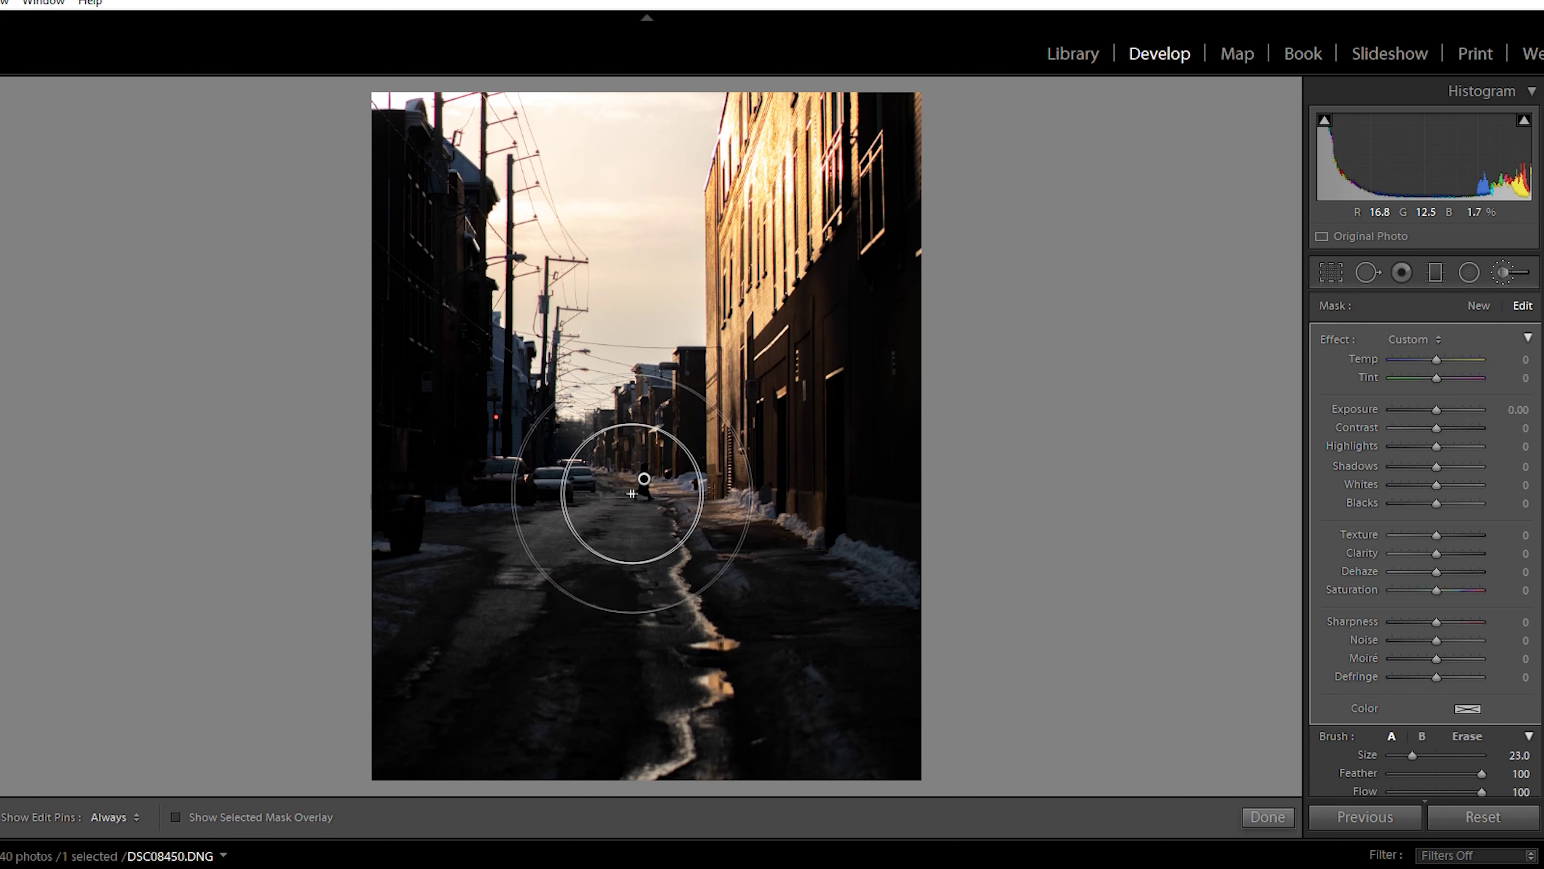
pyautogui.moveTo(1437, 410); pyautogui.dragTo(1450, 409)
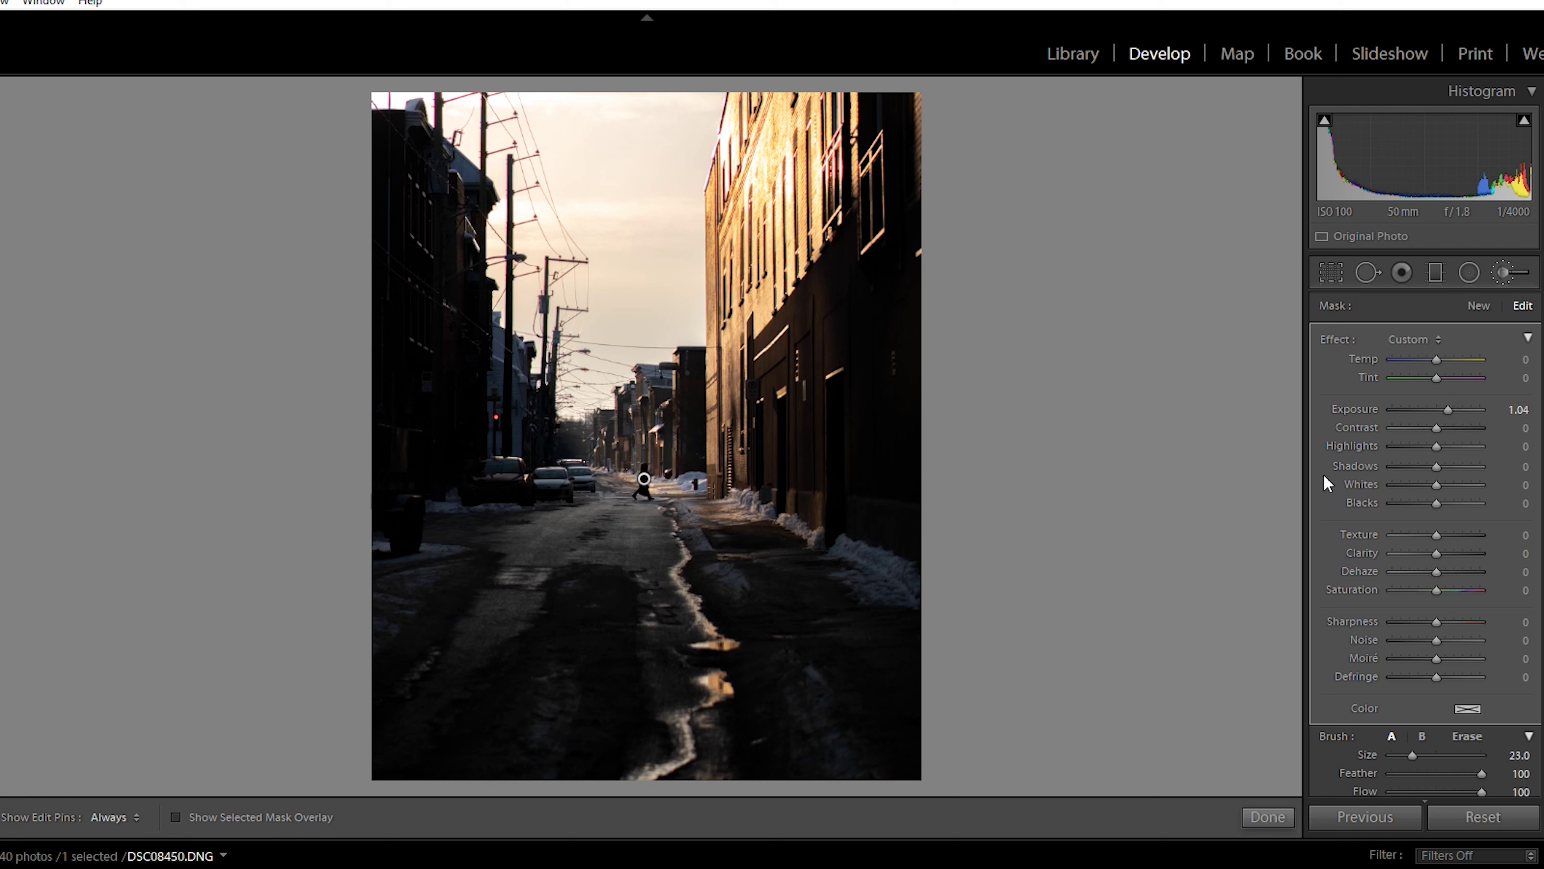
pyautogui.moveTo(1449, 410); pyautogui.dragTo(1459, 411)
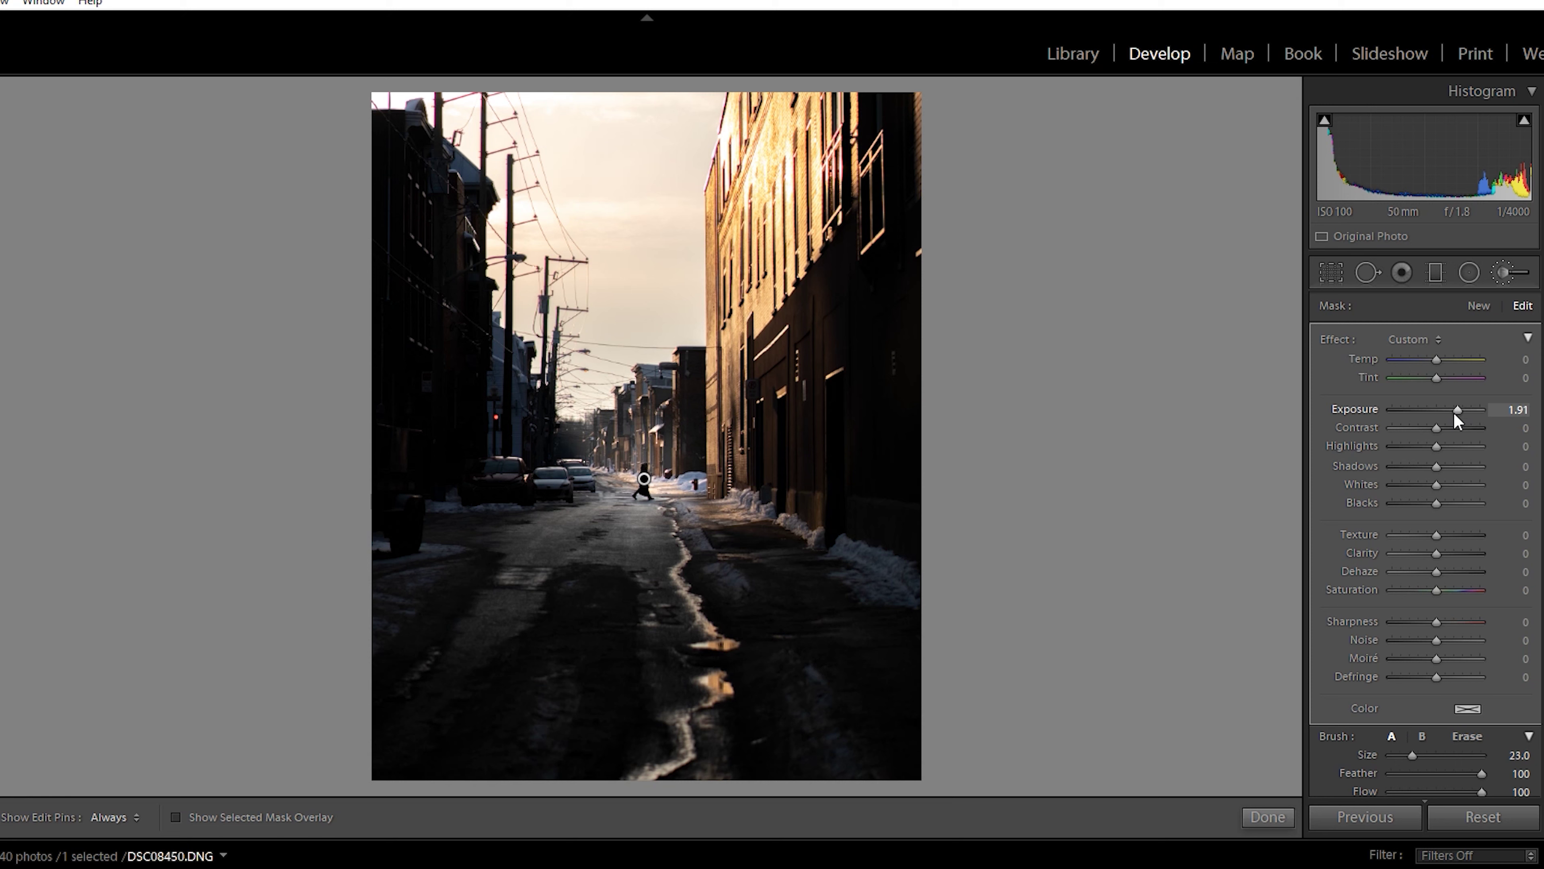
pyautogui.moveTo(1439, 427); pyautogui.dragTo(1487, 440)
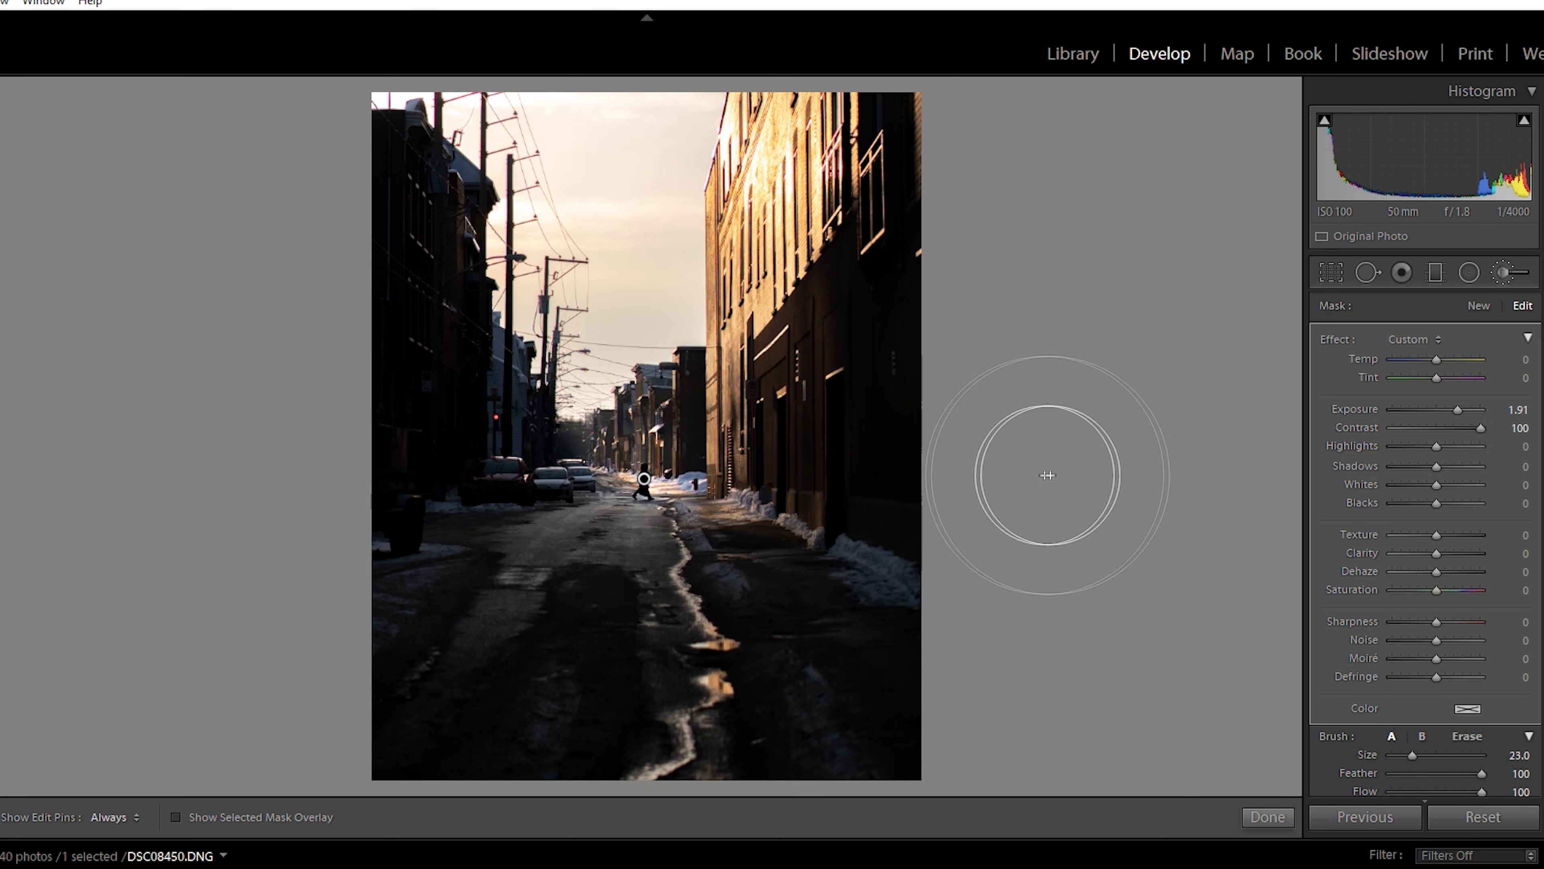
pyautogui.moveTo(1462, 408); pyautogui.dragTo(1461, 410)
pyautogui.click(1267, 817)
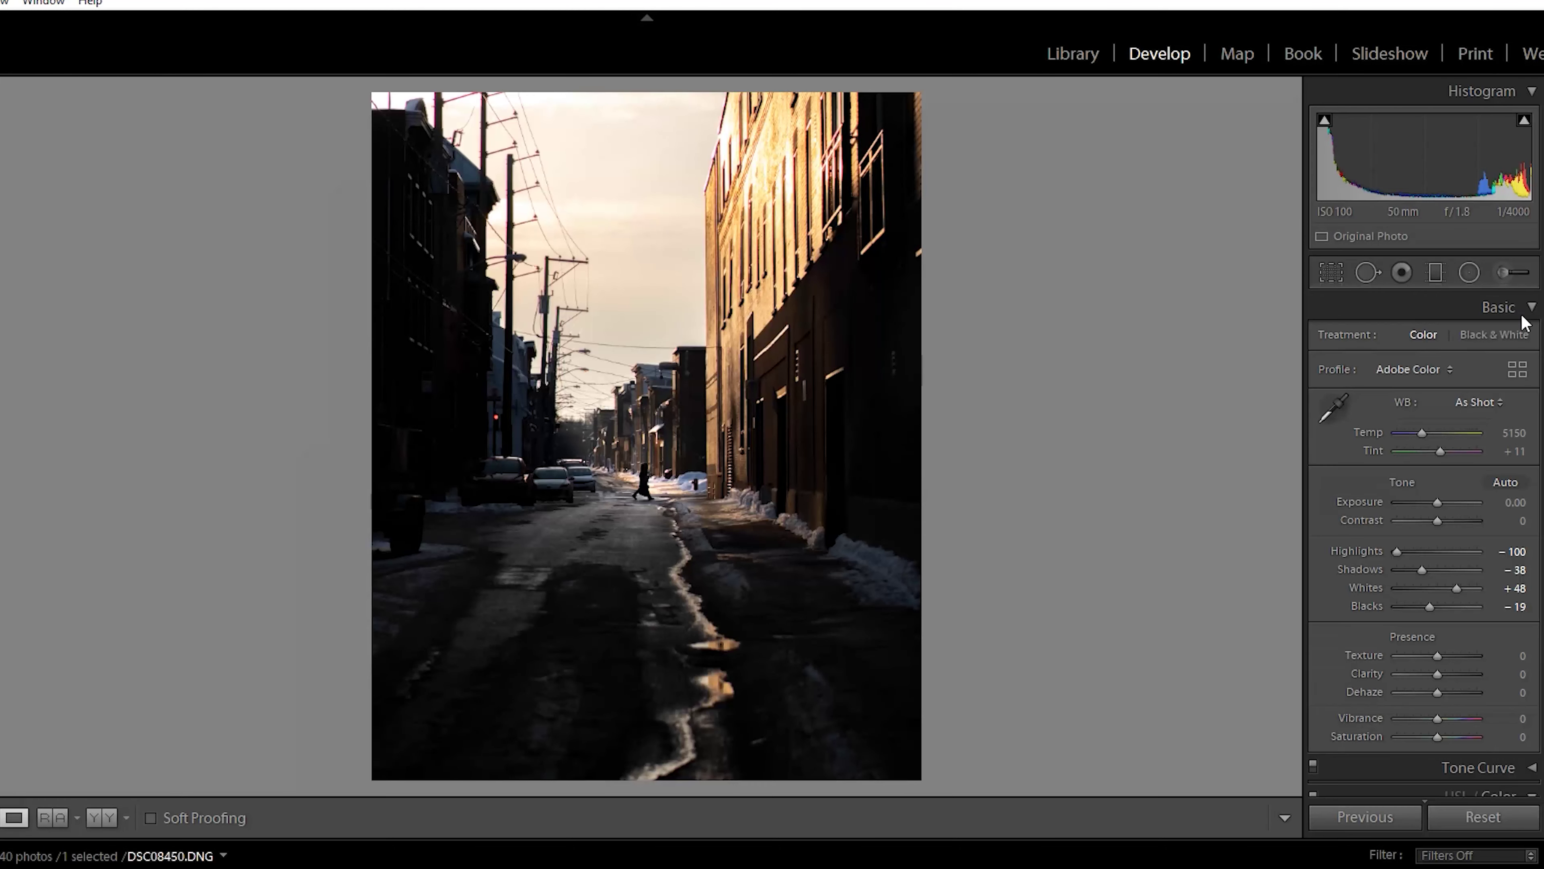
# - Reselect the street brush adjustment and extend its effect across the street
pyautogui.click(1503, 272)
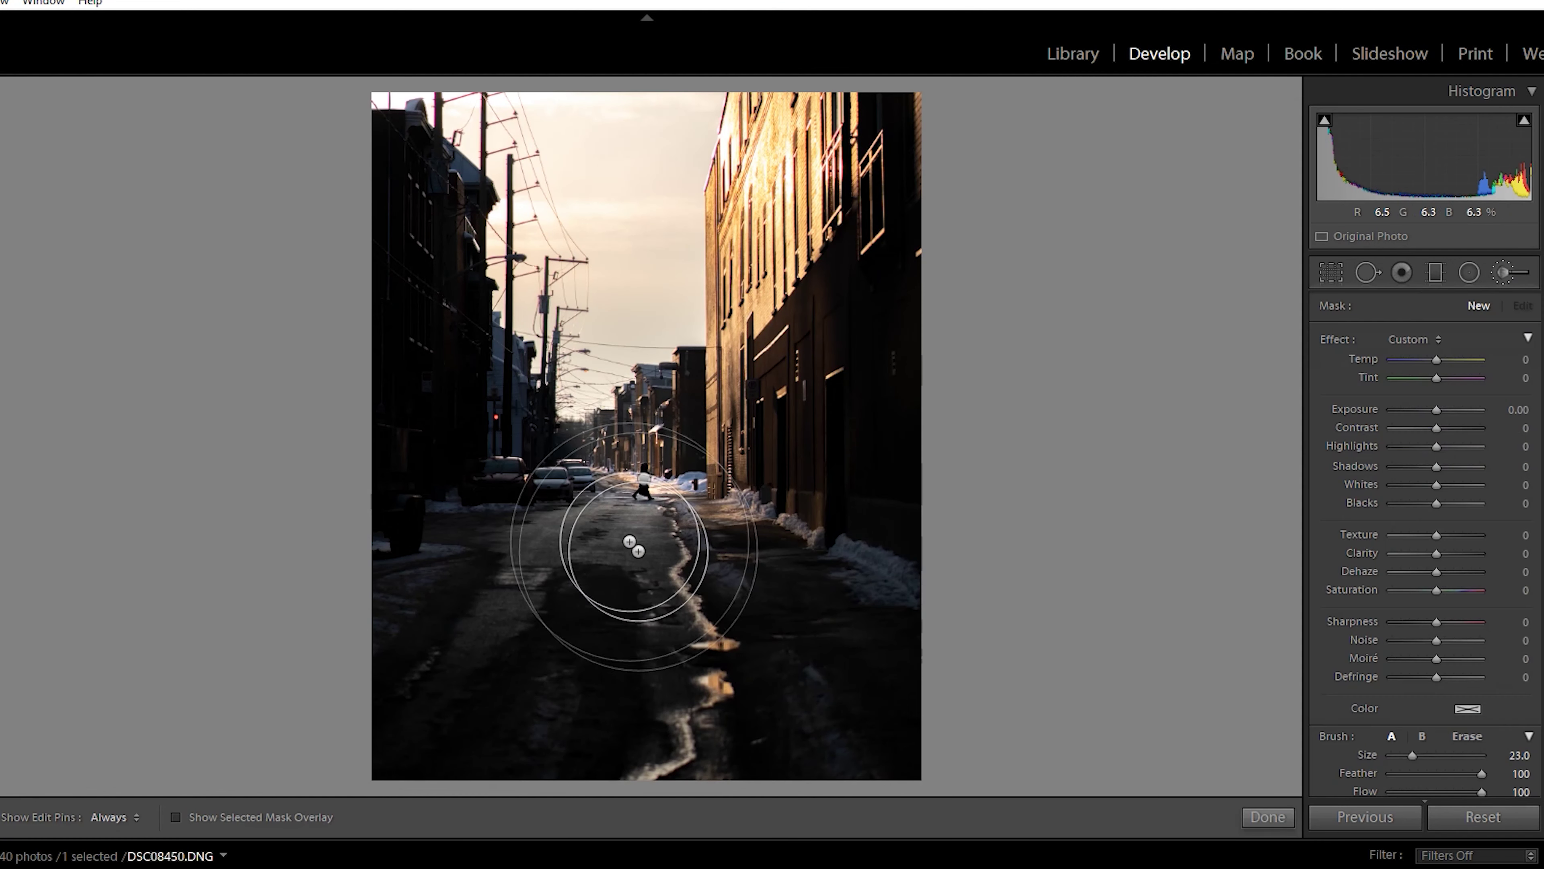
pyautogui.click(644, 478)
pyautogui.moveTo(1465, 428); pyautogui.dragTo(1495, 429)
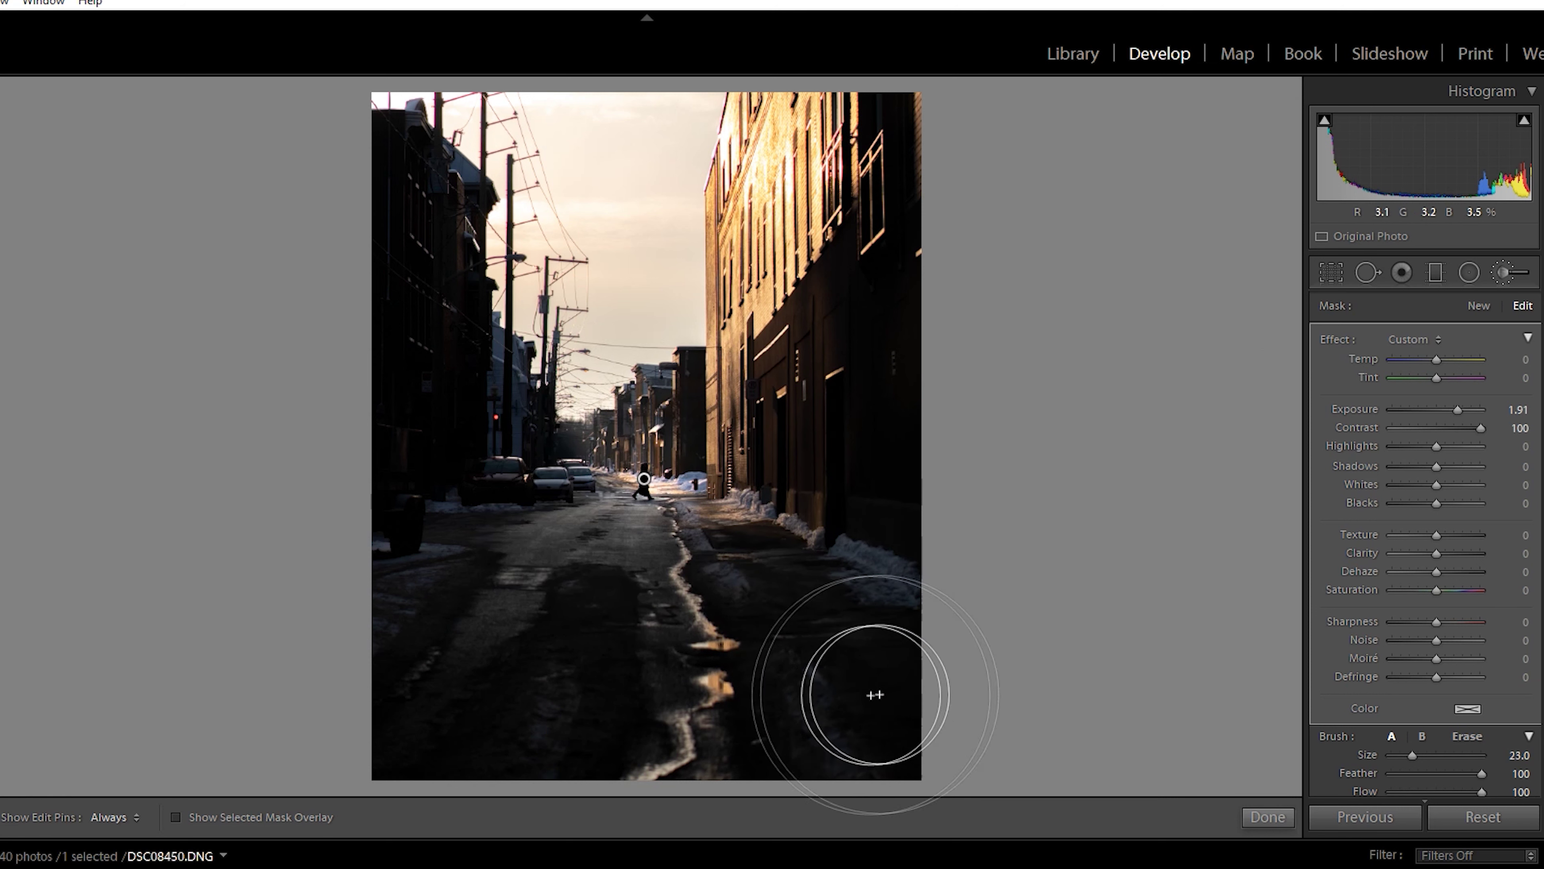
pyautogui.click(1259, 816)
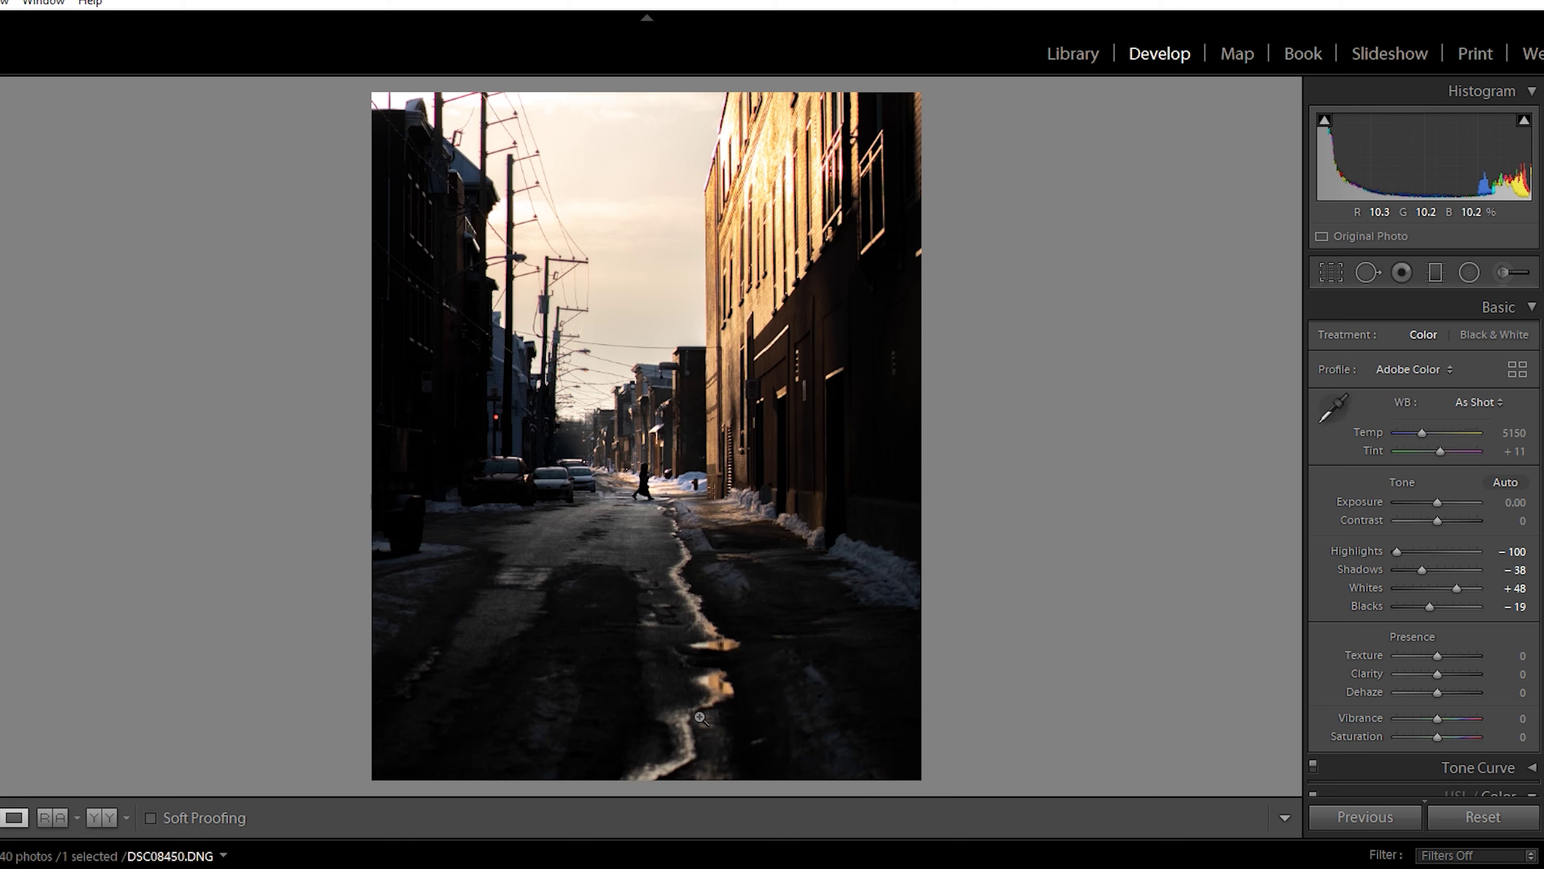
pyautogui.moveTo(649, 764); pyautogui.dragTo(528, 452)
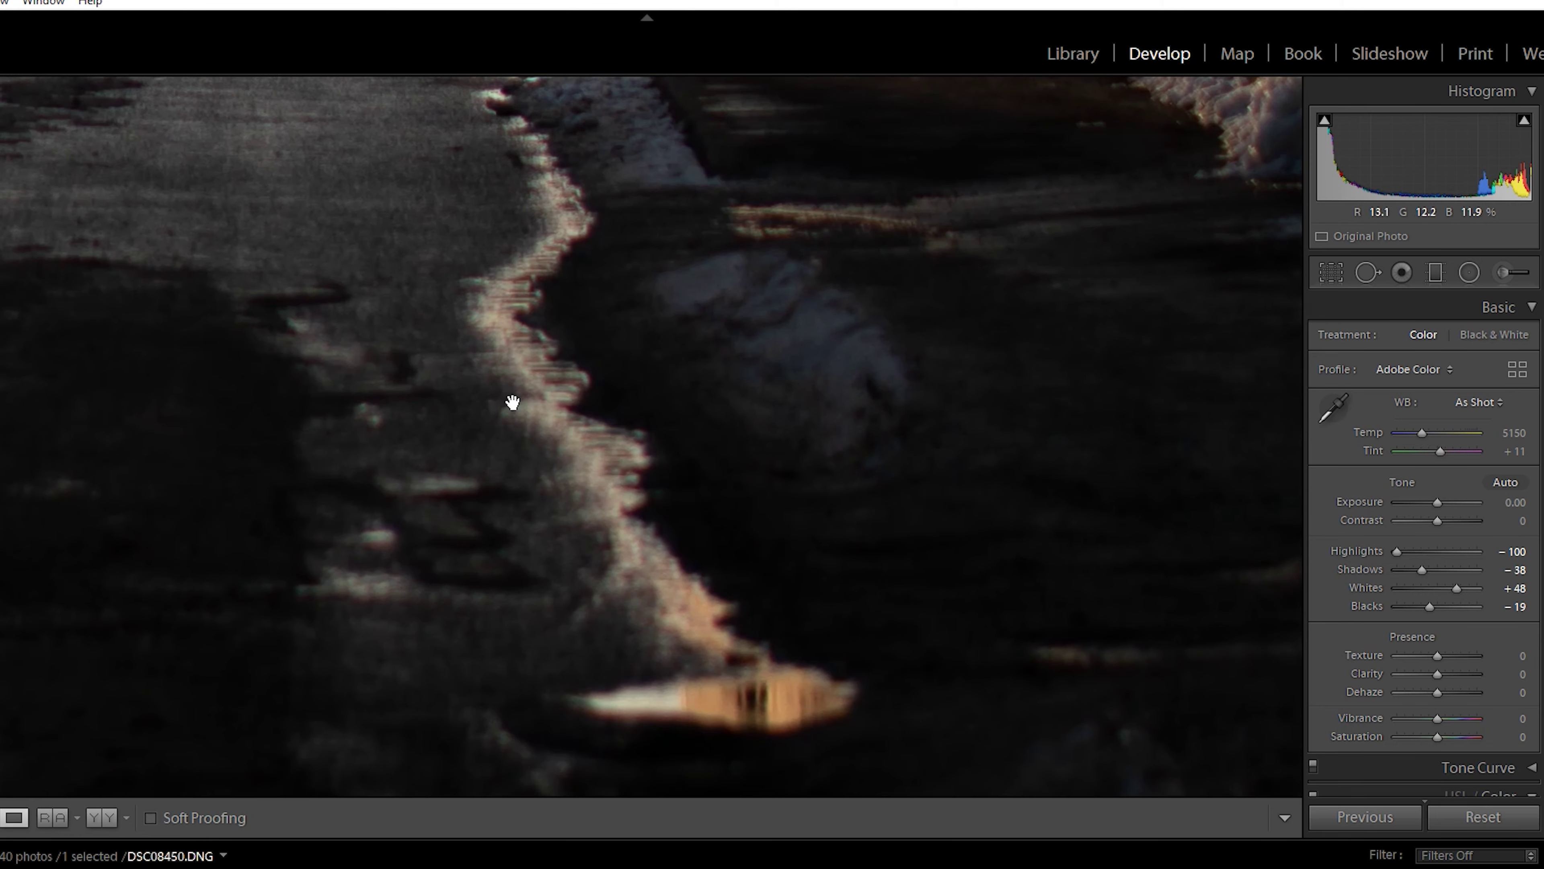
pyautogui.click(577, 181)
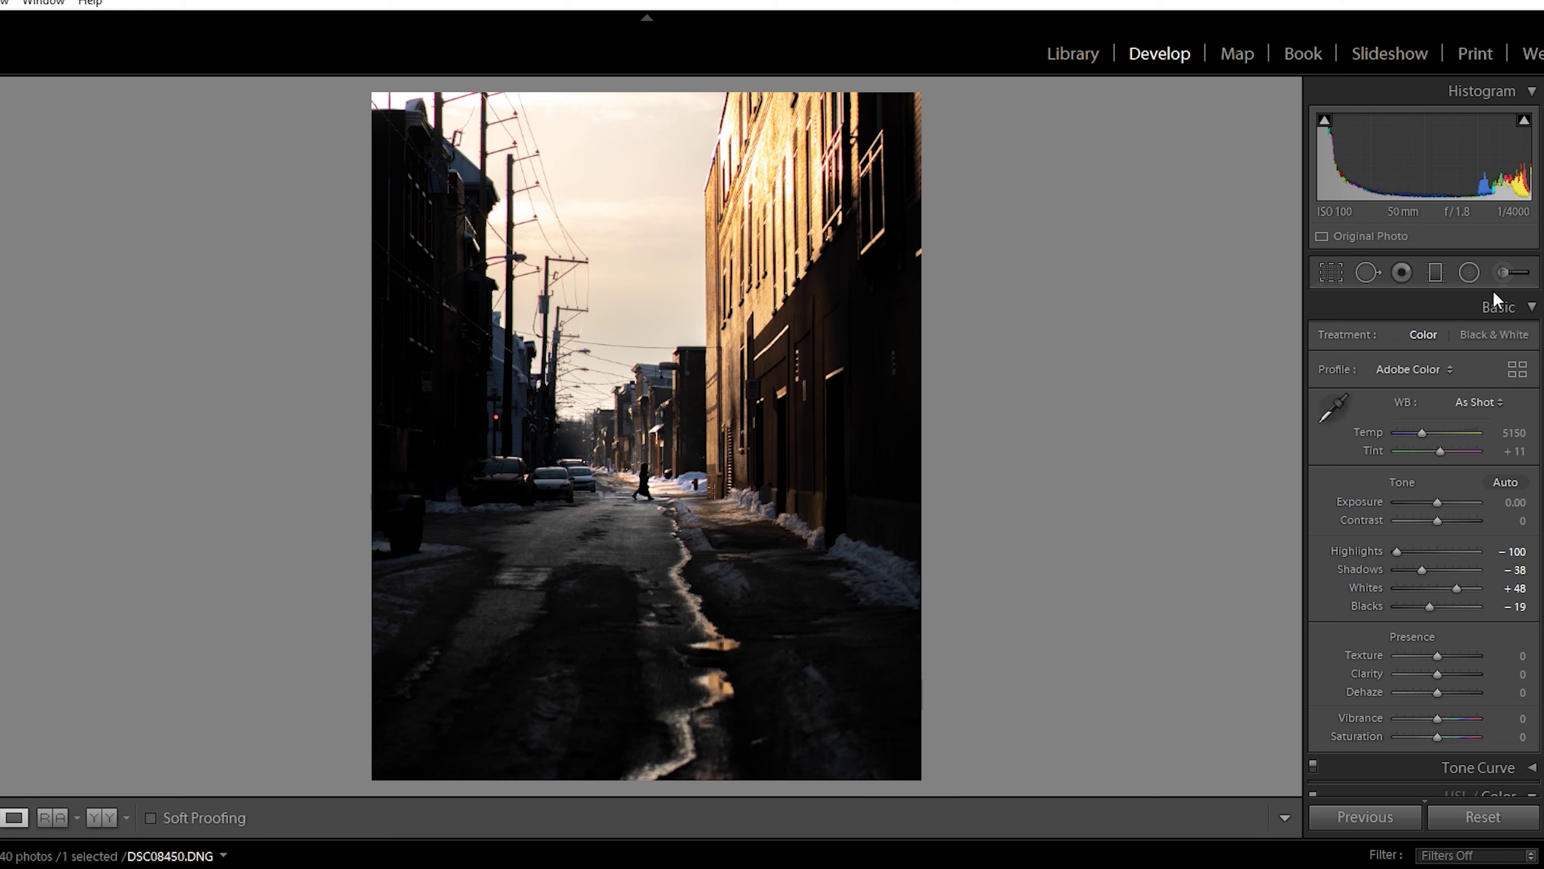
# - Paint a size-7 brush up the sunlit snow edge with Exposure 0.87 and Contrast 37
pyautogui.click(1503, 272)
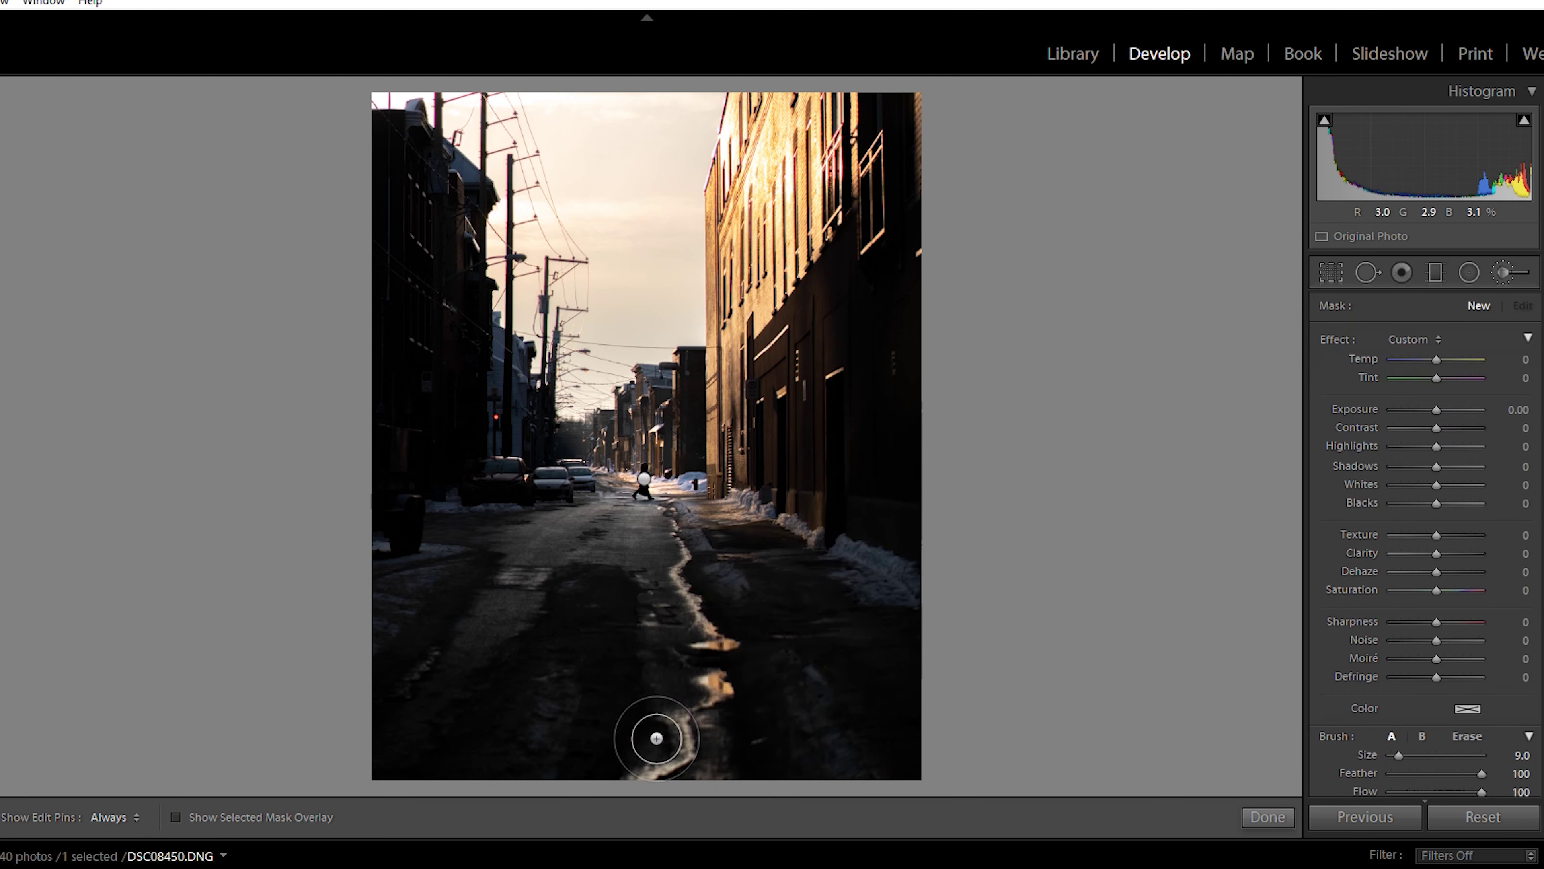
pyautogui.press('h')
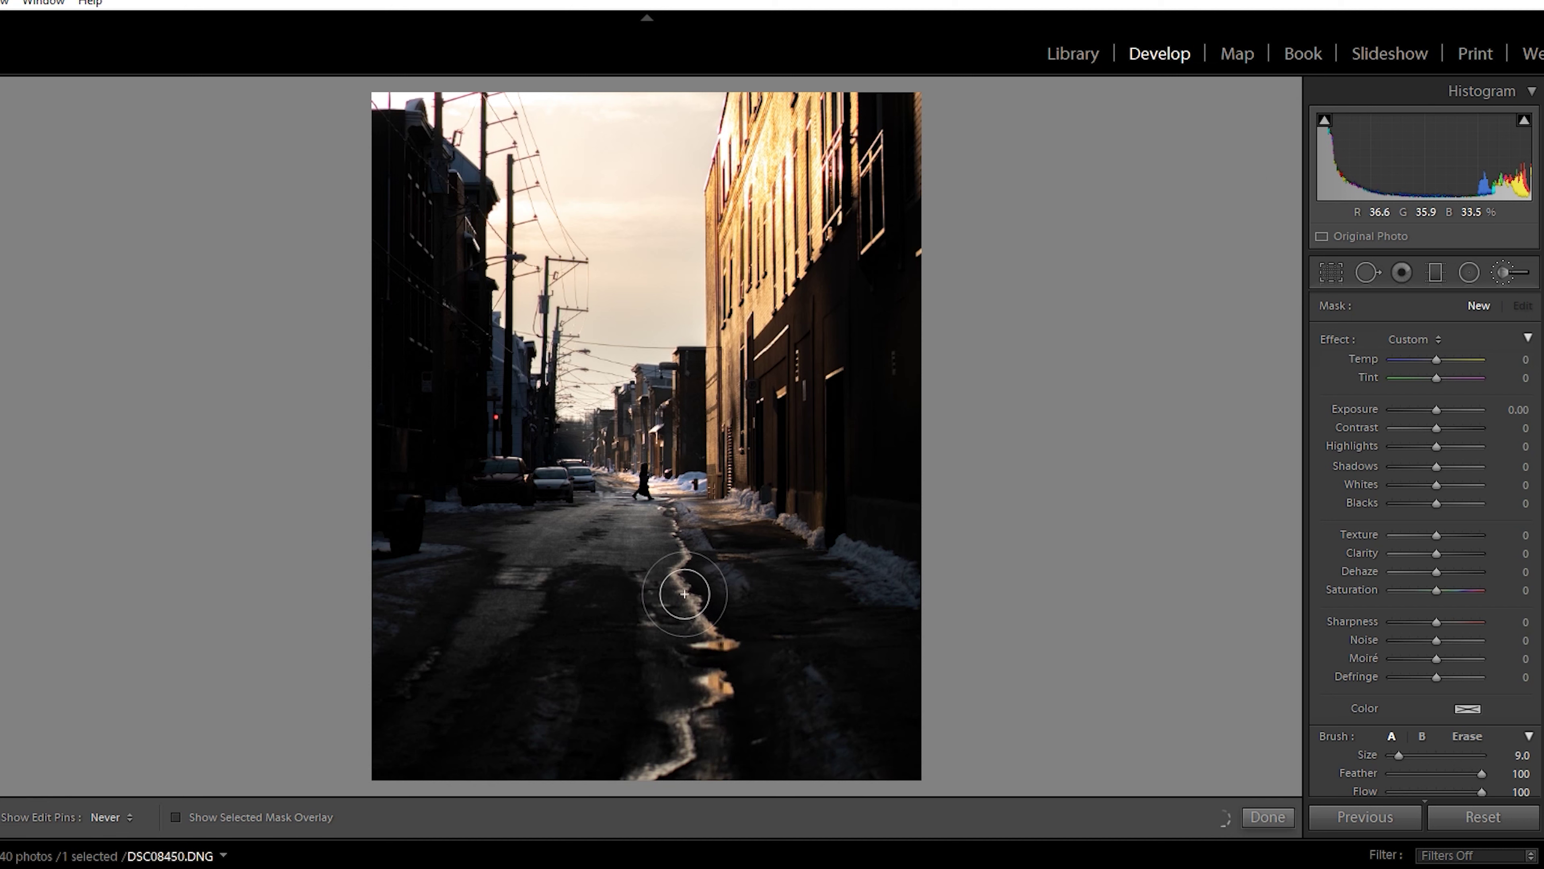
pyautogui.press('[')
pyautogui.moveTo(675, 586); pyautogui.dragTo(687, 549)
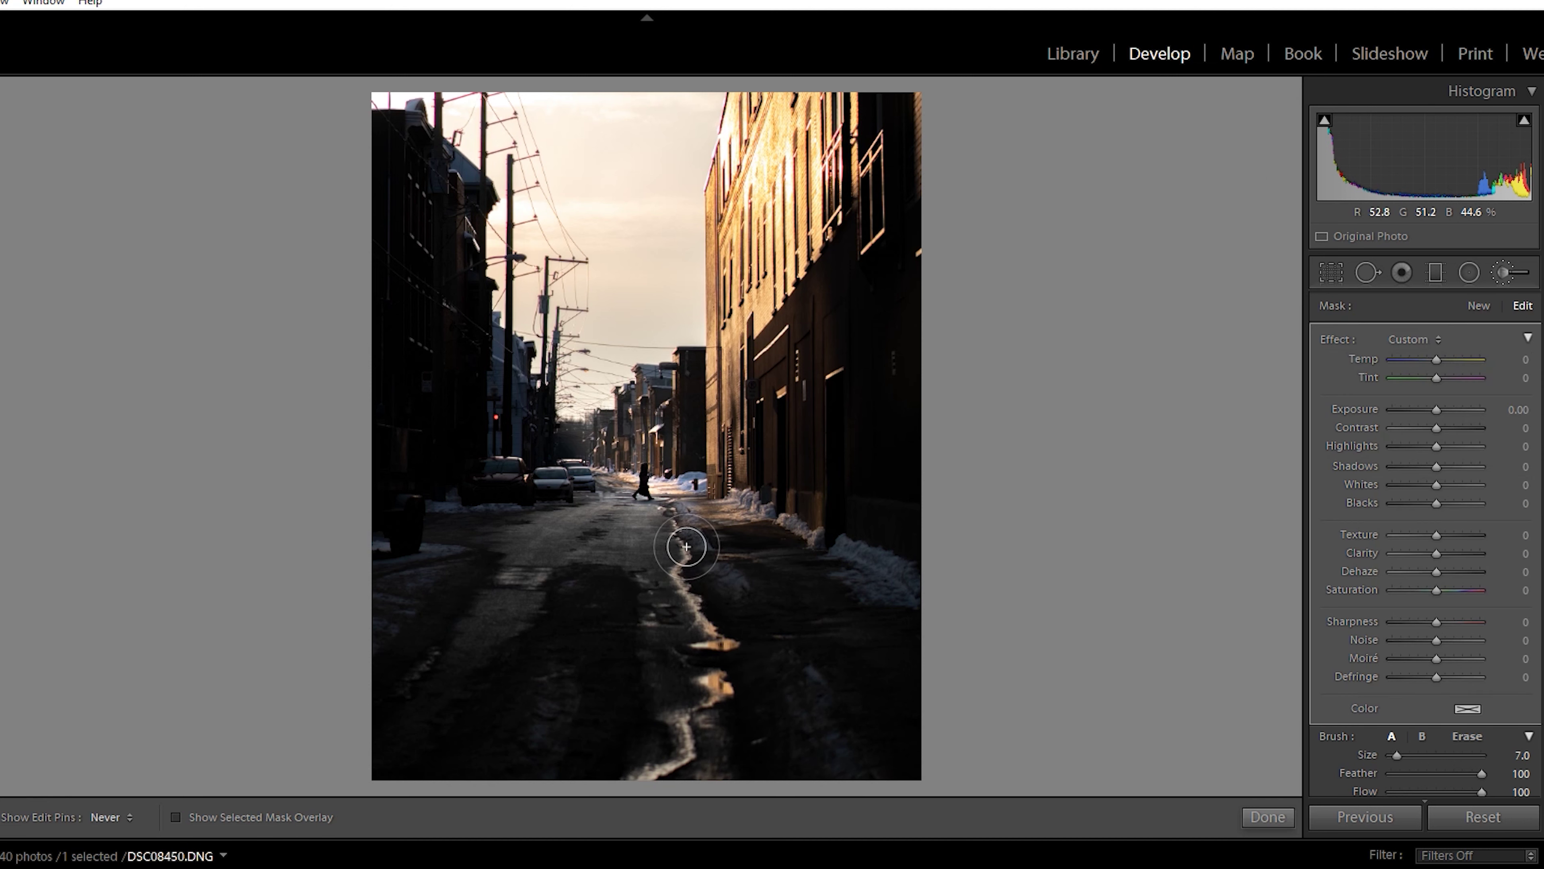
pyautogui.press('h')
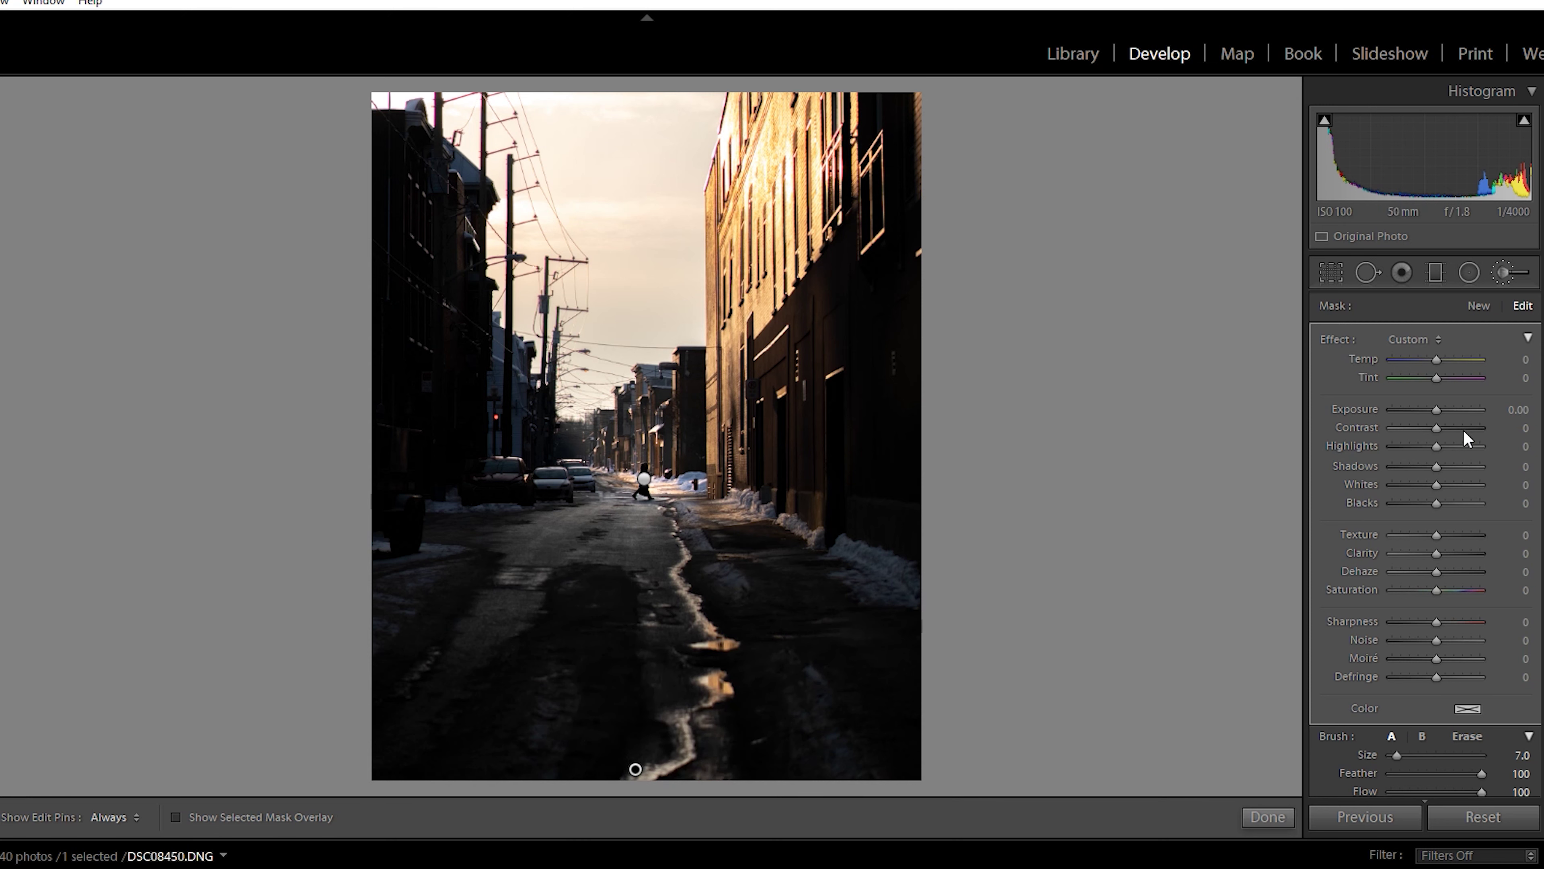
pyautogui.moveTo(1438, 407); pyautogui.dragTo(1452, 410)
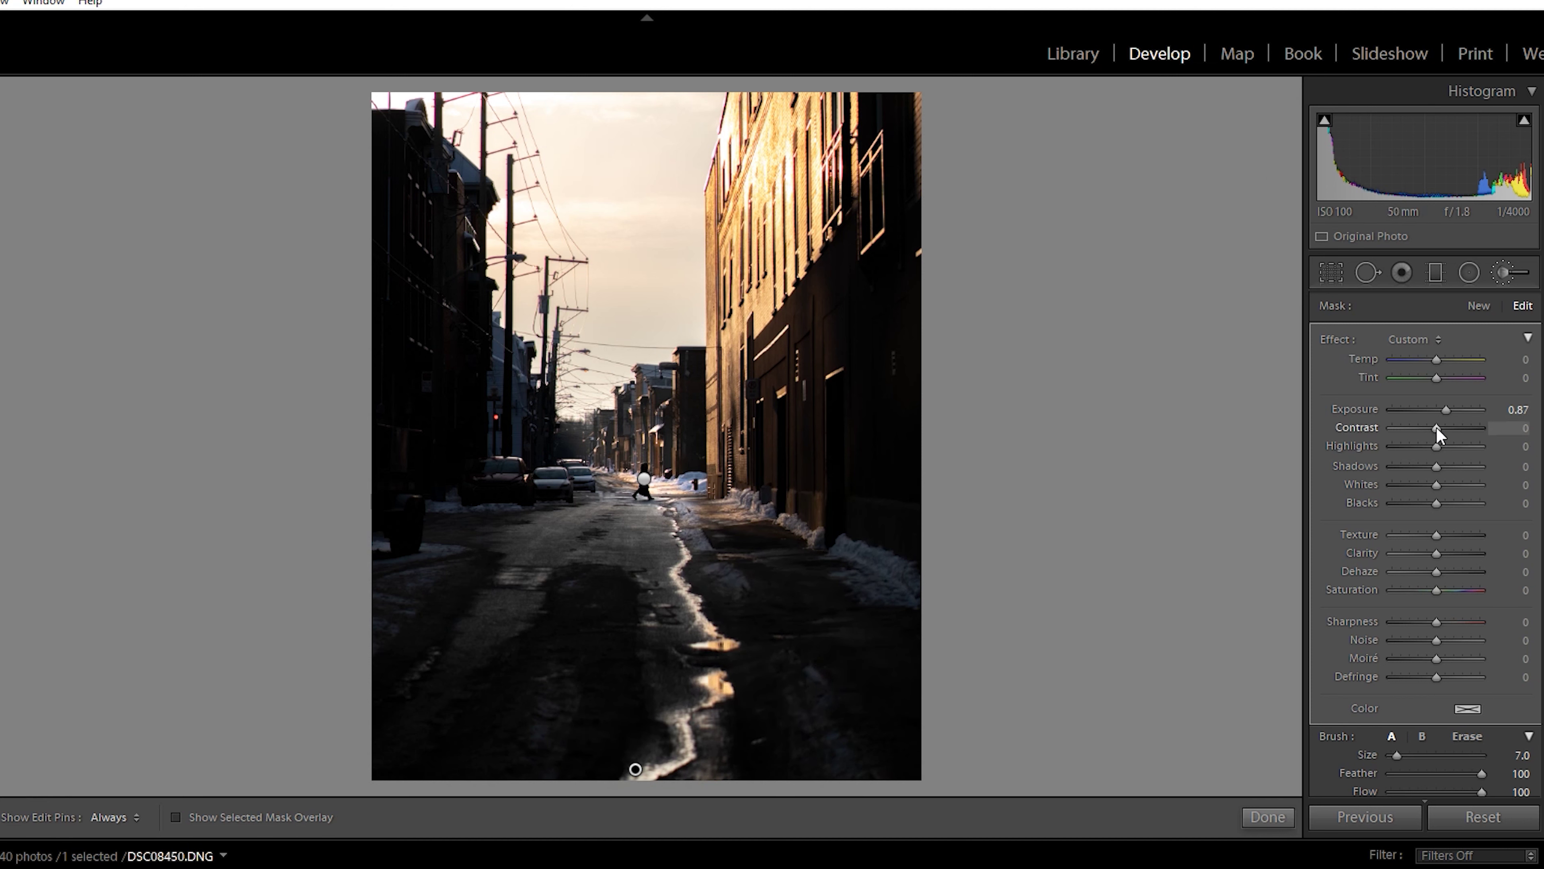
pyautogui.moveTo(1453, 427); pyautogui.dragTo(1453, 427)
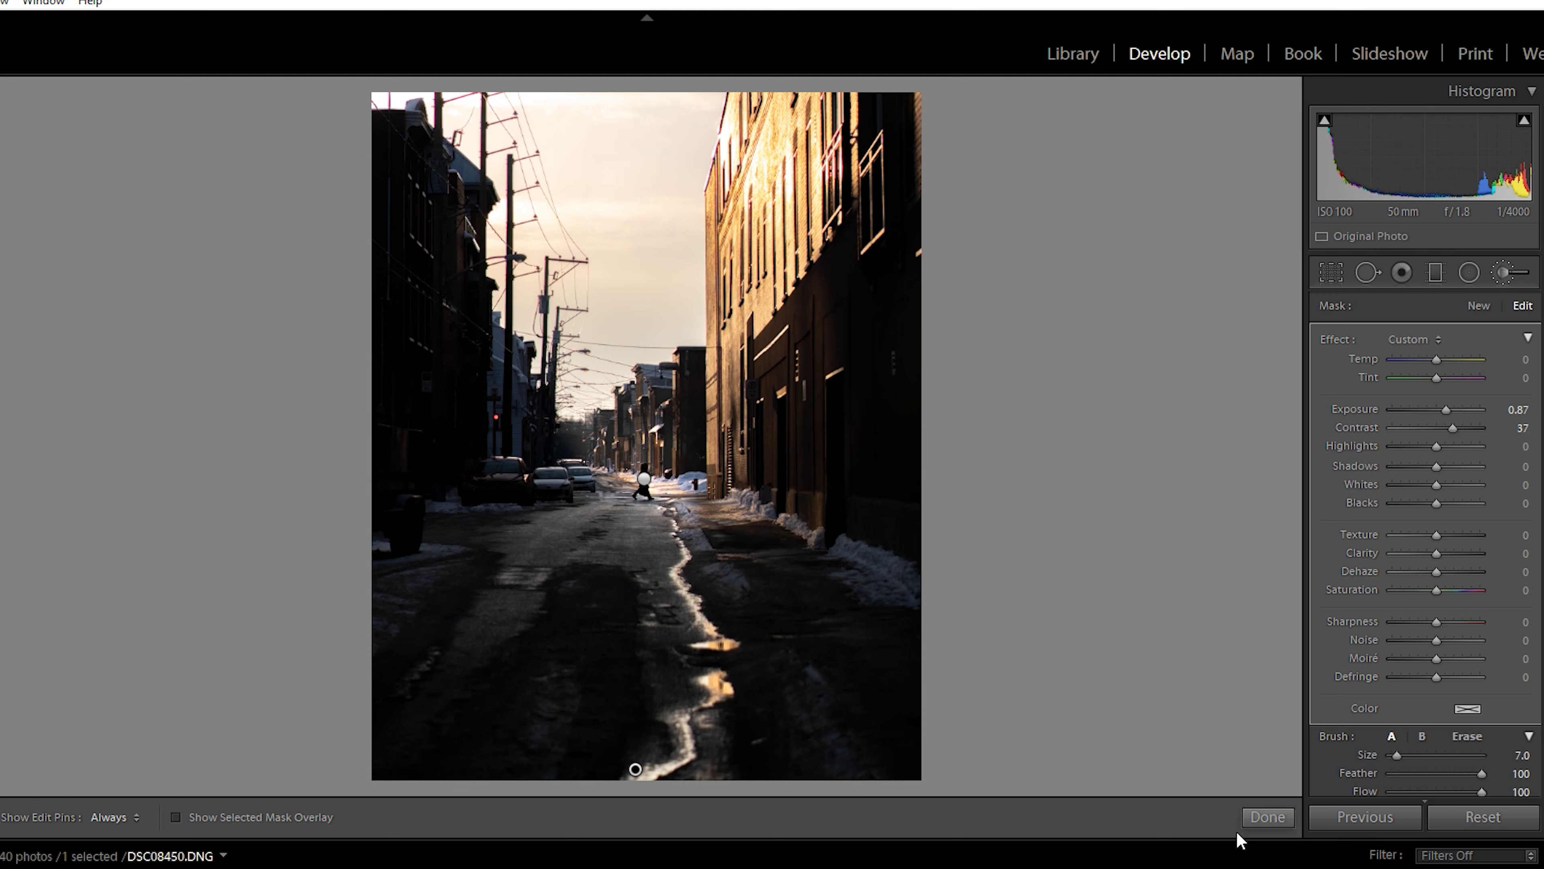
pyautogui.click(1261, 816)
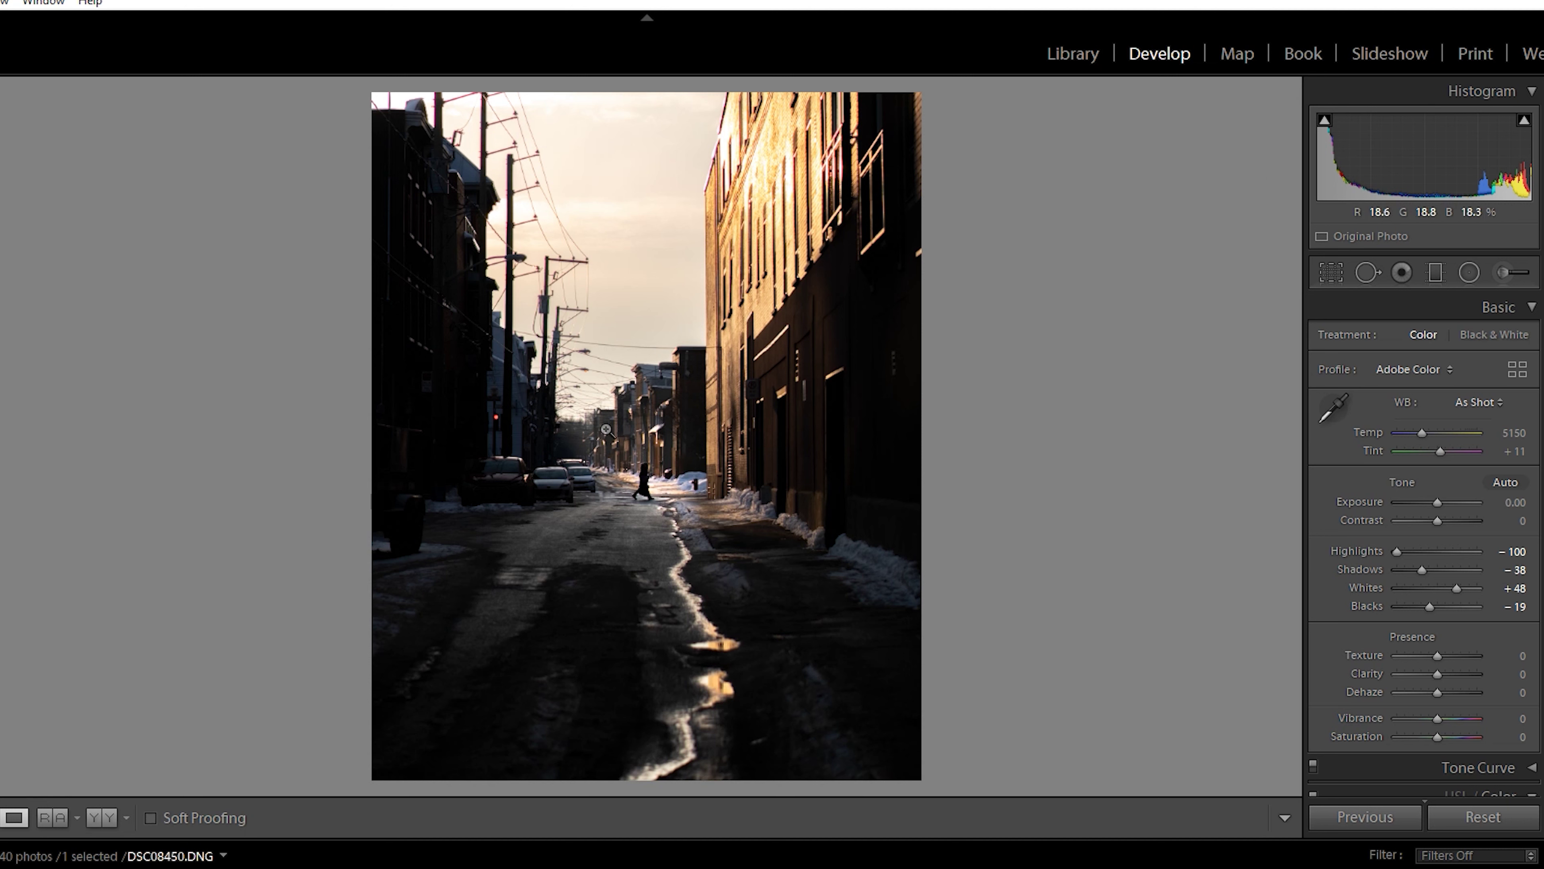
# - Undo the snow-edge brush, copy After to Before in side-by-side view, then redo it
pyautogui.hotkey('ctrl', 'z')
pyautogui.hotkey('ctrl', 'z')
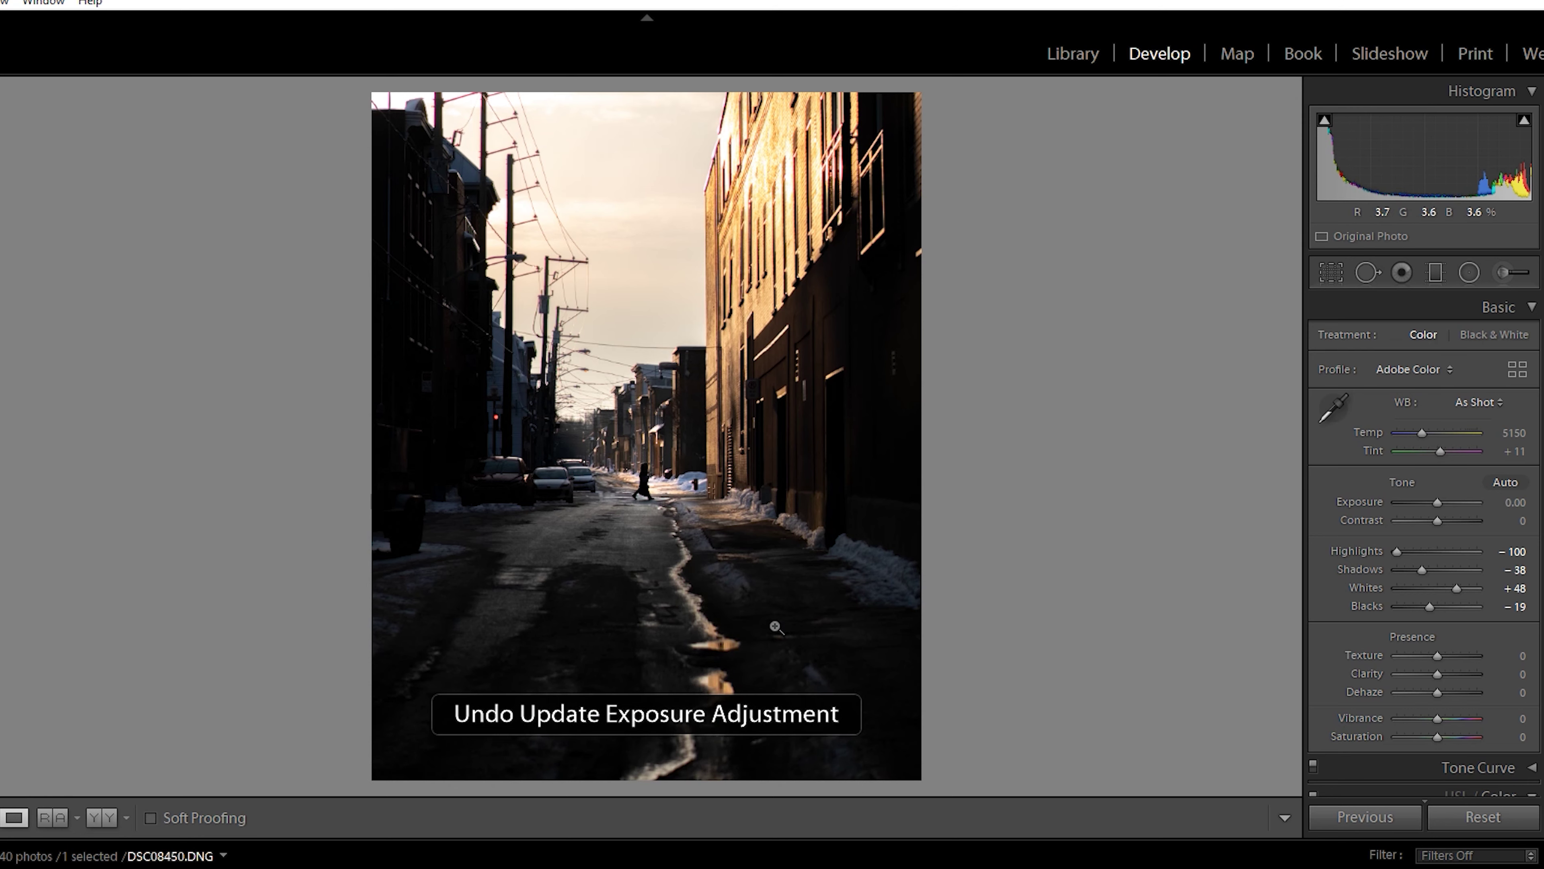
pyautogui.click(105, 820)
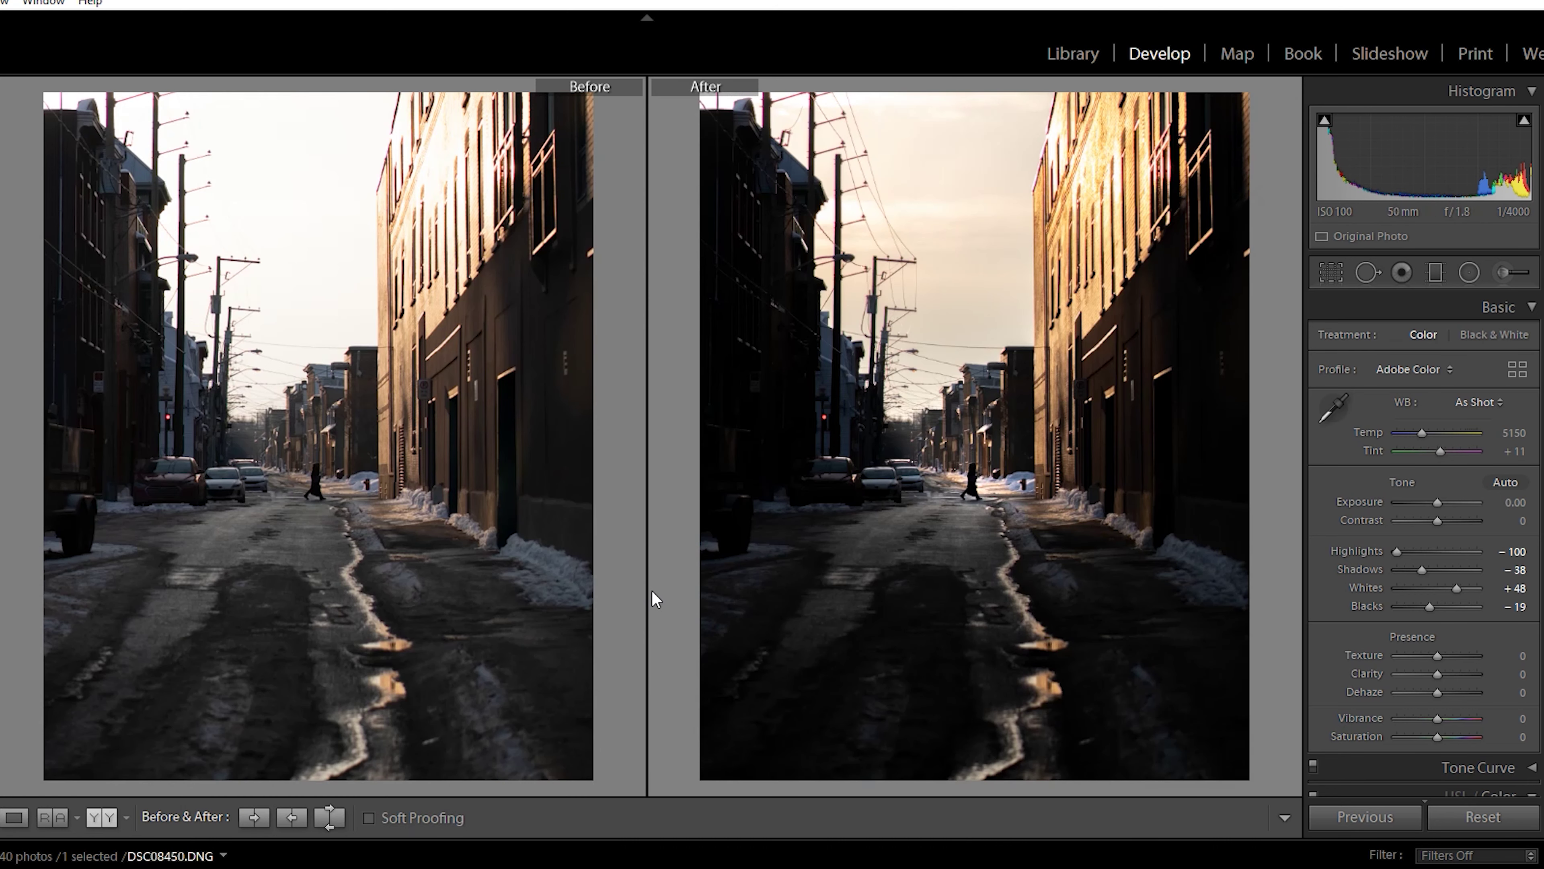
pyautogui.click(301, 818)
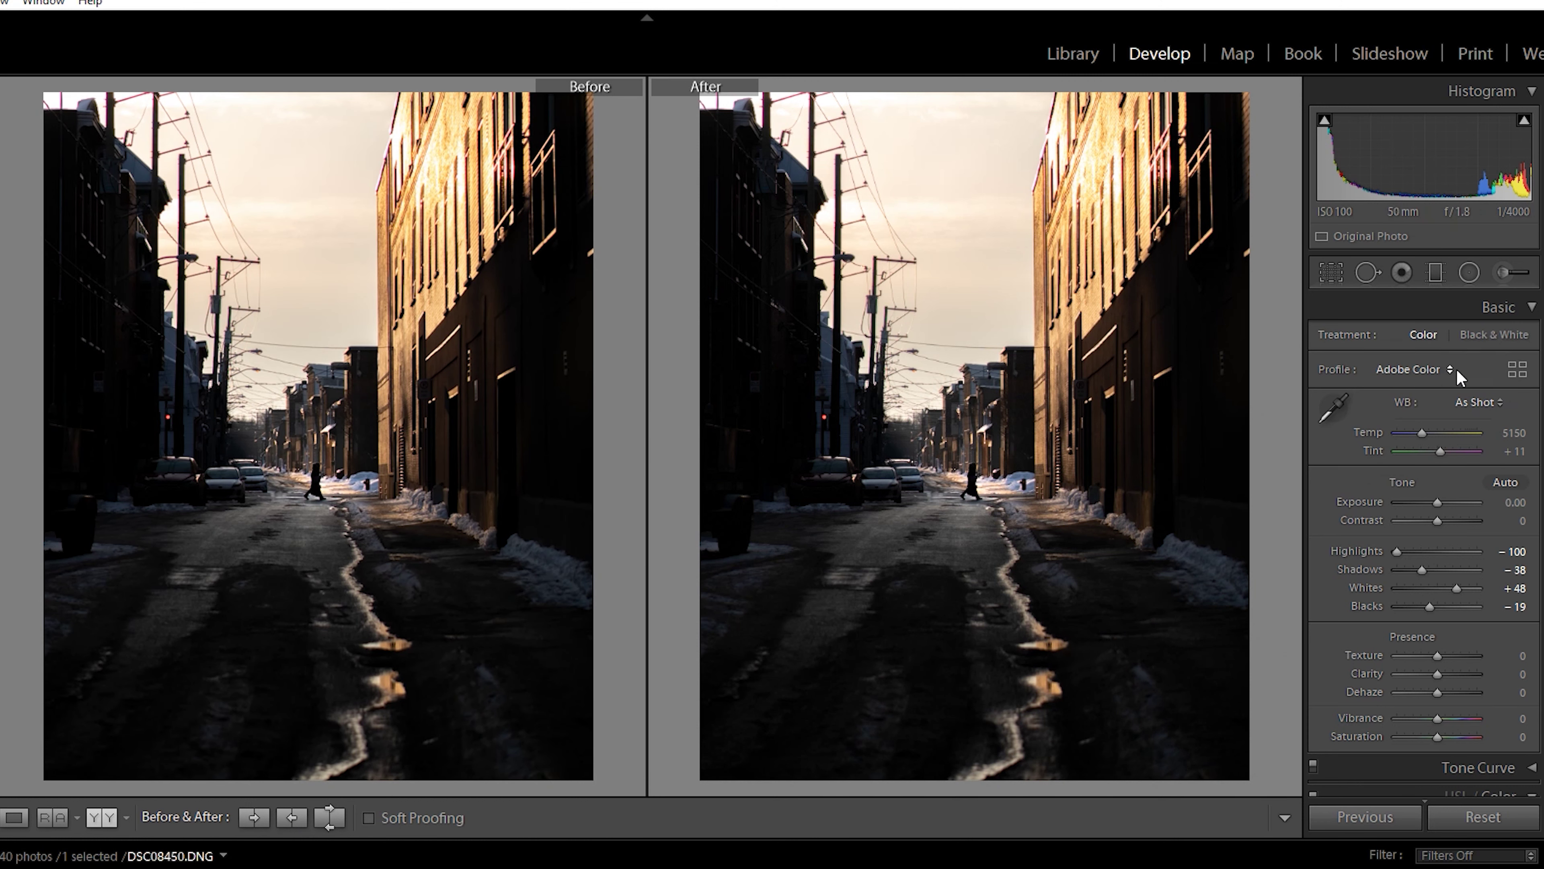
pyautogui.hotkey('ctrl', 'shift', 'z')
pyautogui.hotkey('ctrl', 'shift', 'z')
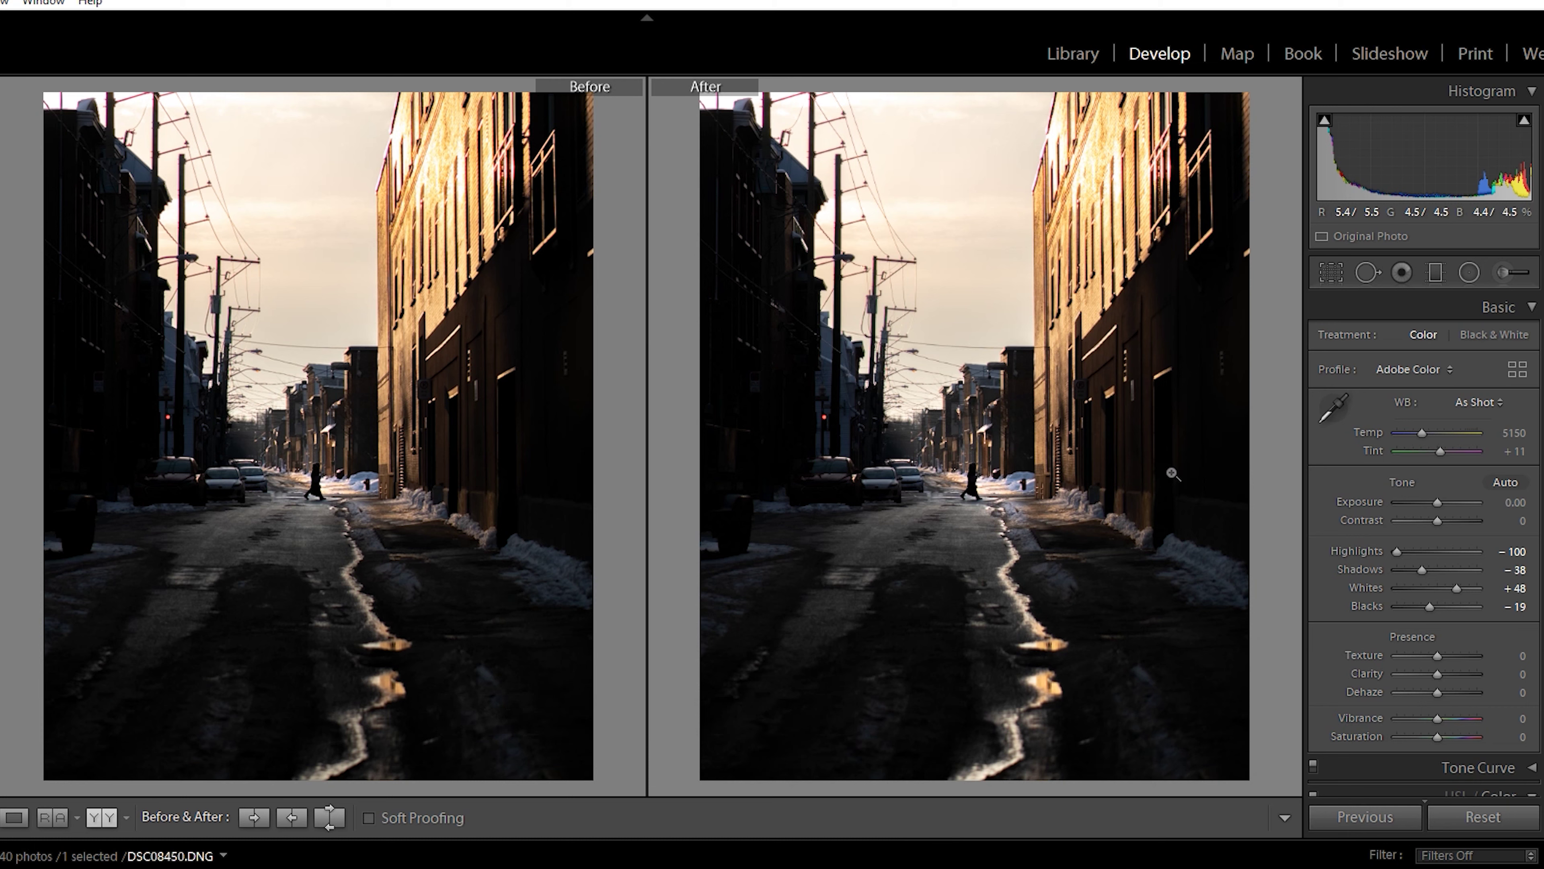
# - Raise the brush to Exposure 1.30 and Contrast 70, then return to single Loupe view
pyautogui.click(1514, 271)
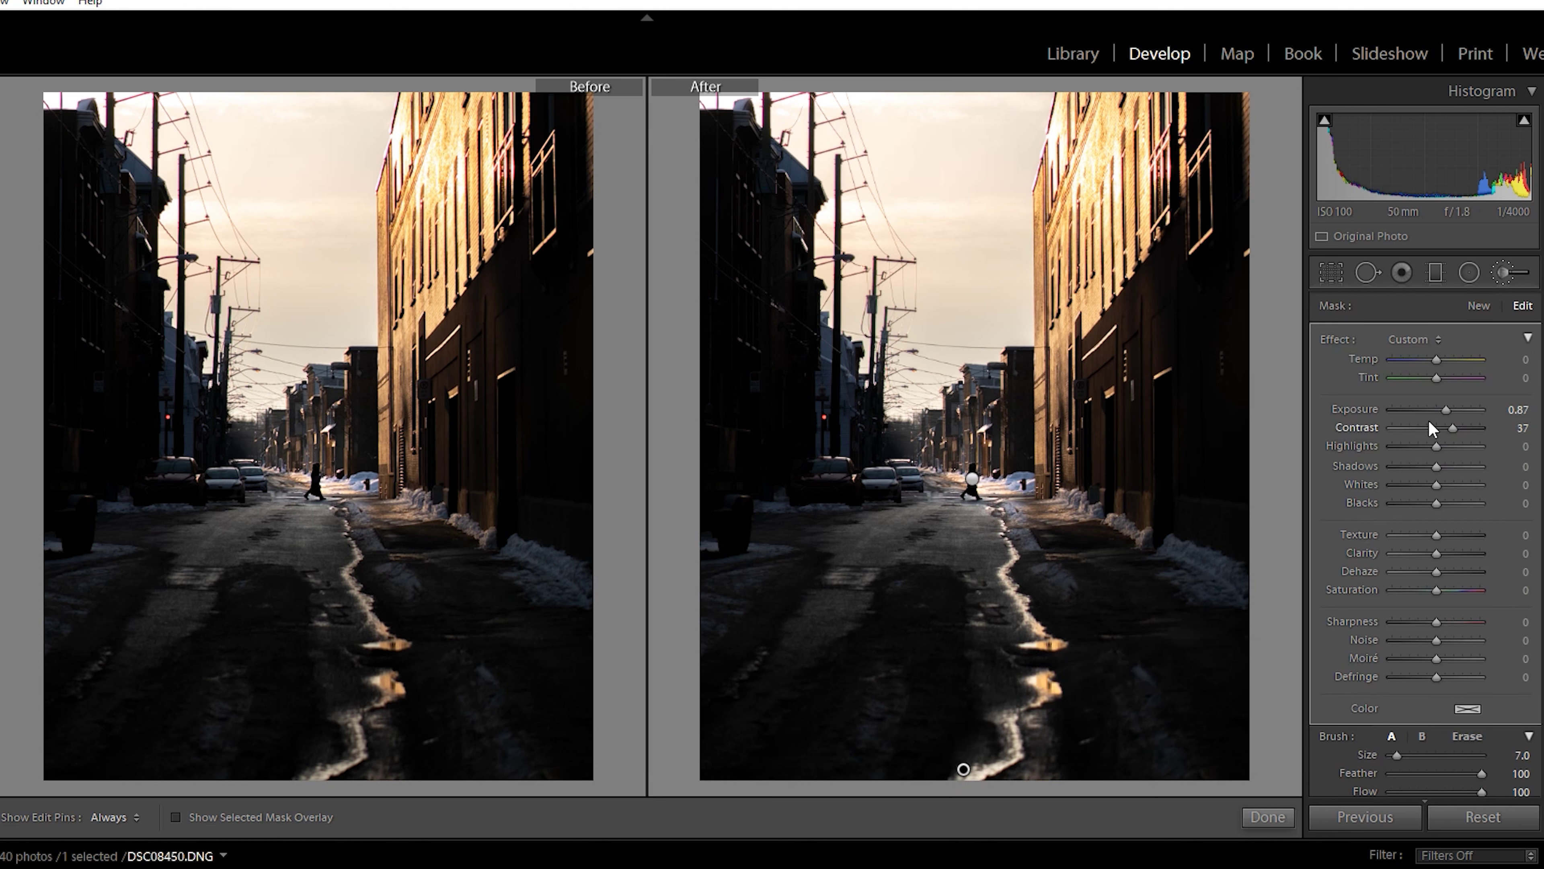
pyautogui.moveTo(1447, 410); pyautogui.dragTo(1468, 431)
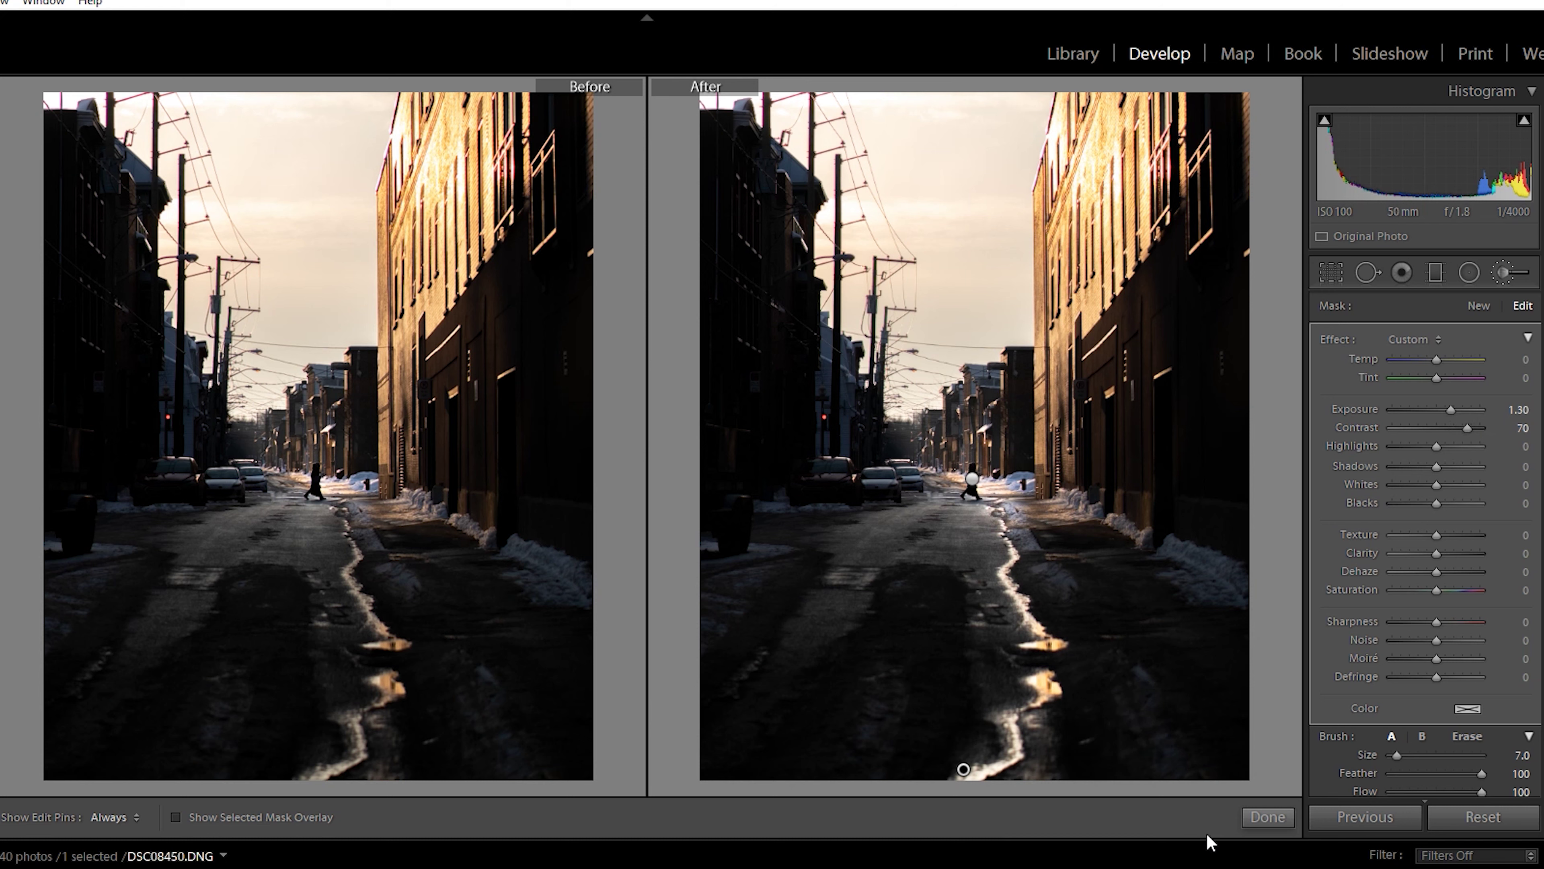
pyautogui.click(1268, 817)
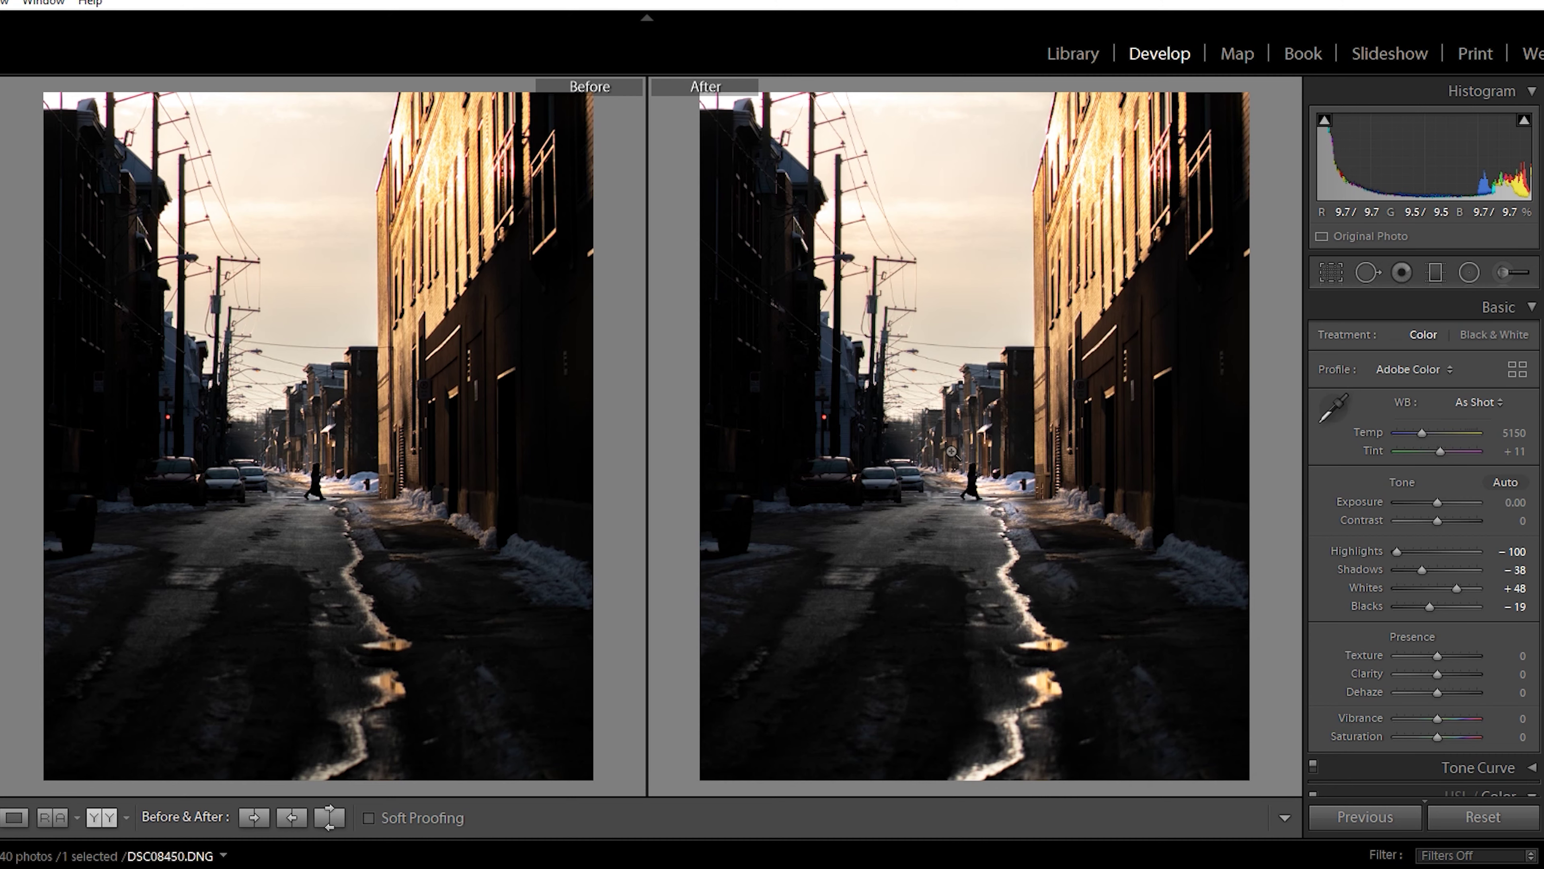
pyautogui.click(15, 816)
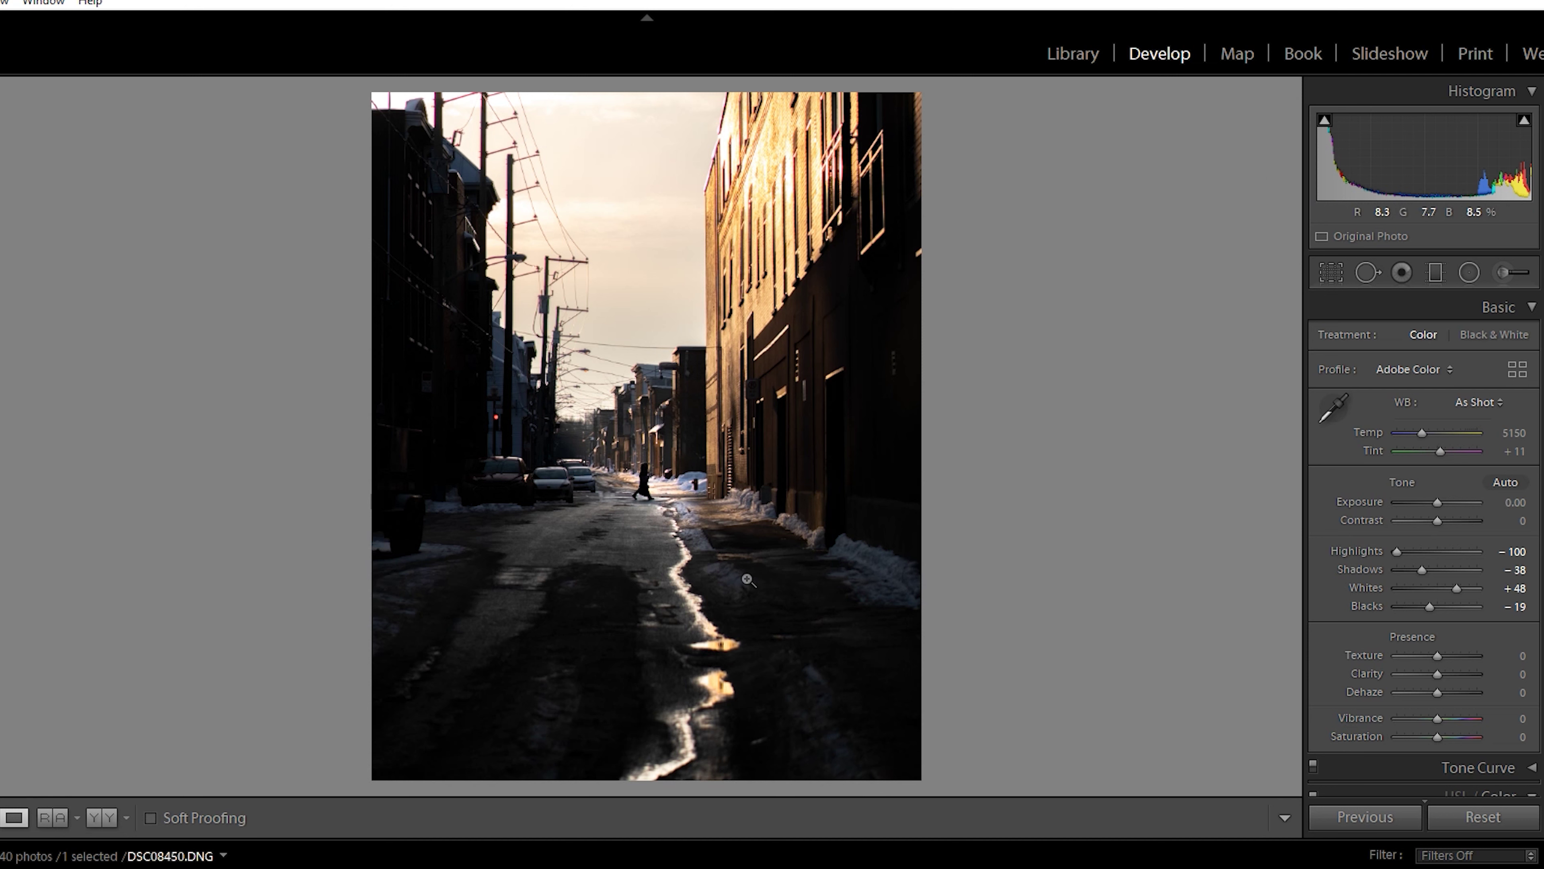
# - Draw a graduated filter rising from the bottom edge over the road and darken it
pyautogui.click(1436, 272)
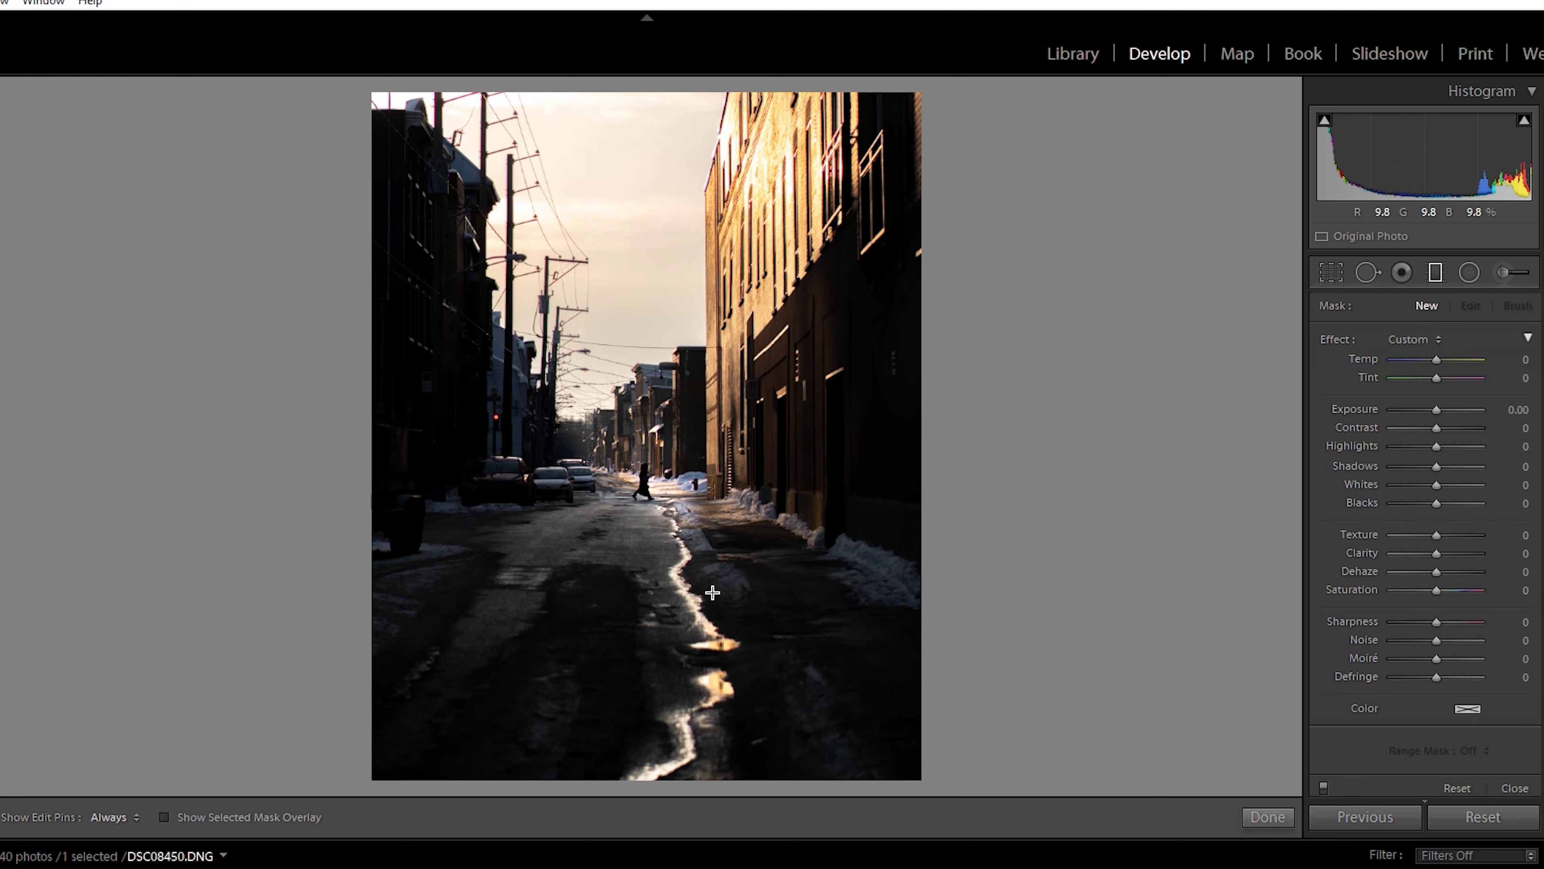
pyautogui.moveTo(637, 780); pyautogui.dragTo(643, 471)
pyautogui.moveTo(637, 627); pyautogui.dragTo(646, 679)
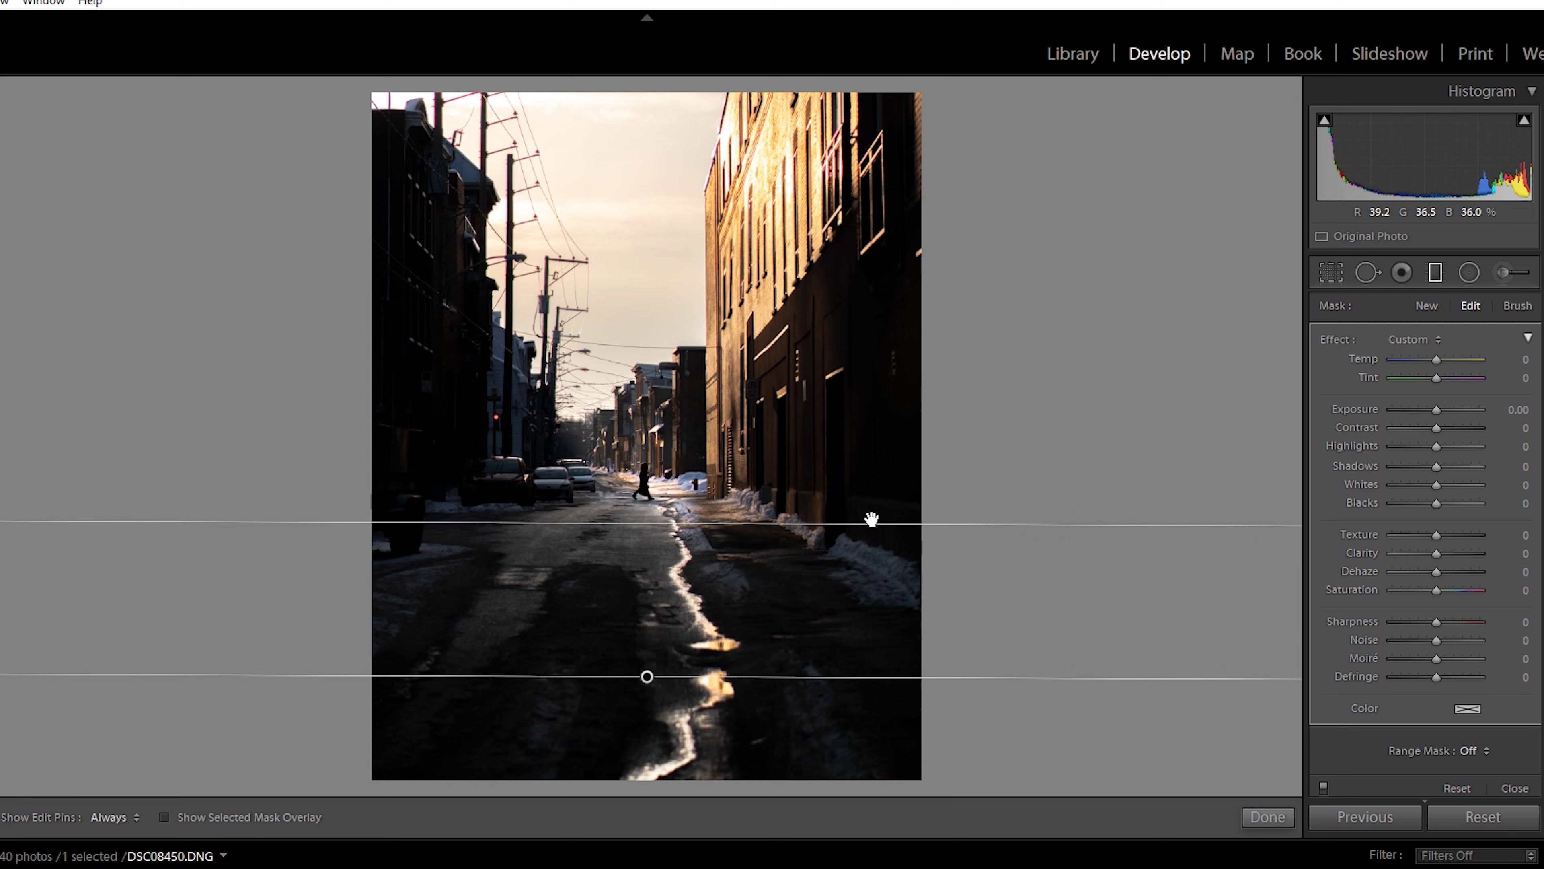
pyautogui.moveTo(1436, 414)
pyautogui.mouseDown()
pyautogui.moveTo(1361, 417)
pyautogui.moveTo(1415, 411)
pyautogui.mouseUp()
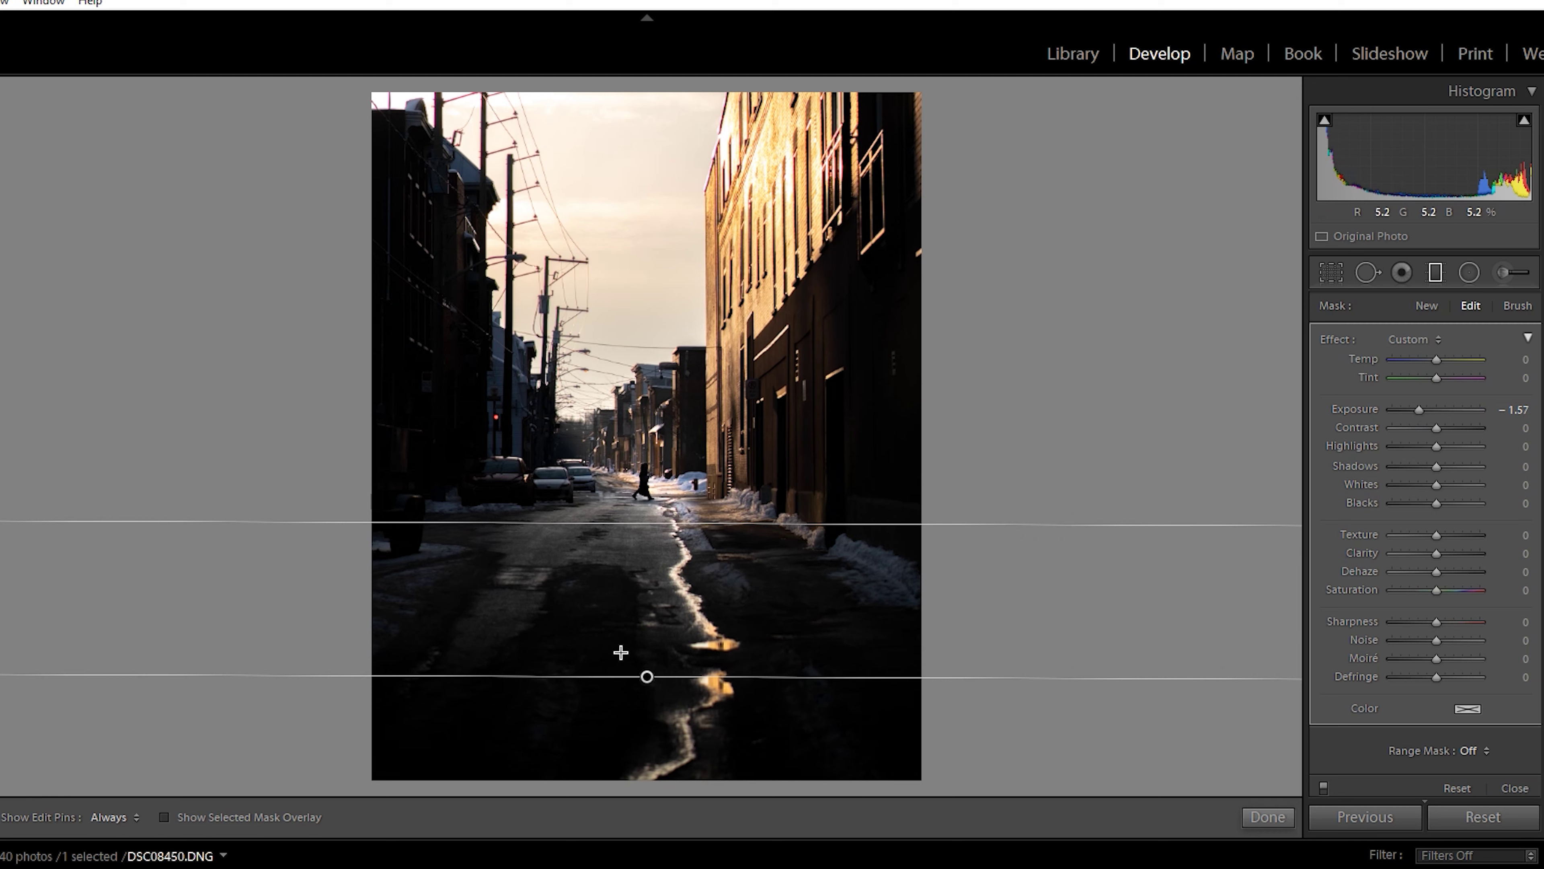
pyautogui.moveTo(647, 677); pyautogui.dragTo(616, 663)
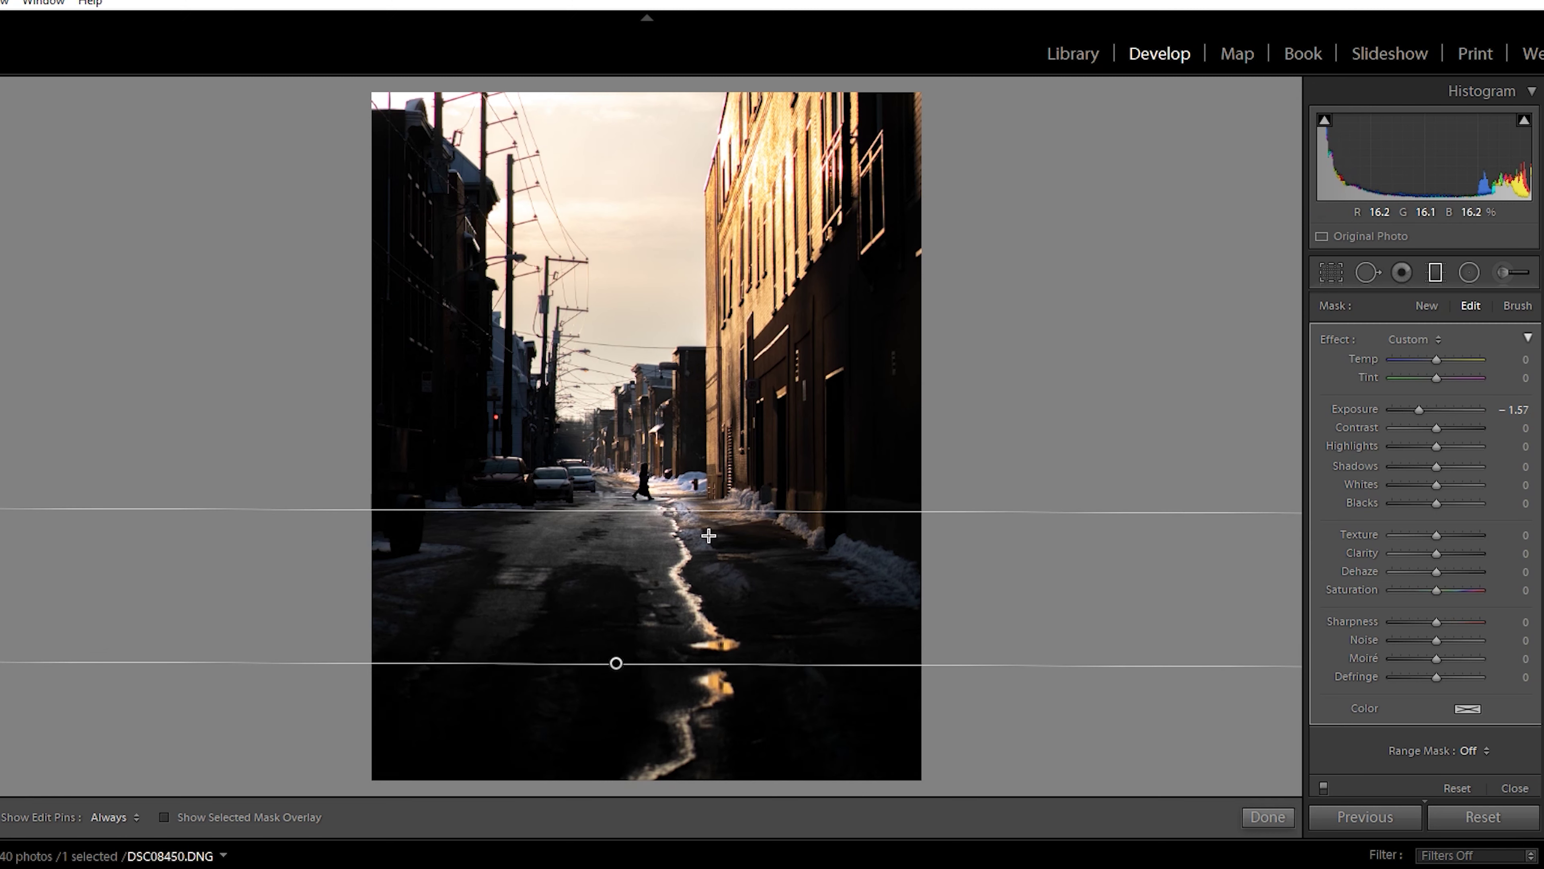
pyautogui.moveTo(711, 511); pyautogui.dragTo(710, 492)
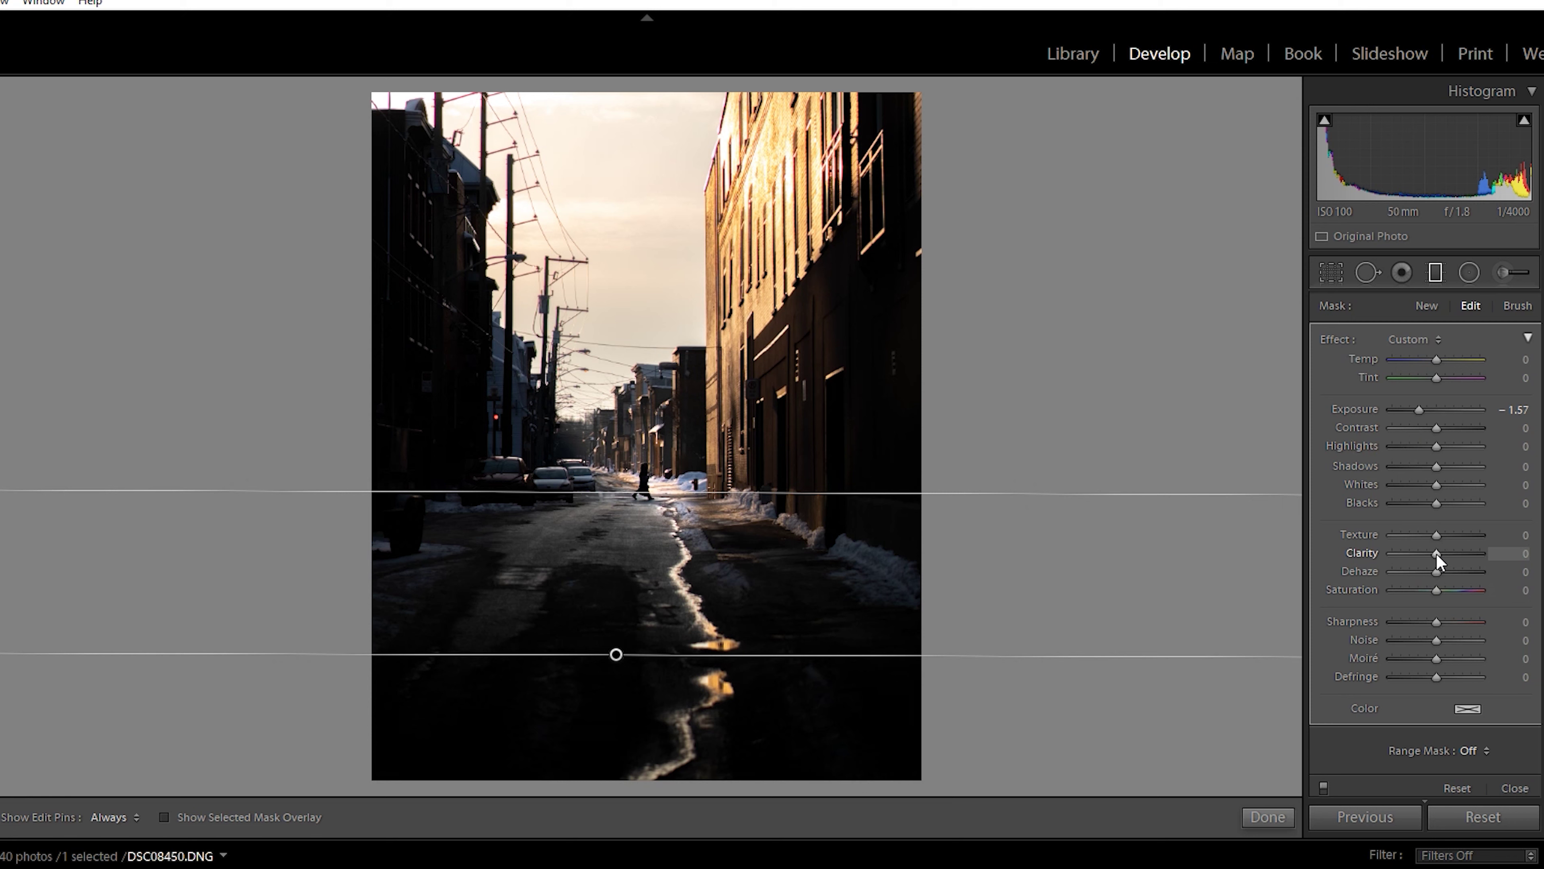
# - Settle the gradient at Clarity 67 and Exposure -1.83, discarding trial clarity and contrast changes
pyautogui.moveTo(1449, 553); pyautogui.dragTo(1463, 552)
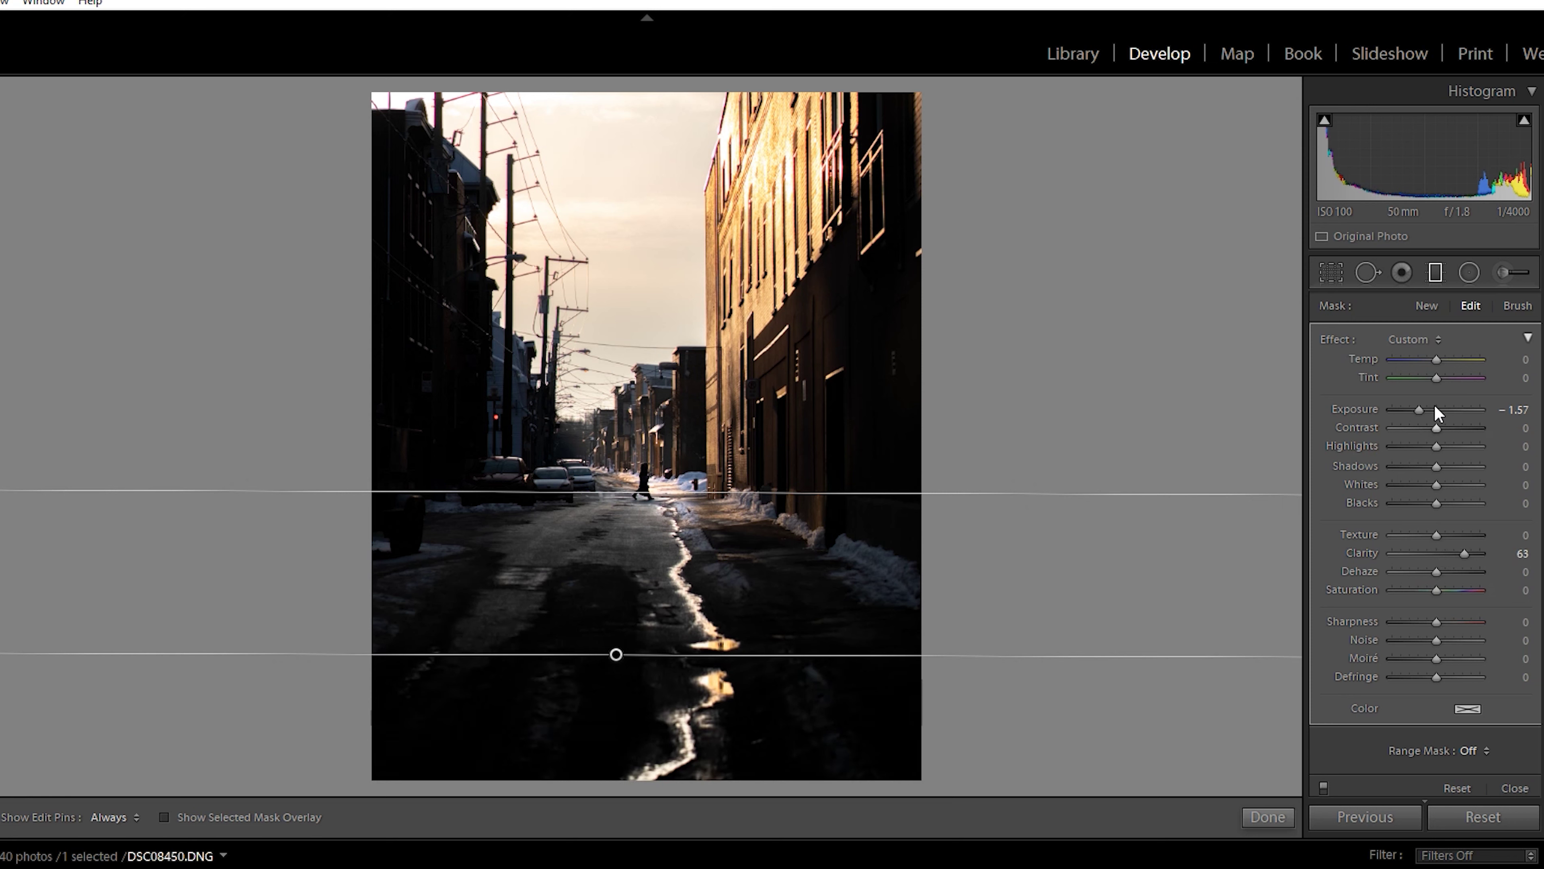
pyautogui.hotkey('ctrl', 'z')
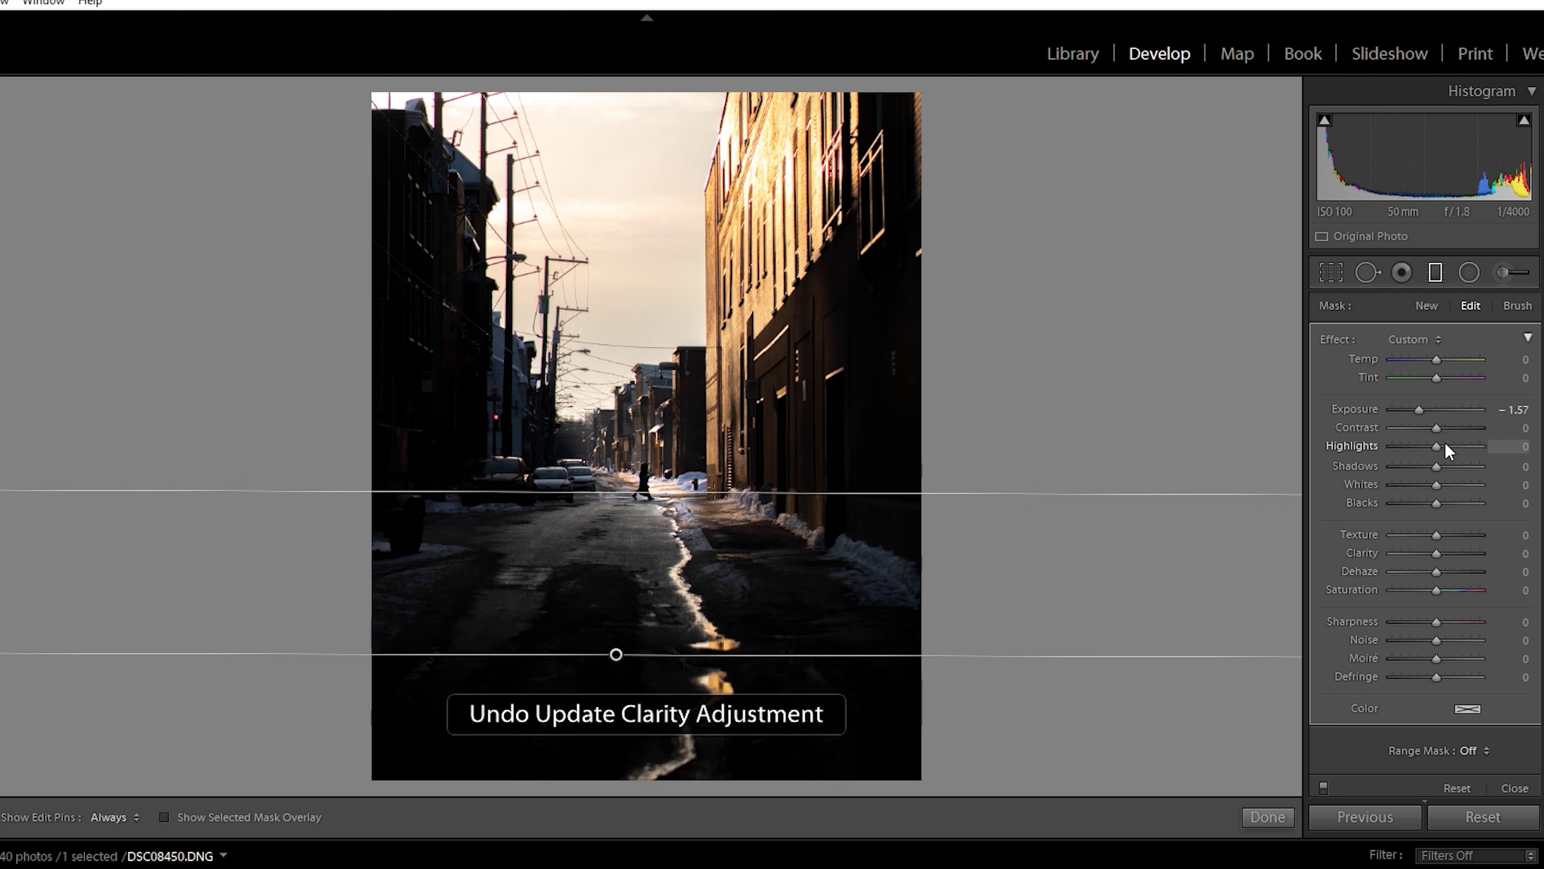
pyautogui.moveTo(1439, 424); pyautogui.dragTo(1502, 422)
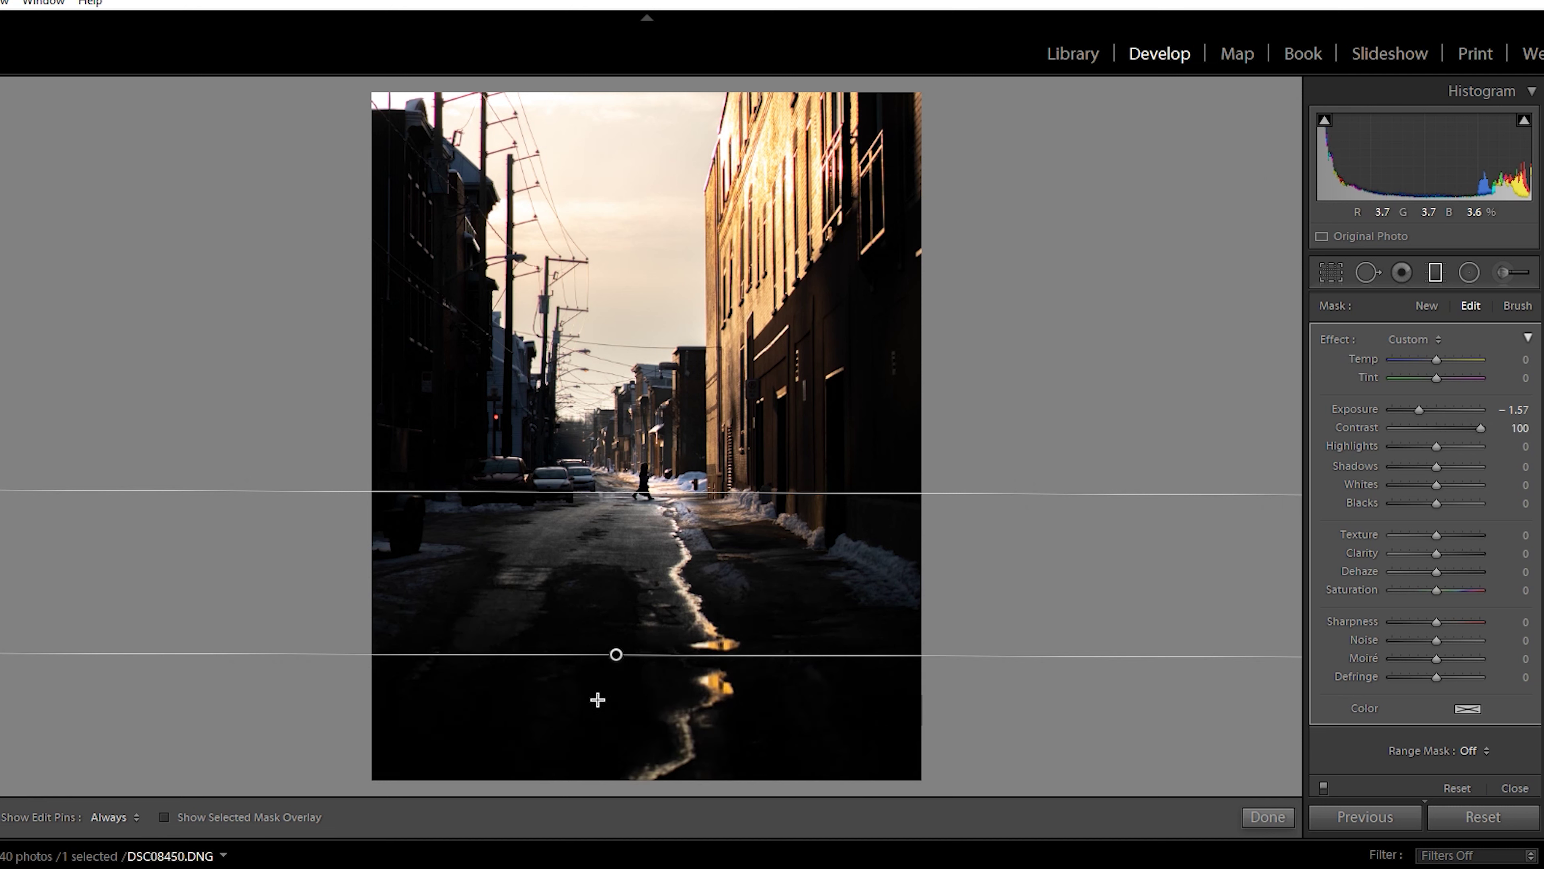
pyautogui.hotkey('ctrl', 'z')
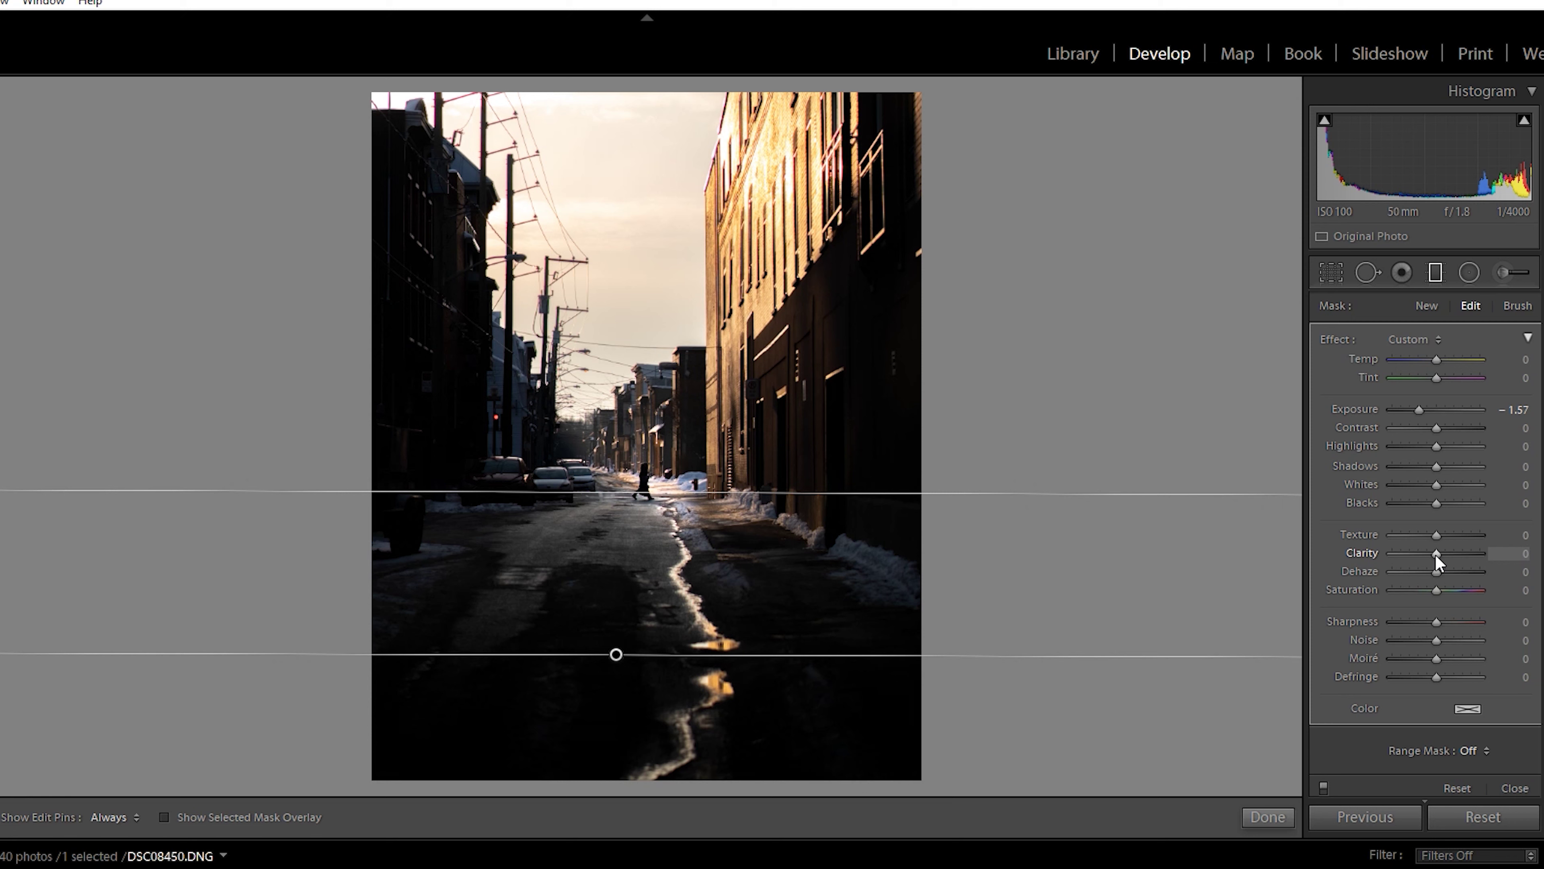
pyautogui.moveTo(1435, 553); pyautogui.dragTo(1469, 553)
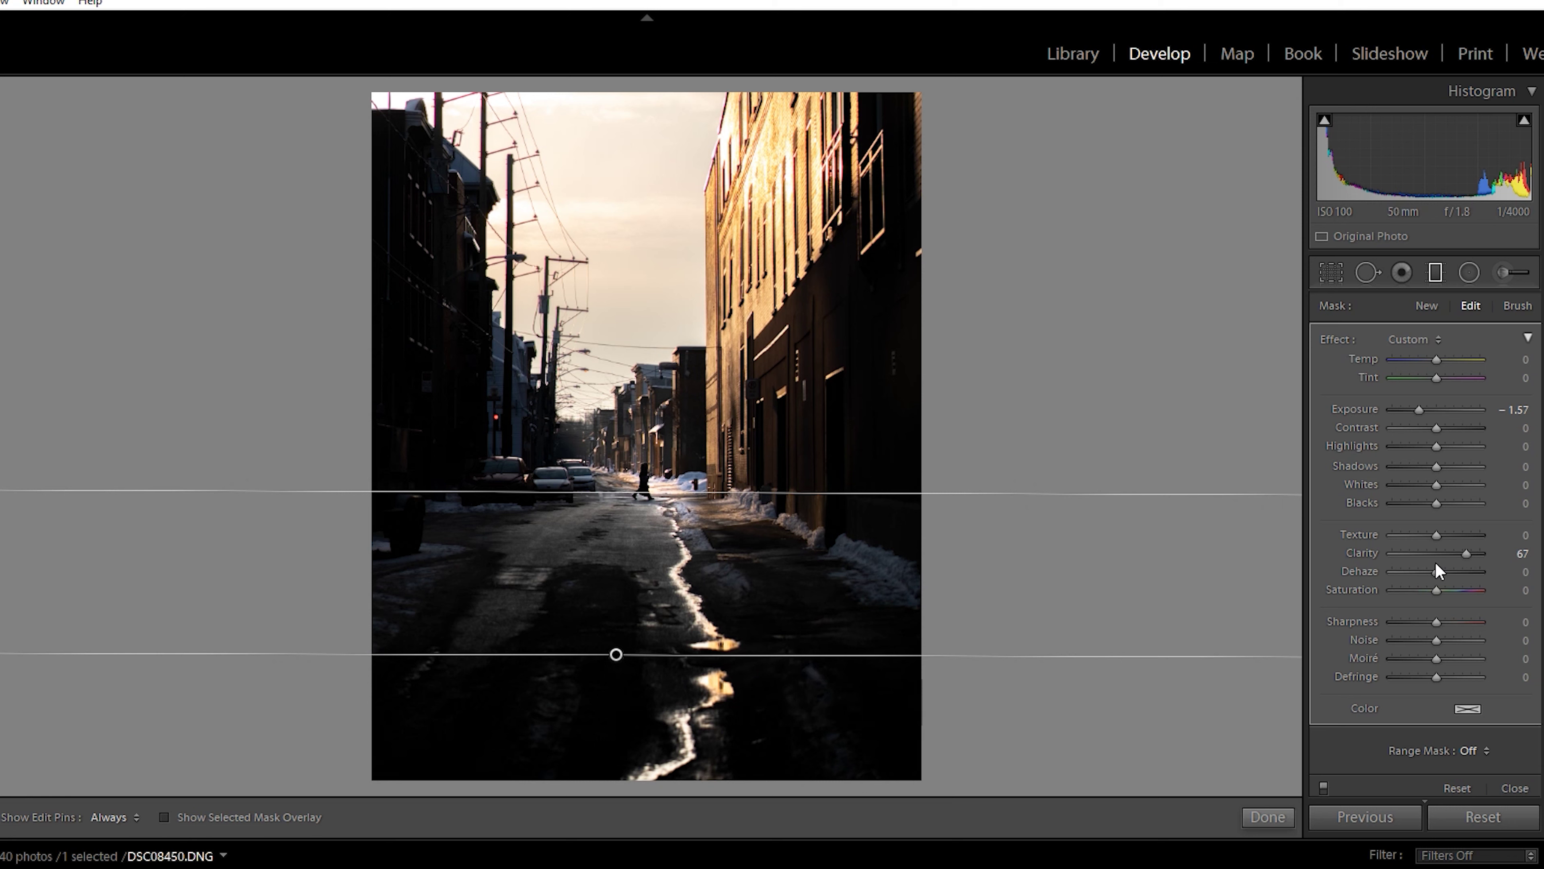
pyautogui.moveTo(1420, 407); pyautogui.dragTo(1416, 409)
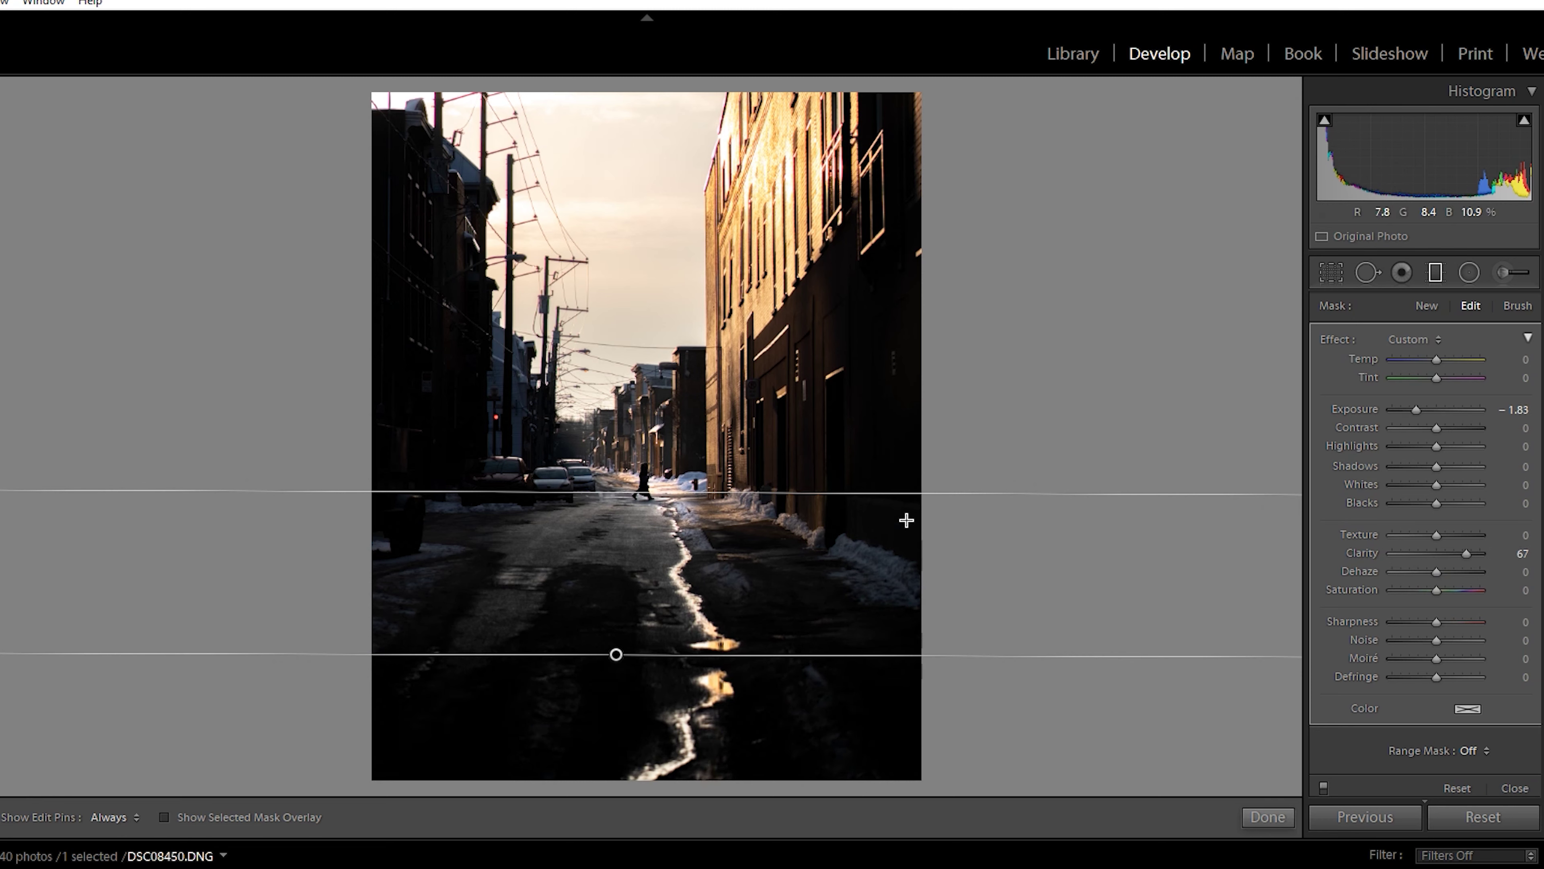
pyautogui.press('m')
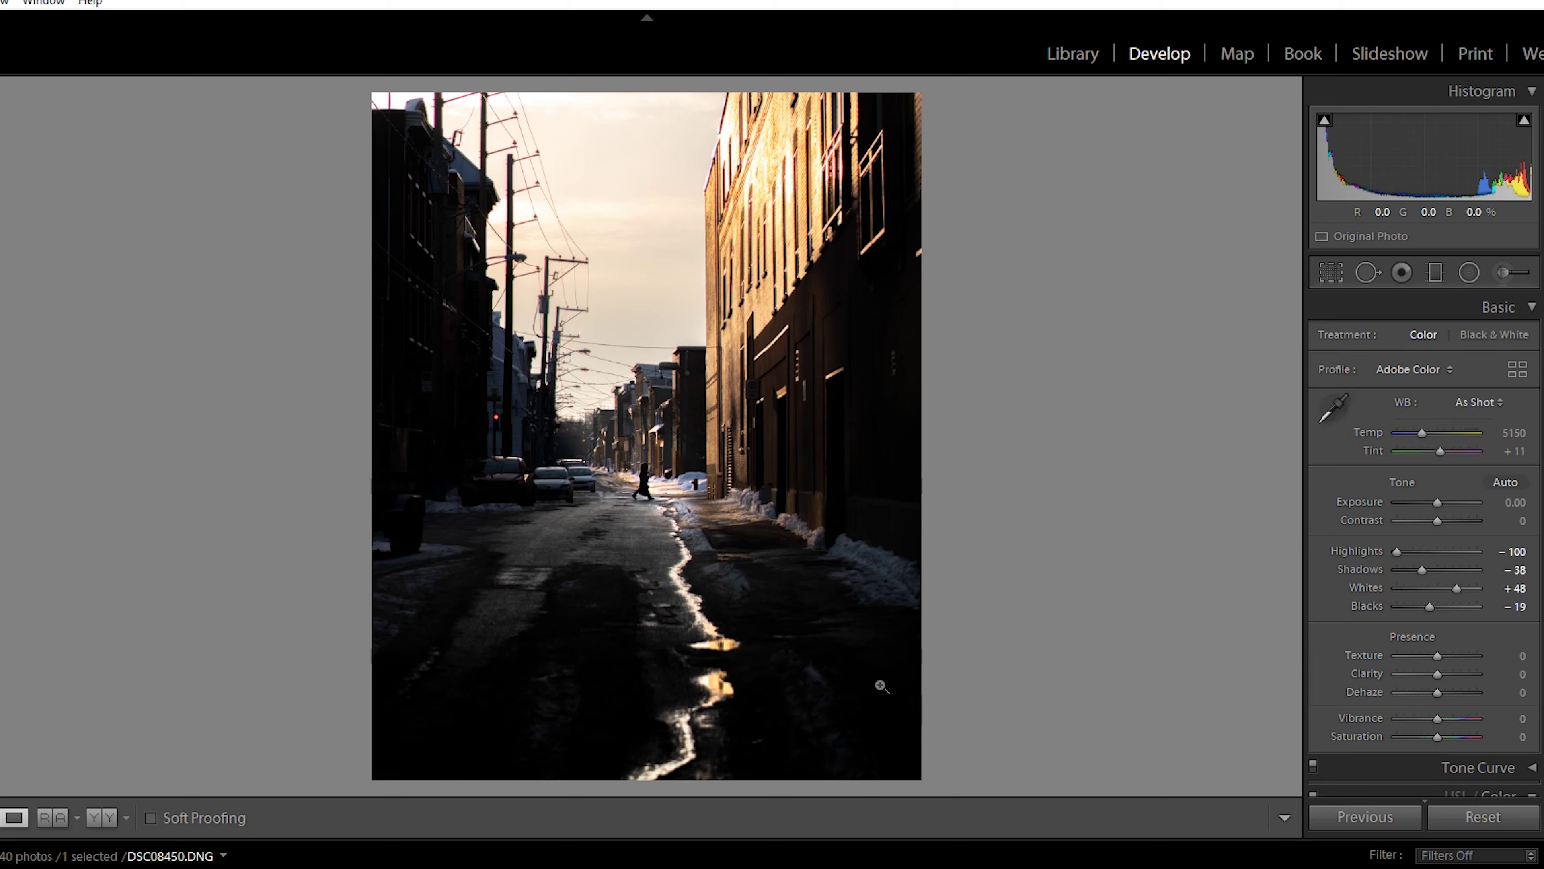
pyautogui.click(100, 817)
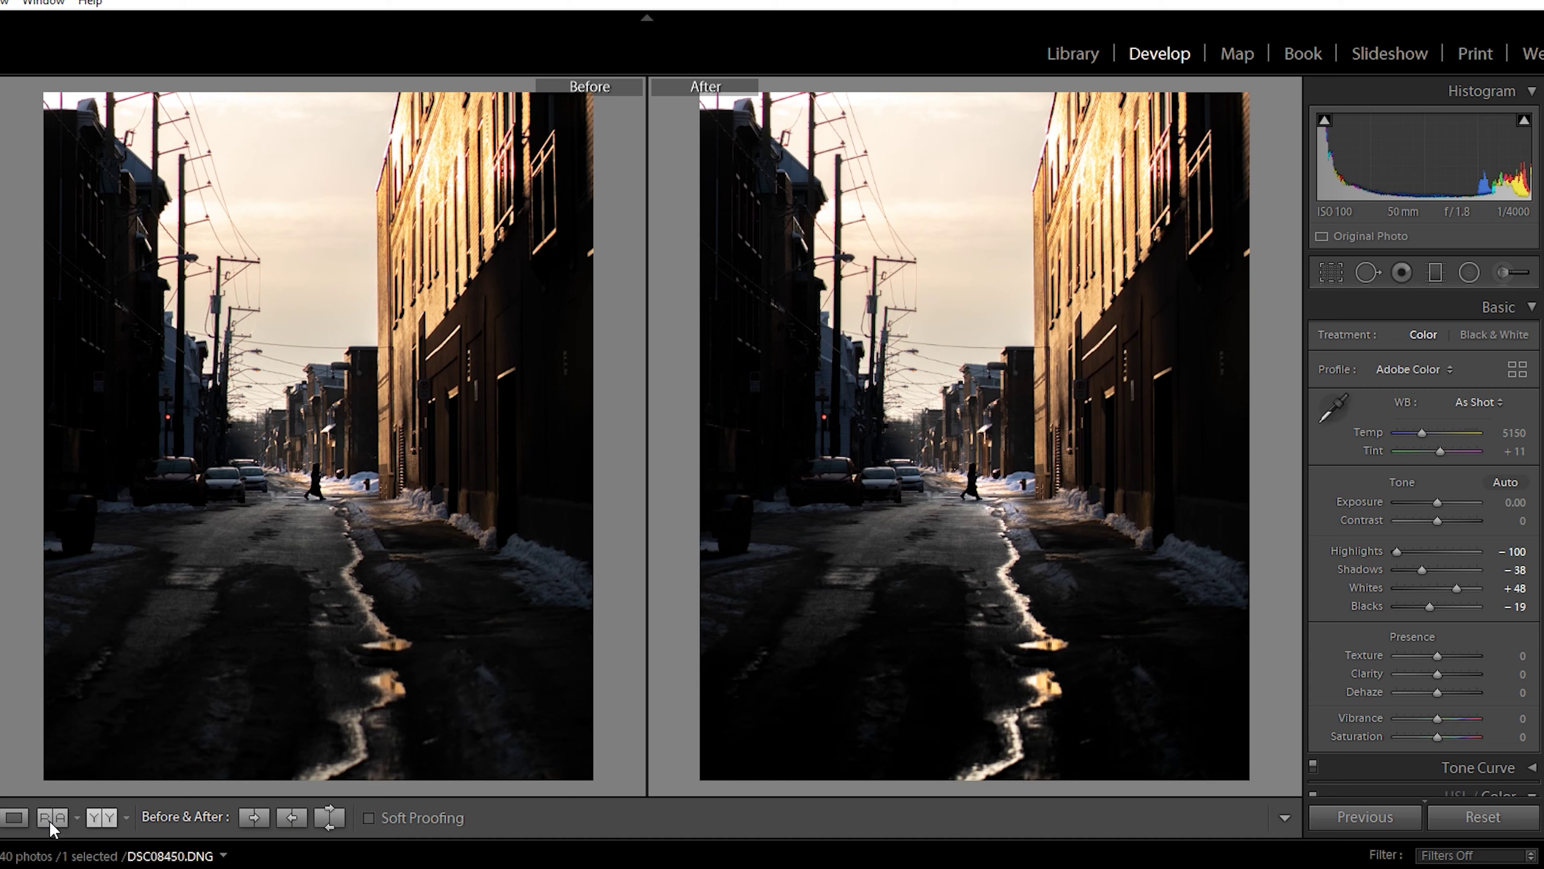
pyautogui.press('y')
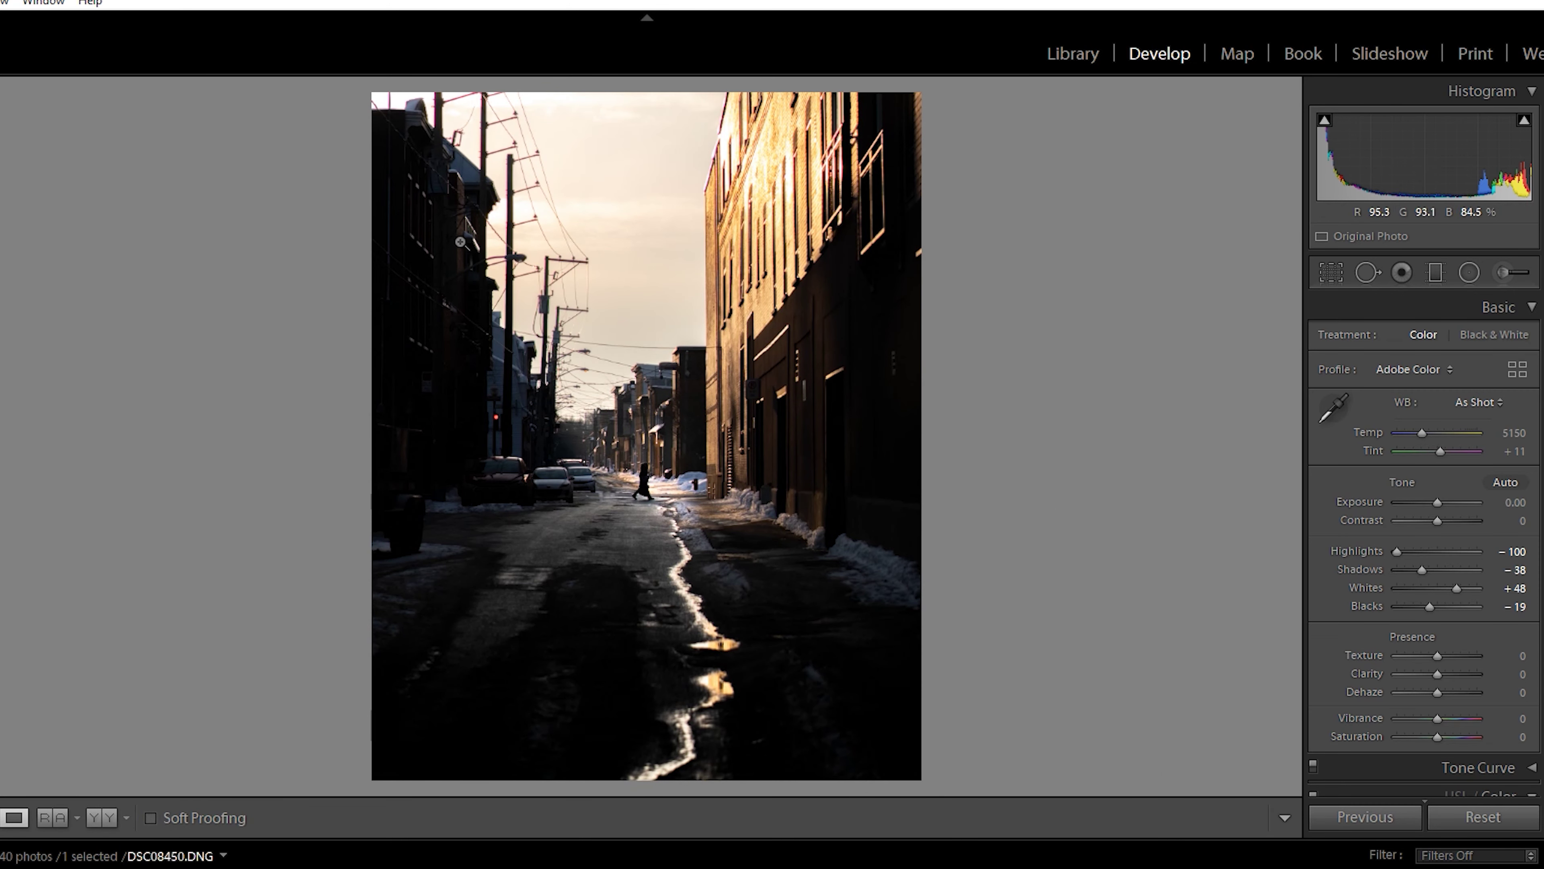
# - Zoom to 1:1 and pan along the power lines and poles to inspect the fringing
pyautogui.click(517, 213)
pyautogui.moveTo(654, 359); pyautogui.dragTo(720, 465)
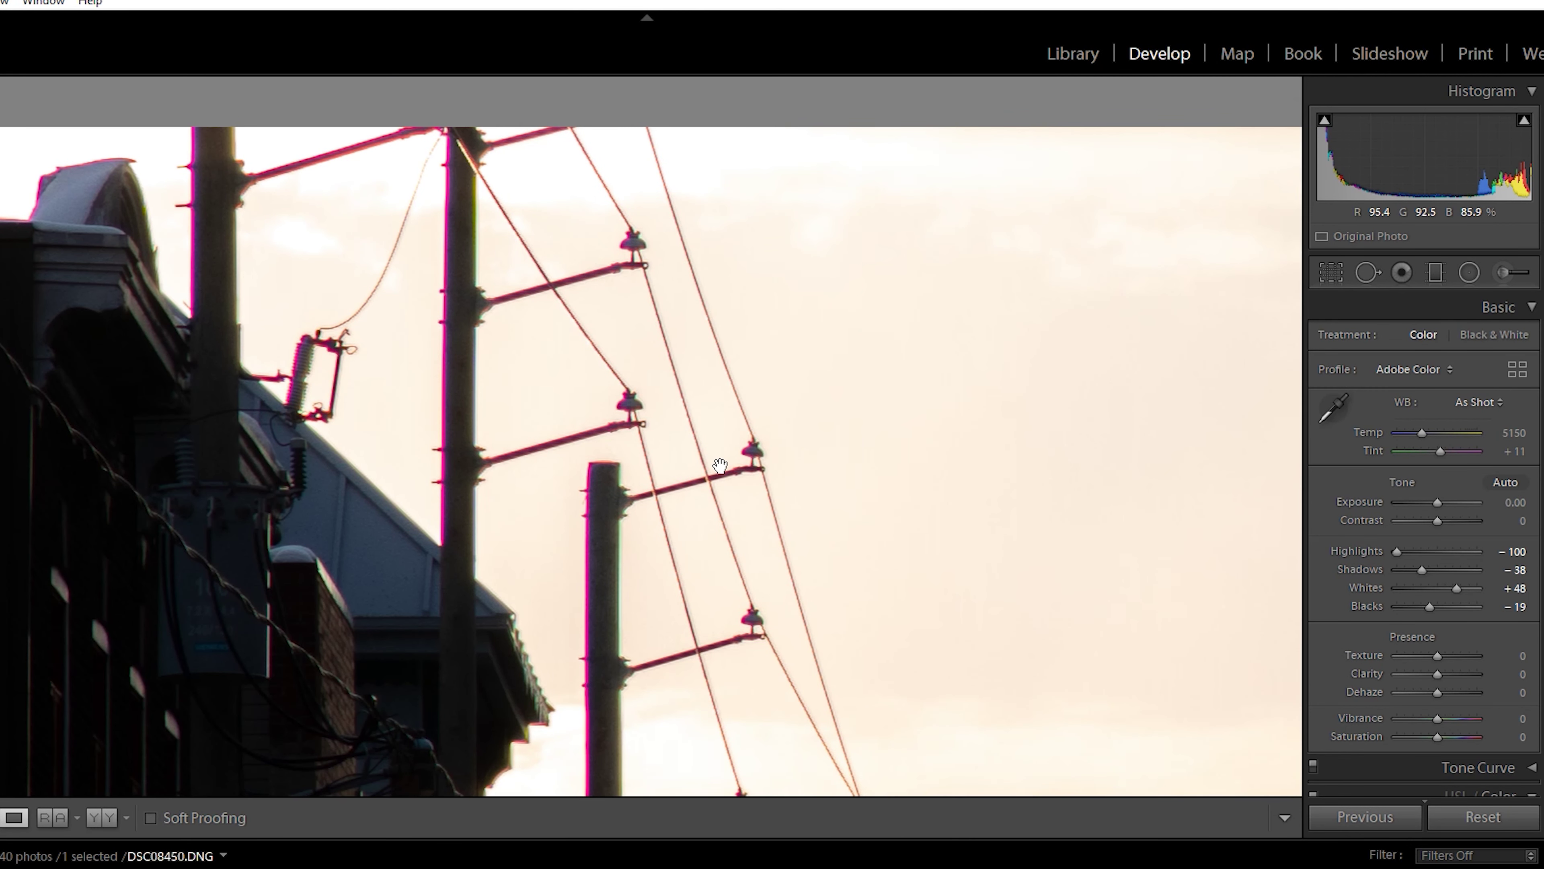
pyautogui.moveTo(727, 610); pyautogui.dragTo(729, 288)
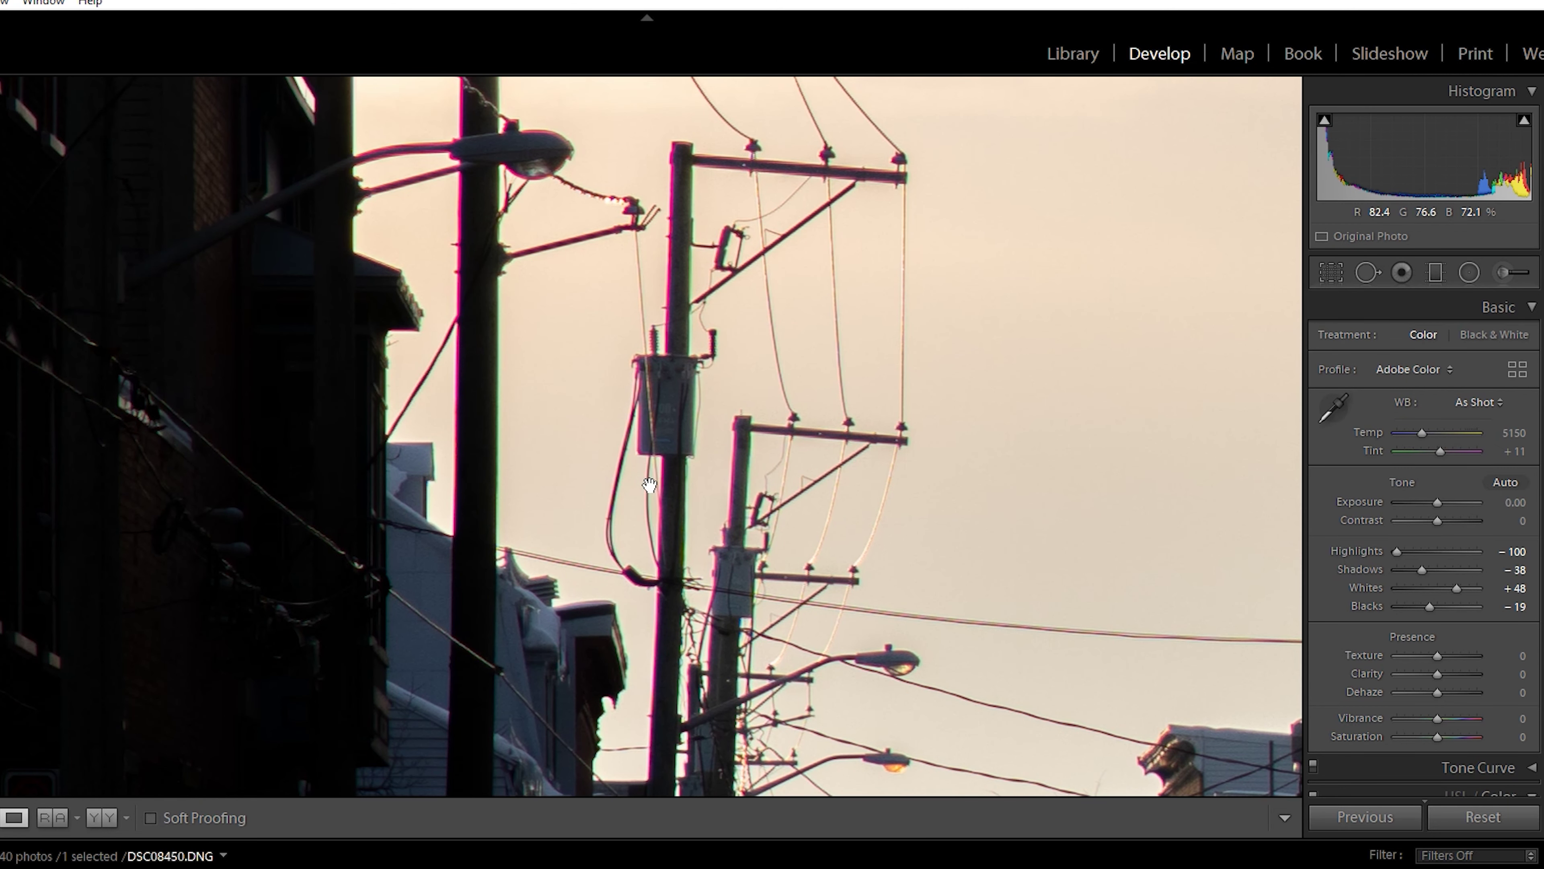
pyautogui.moveTo(649, 485); pyautogui.dragTo(692, 235)
pyautogui.click(664, 339)
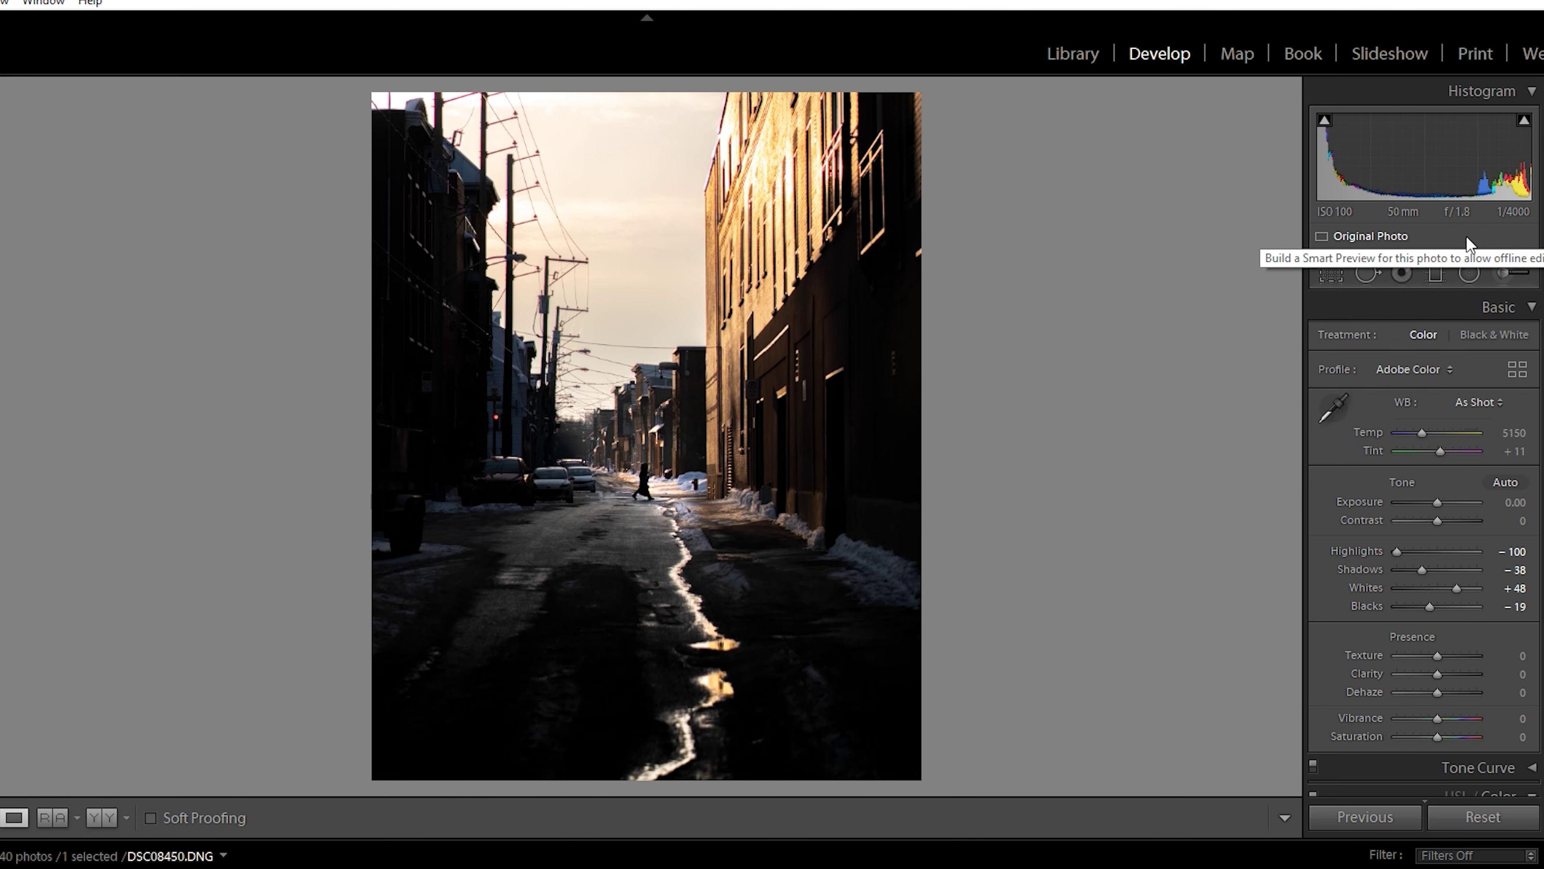
pyautogui.click(533, 215)
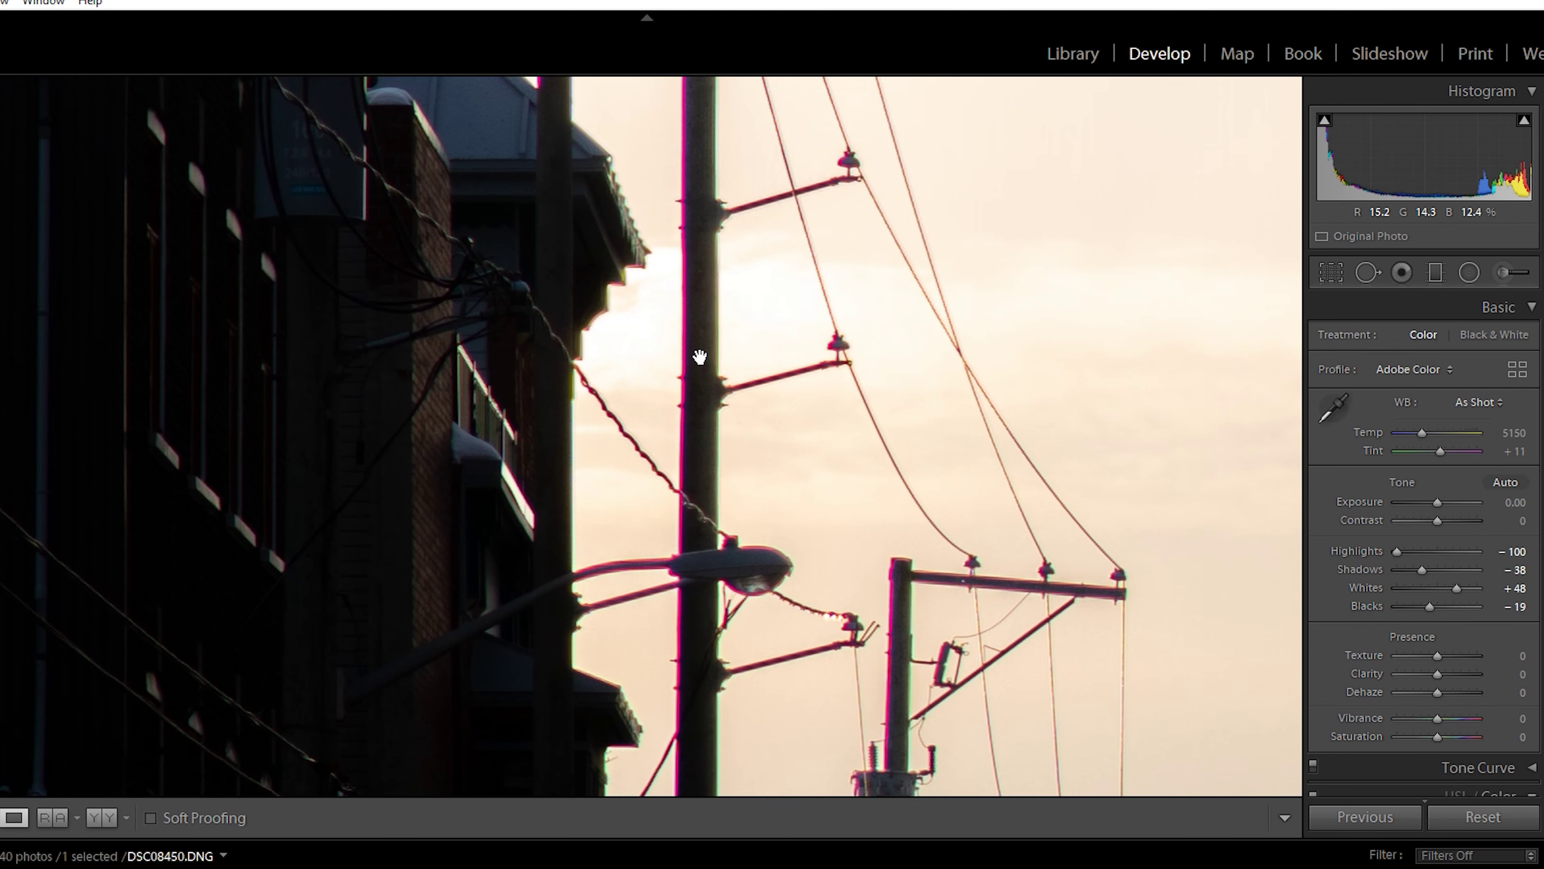
pyautogui.moveTo(789, 414); pyautogui.dragTo(676, 293)
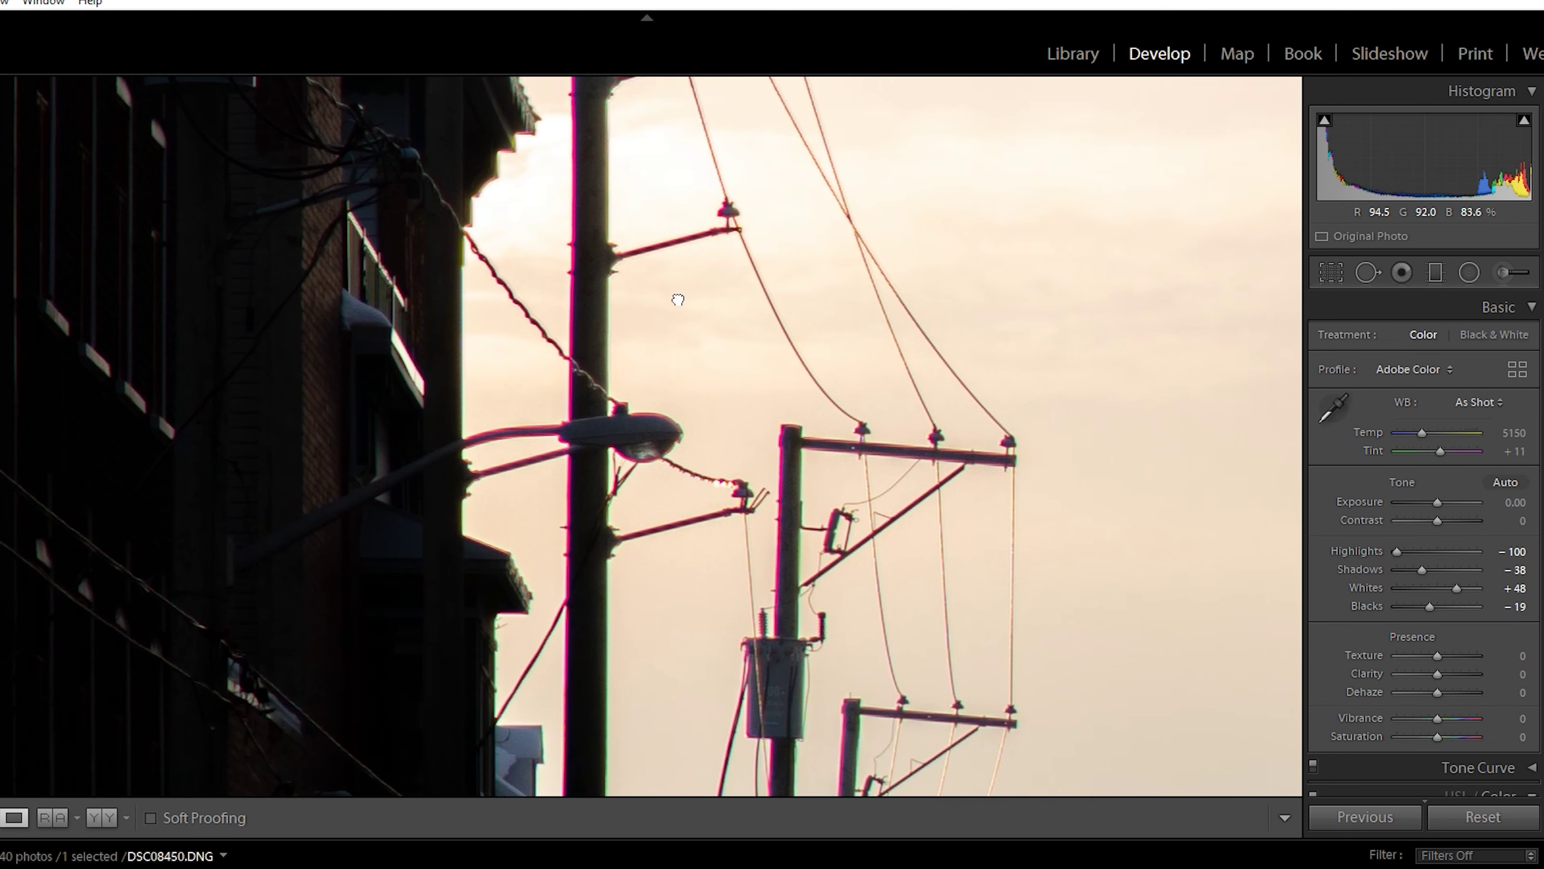
pyautogui.click(827, 482)
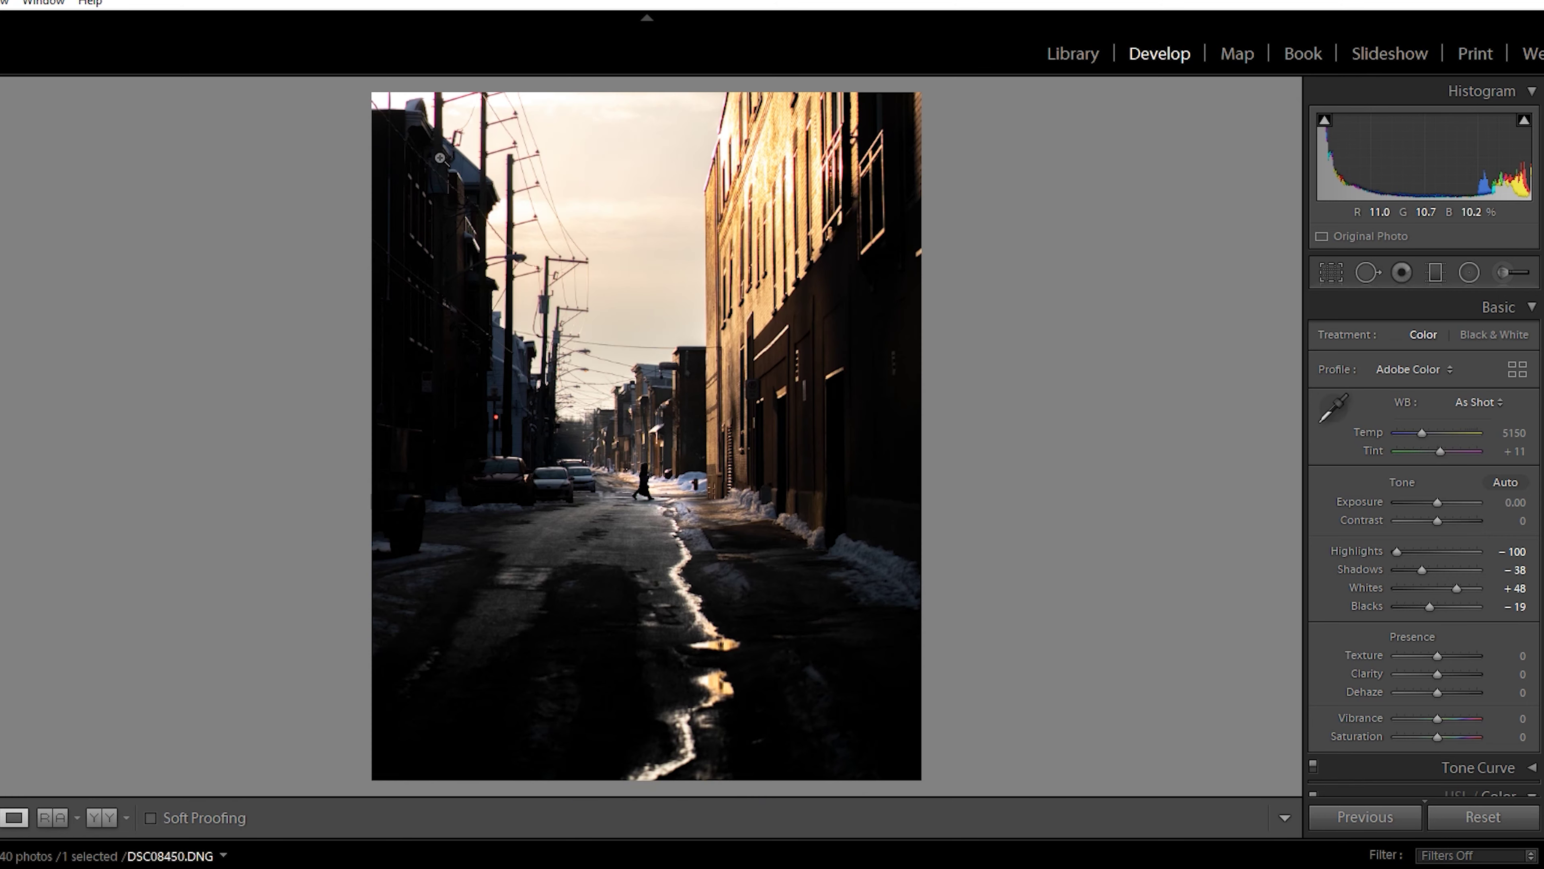
# - Inspect the sunlit building, wires and streetlight close up, then scroll down to HSL/Color
pyautogui.click(845, 163)
pyautogui.moveTo(389, 255); pyautogui.dragTo(464, 261)
pyautogui.moveTo(170, 390); pyautogui.dragTo(464, 470)
pyautogui.click(464, 470)
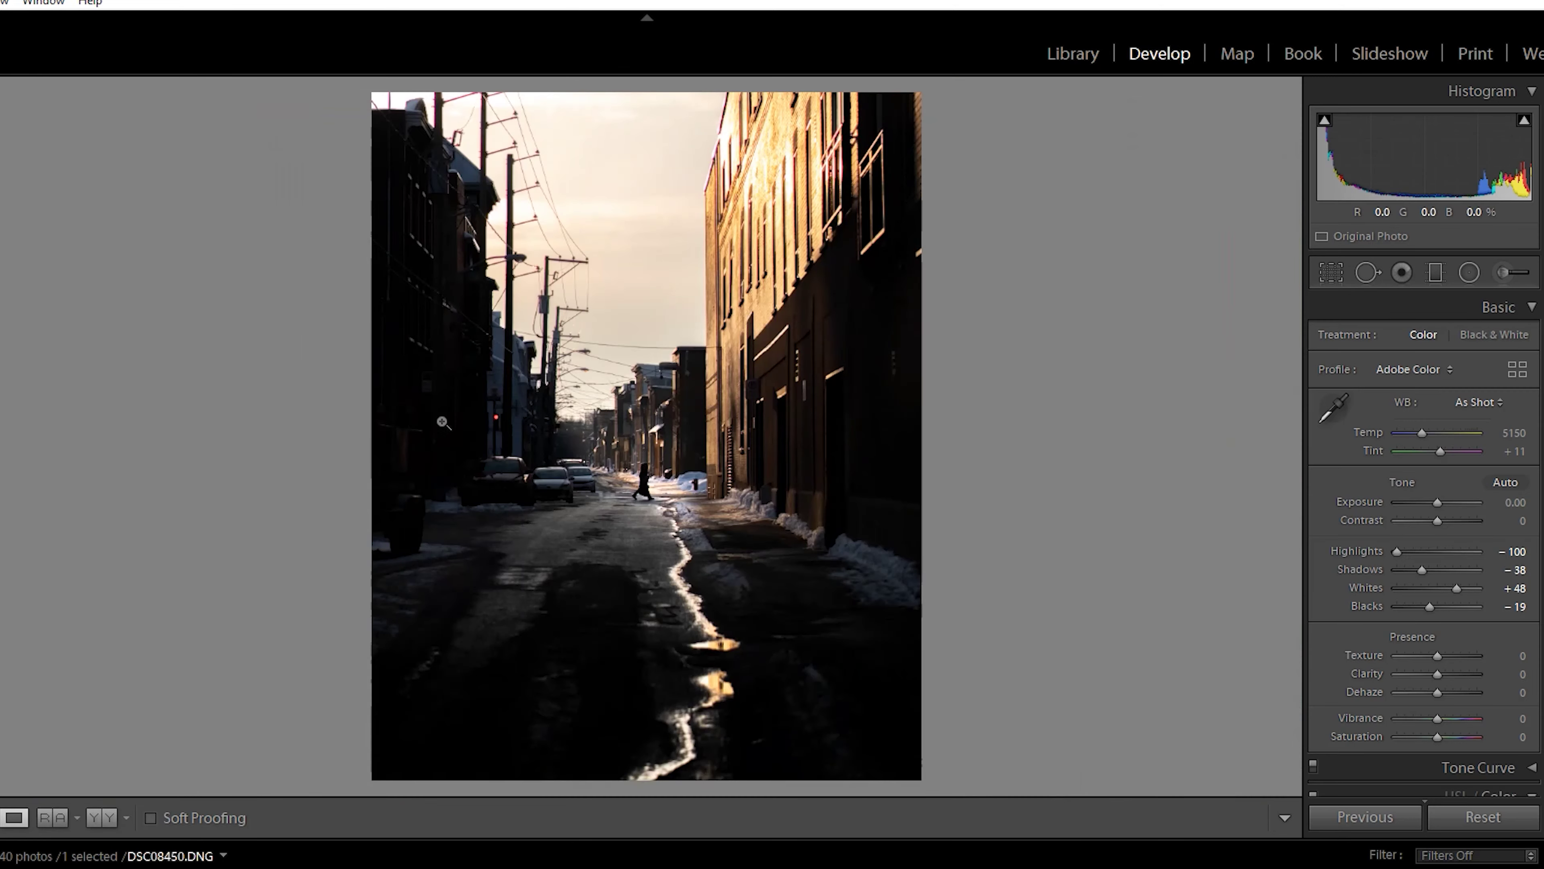
pyautogui.click(561, 271)
pyautogui.moveTo(561, 272); pyautogui.dragTo(566, 261)
pyautogui.click(565, 261)
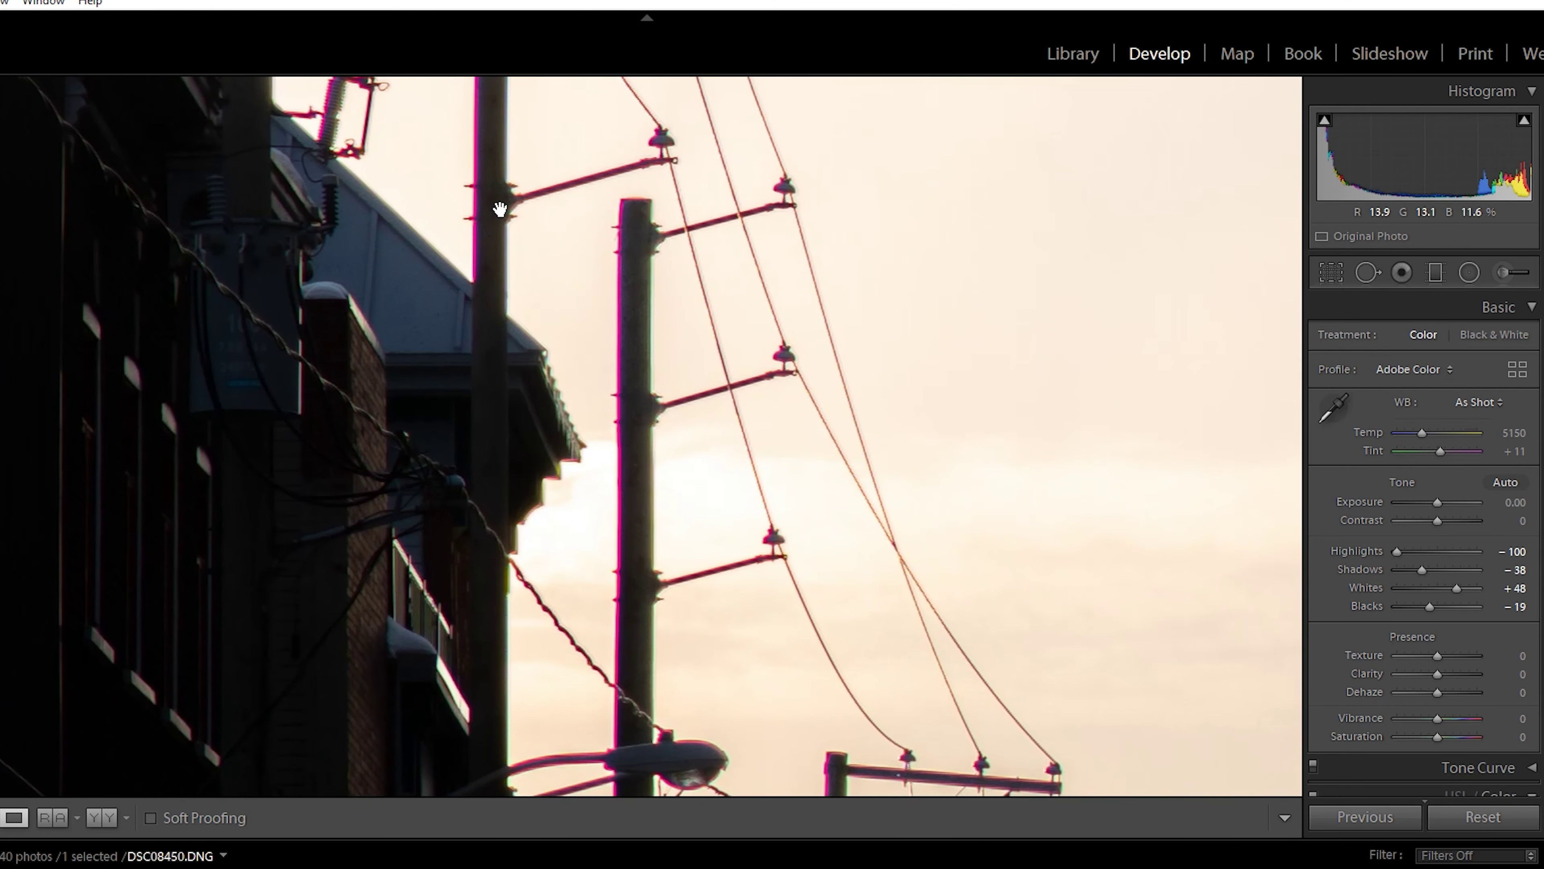
pyautogui.click(803, 510)
pyautogui.moveTo(803, 510); pyautogui.dragTo(556, 325)
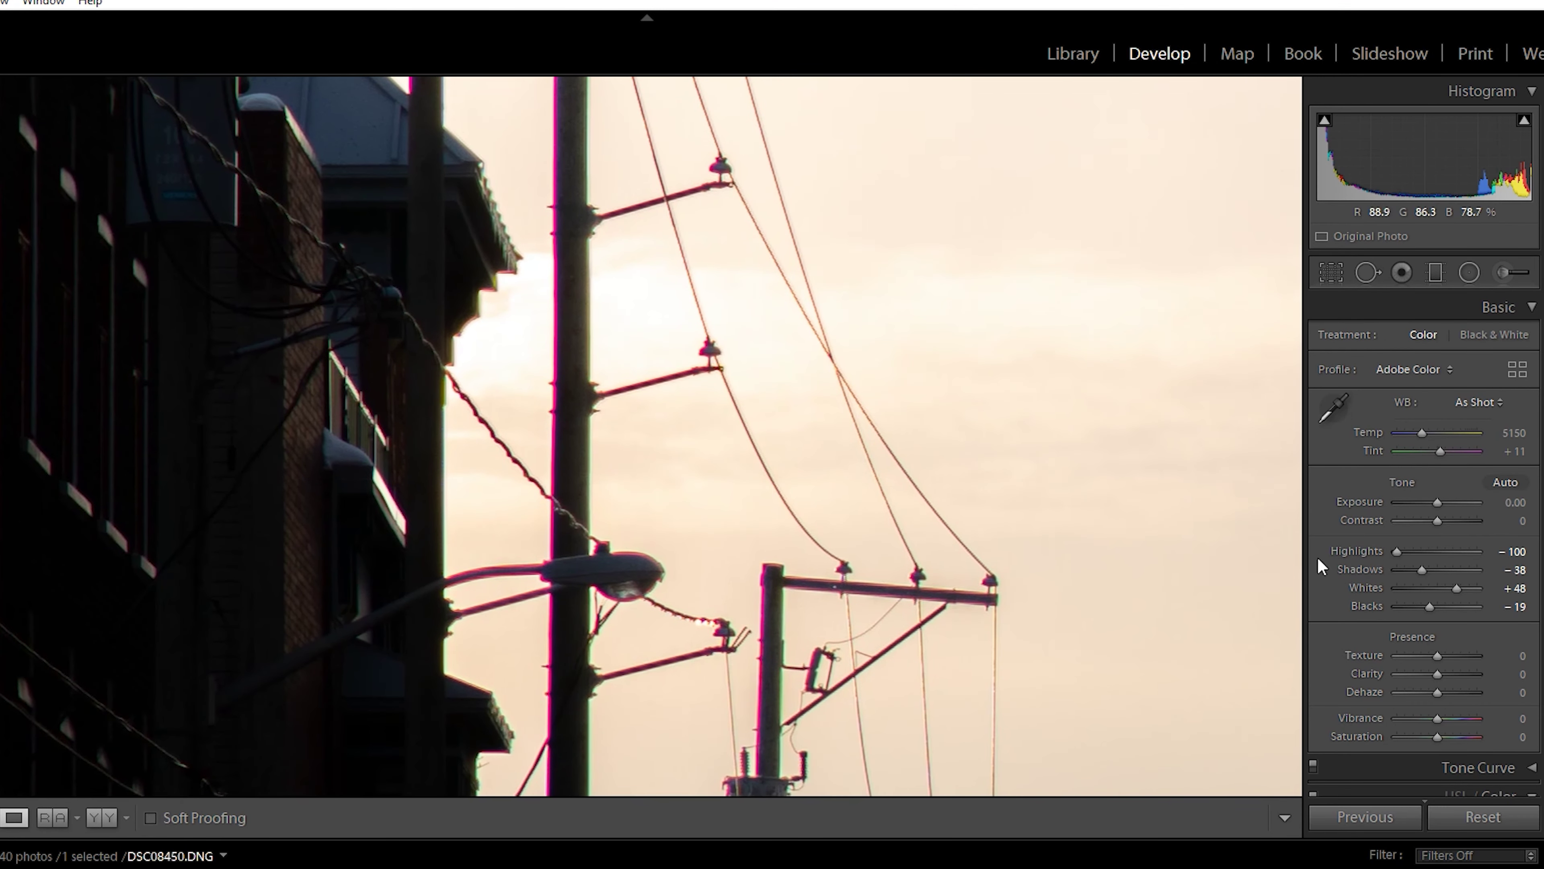
pyautogui.scroll(-10, 1355, 640)
pyautogui.click(949, 403)
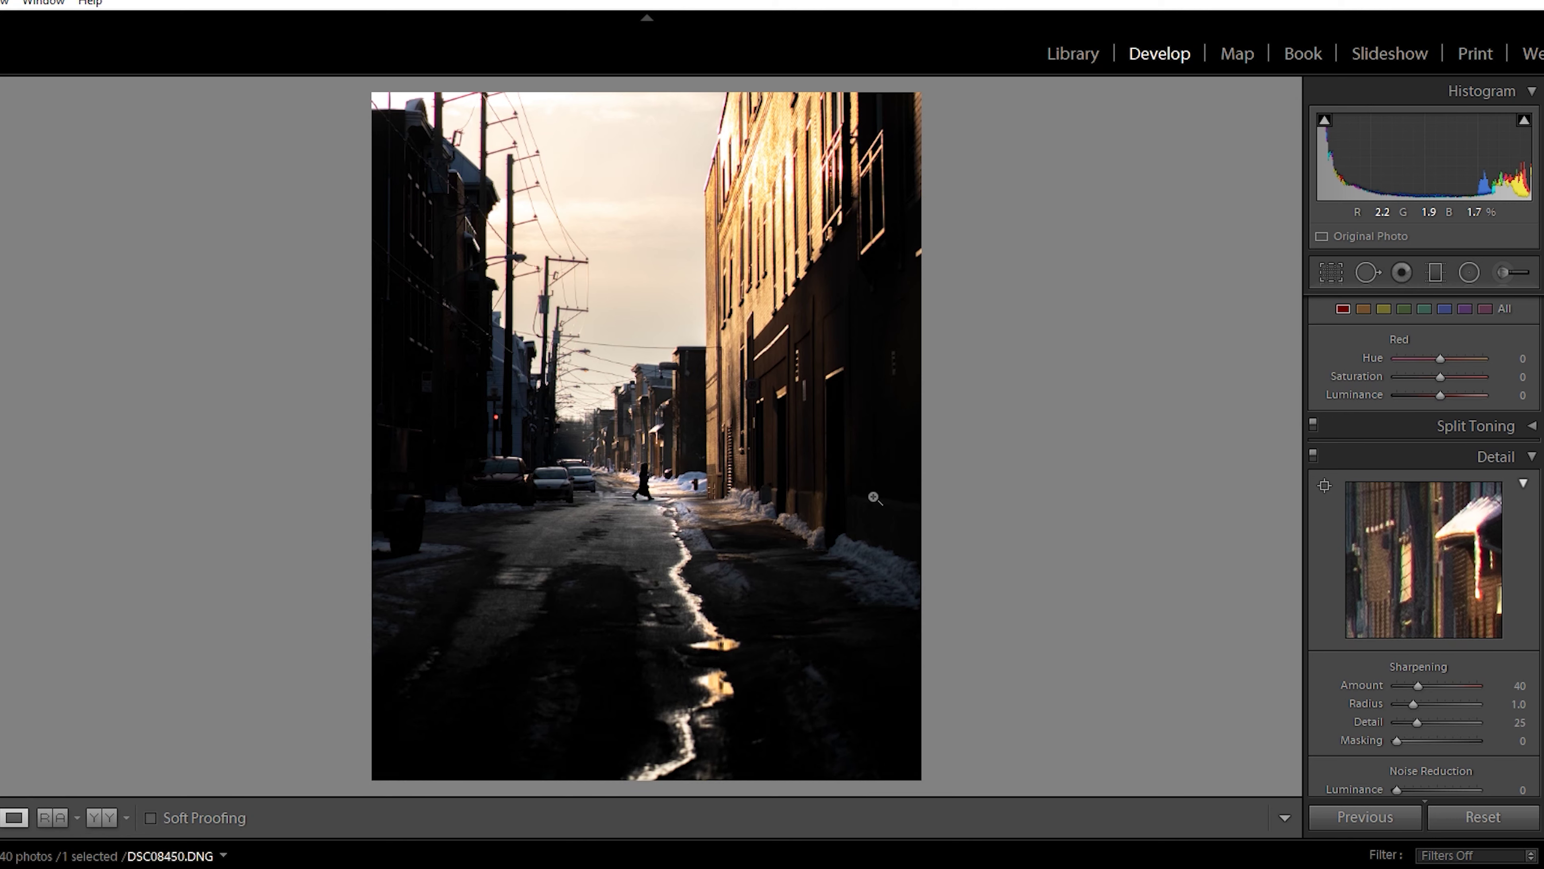
# - Set Purple, Magenta and Red saturation to -100, checking the power lines at 1:1
pyautogui.click(539, 222)
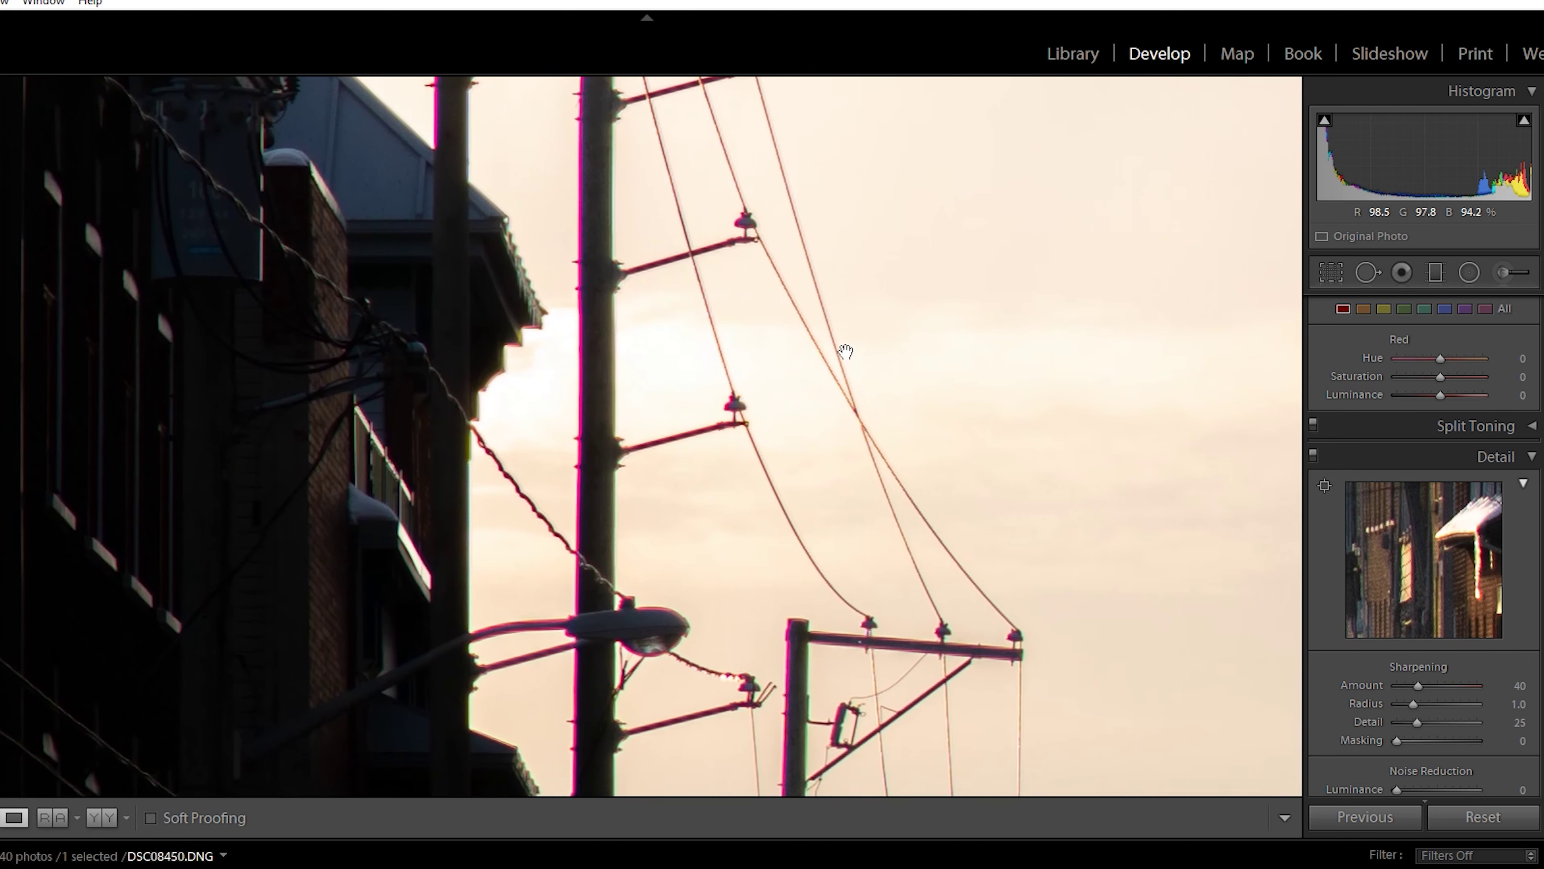
pyautogui.scroll(5, 1349, 521)
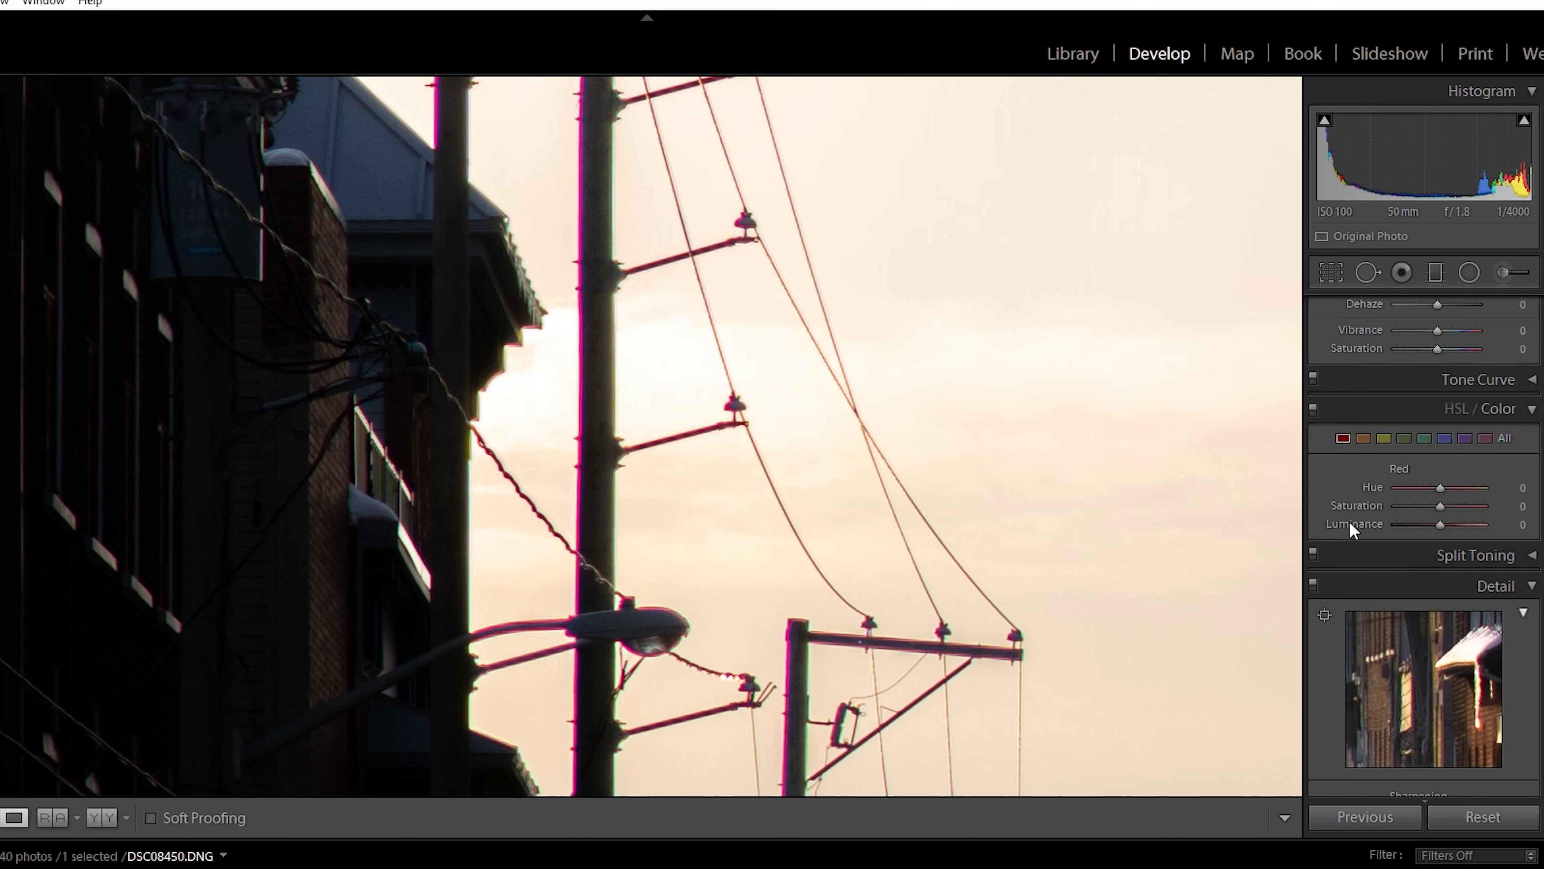
pyautogui.click(1465, 568)
pyautogui.moveTo(1440, 634); pyautogui.dragTo(1293, 638)
pyautogui.click(1485, 567)
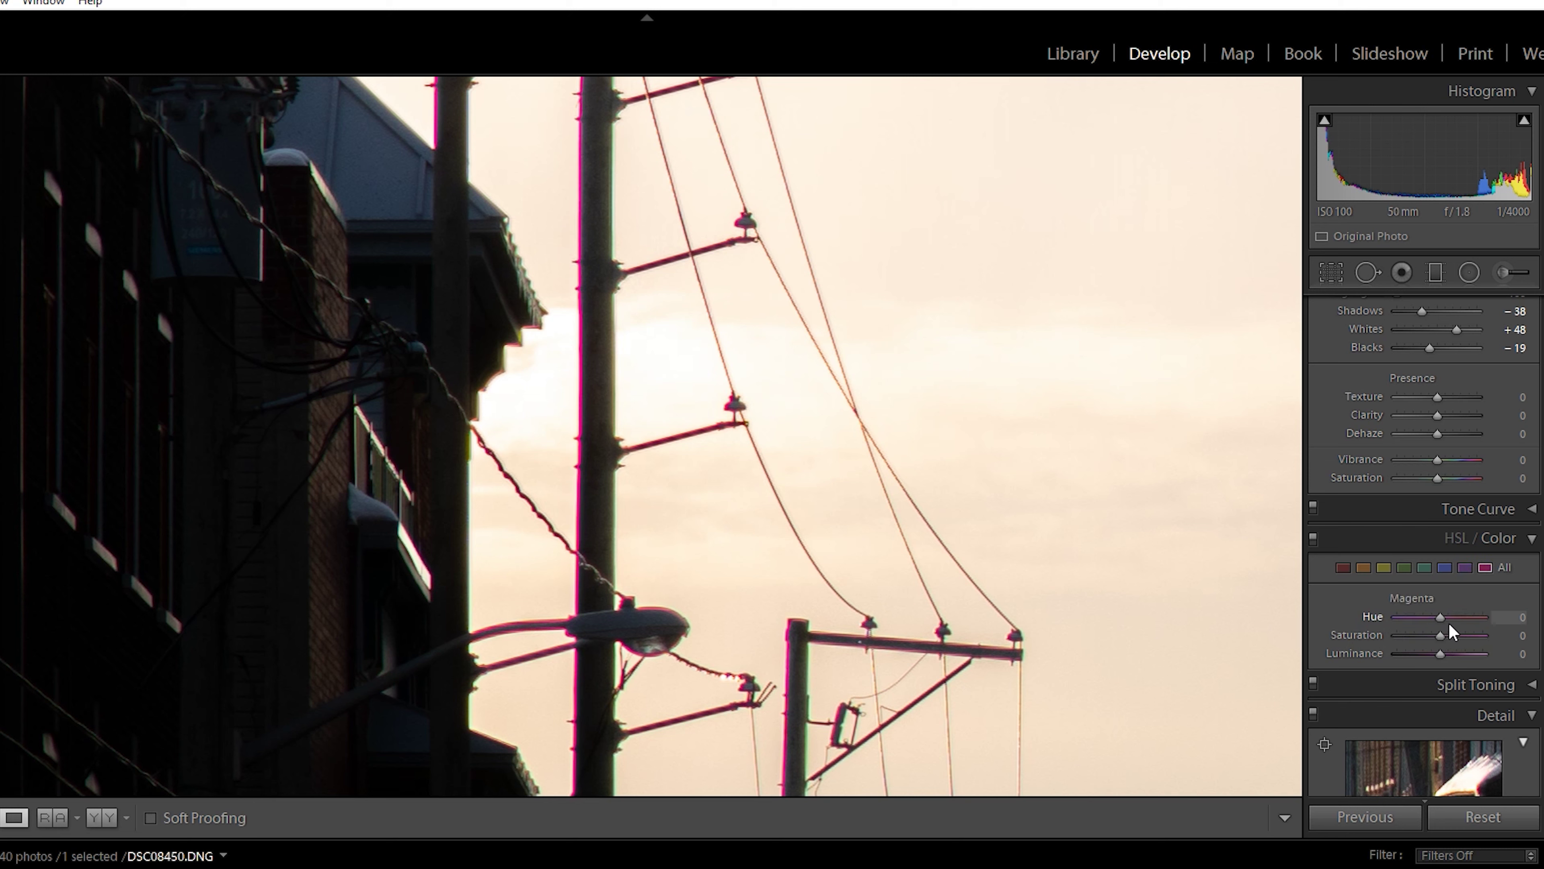
pyautogui.moveTo(1441, 638); pyautogui.dragTo(1315, 636)
pyautogui.click(1343, 567)
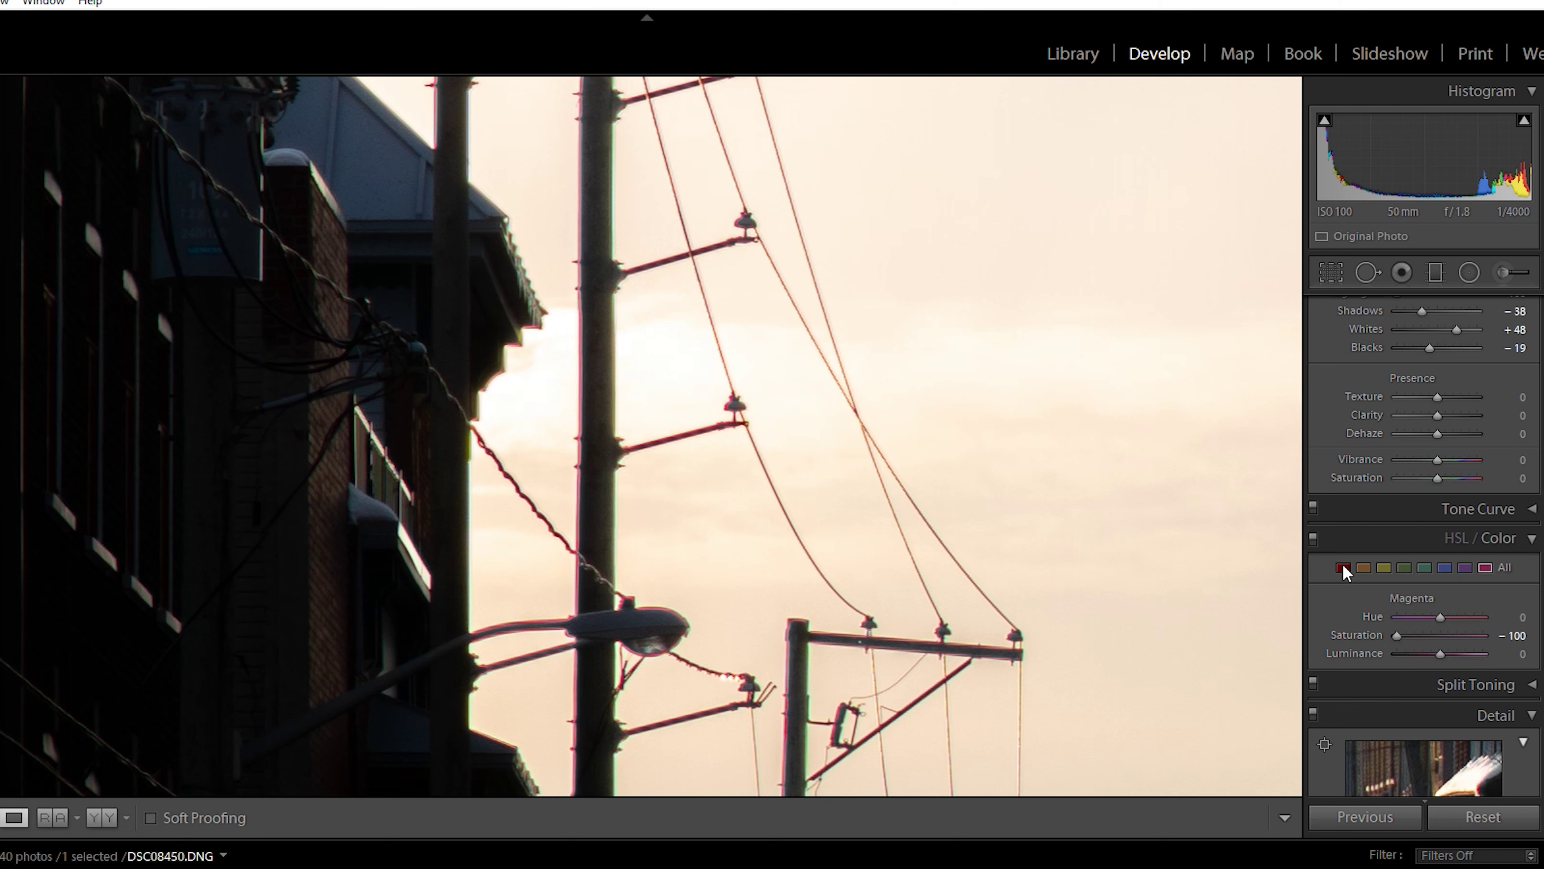
pyautogui.moveTo(1437, 635); pyautogui.dragTo(1329, 641)
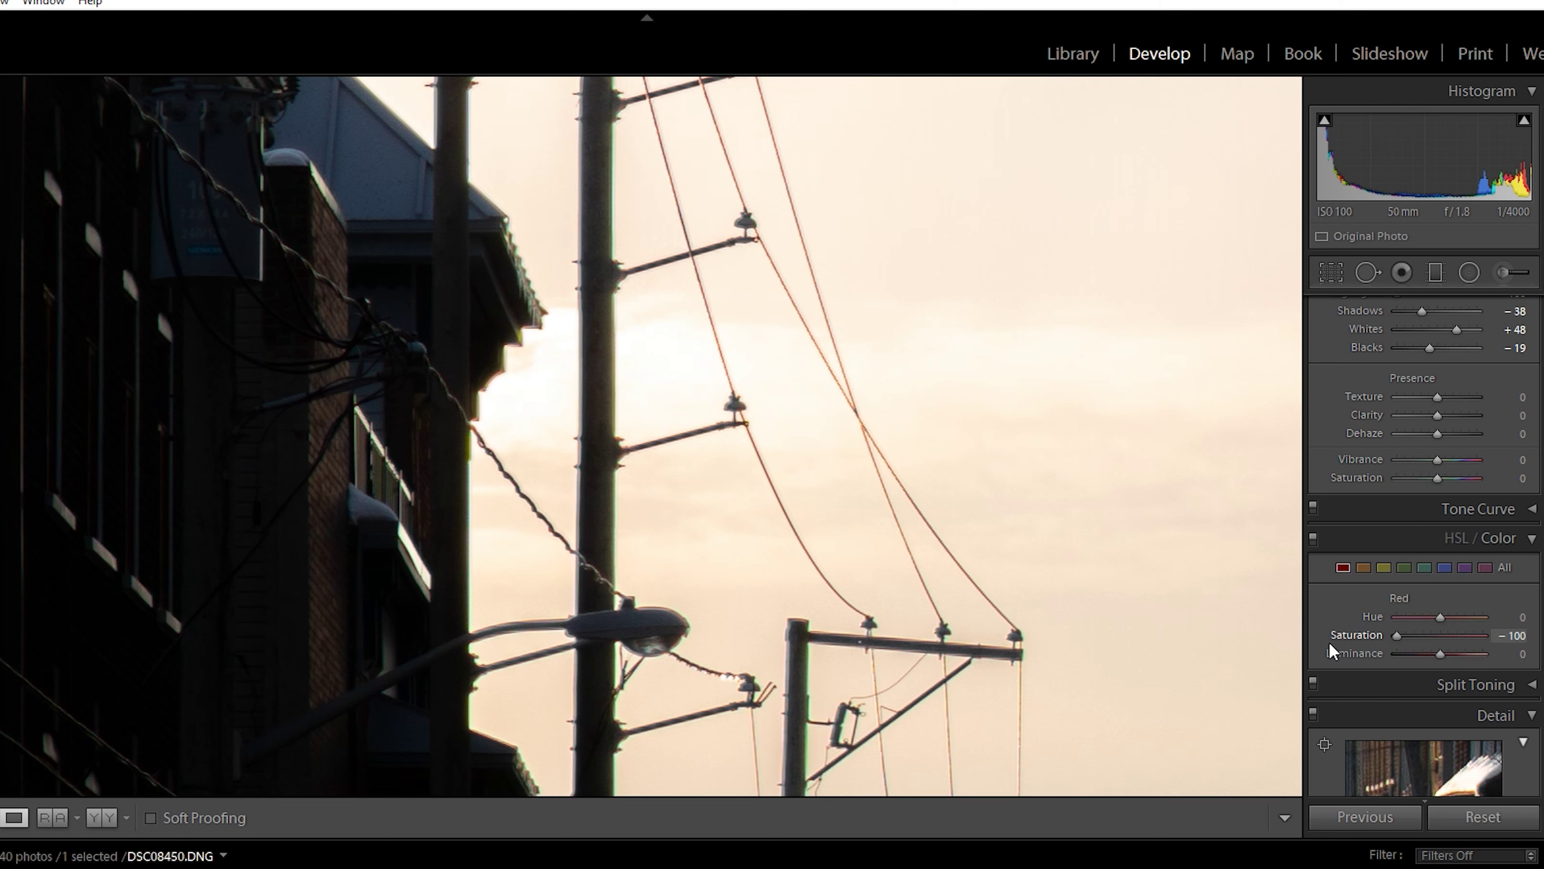
pyautogui.moveTo(673, 525); pyautogui.dragTo(717, 570)
pyautogui.click(607, 390)
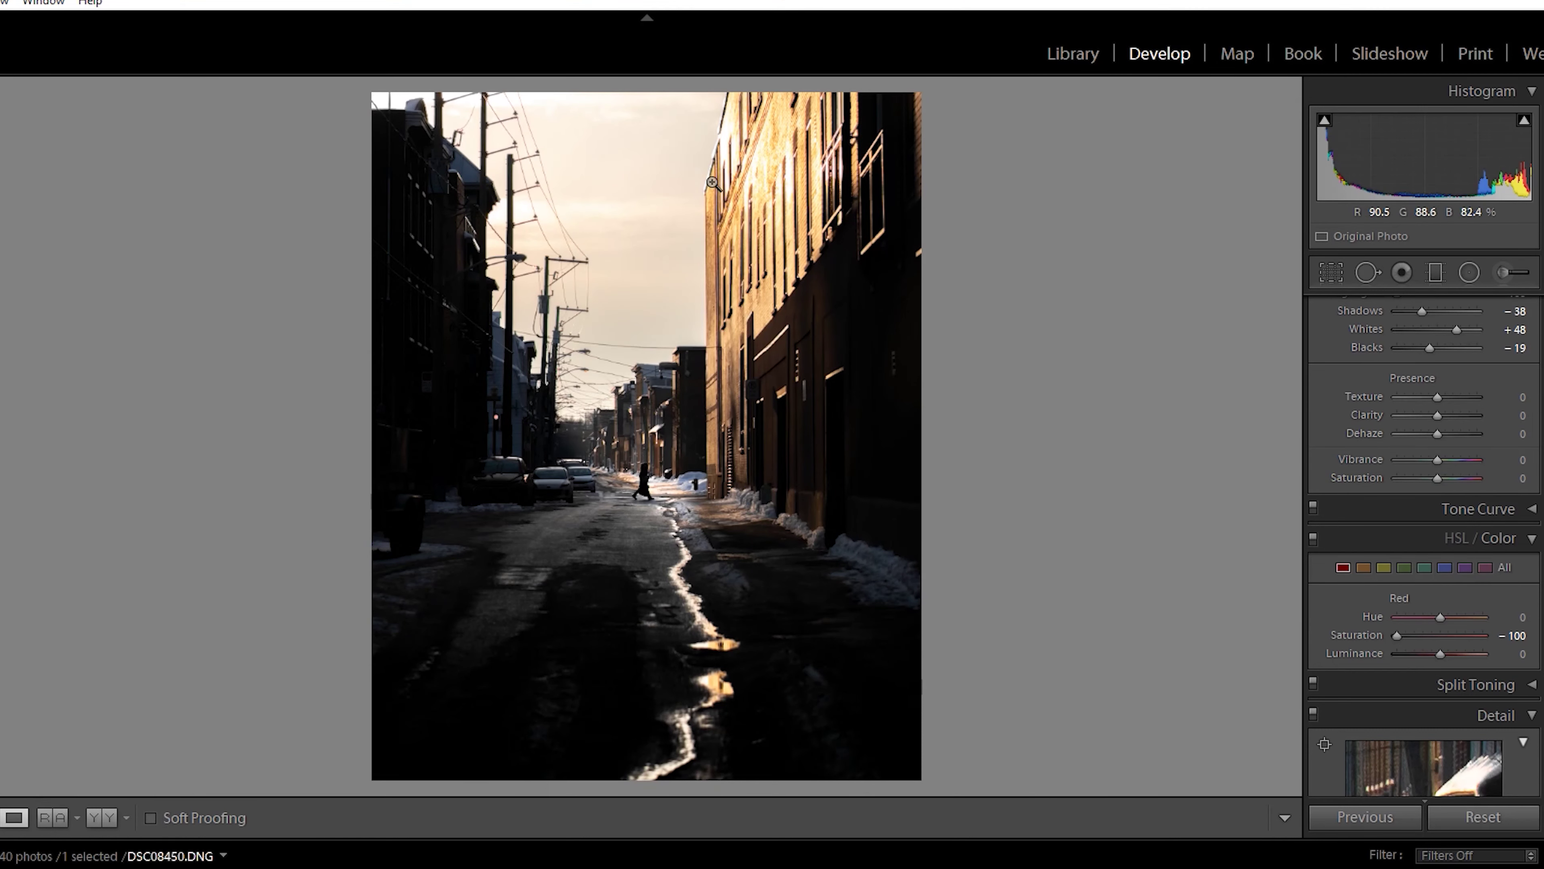
pyautogui.click(493, 423)
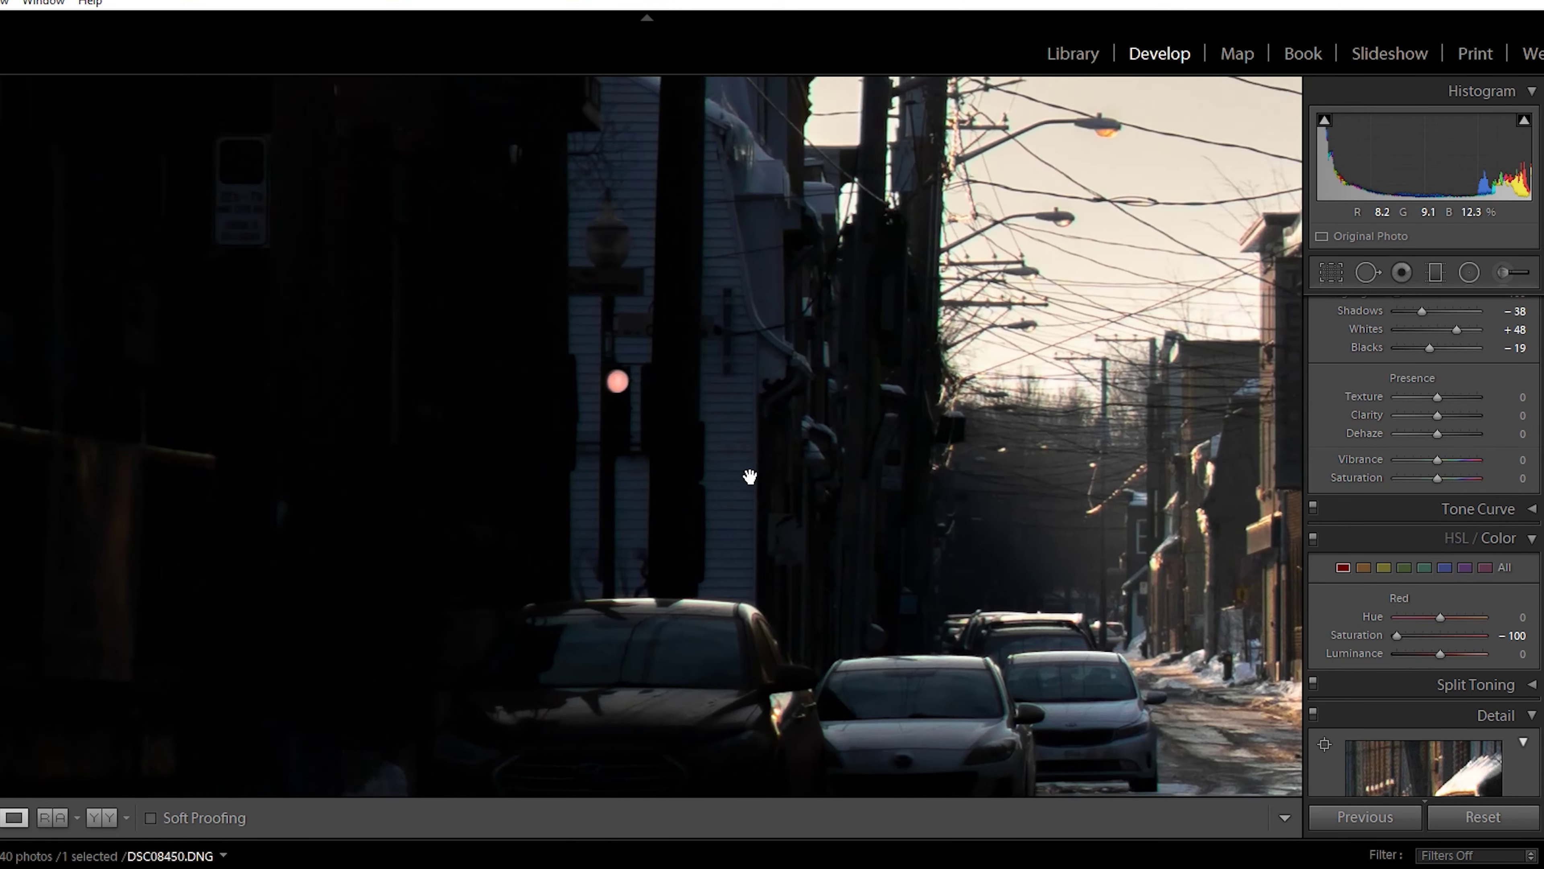
pyautogui.moveTo(1397, 635)
pyautogui.mouseDown()
pyautogui.moveTo(1467, 641)
pyautogui.moveTo(1396, 641)
pyautogui.mouseUp()
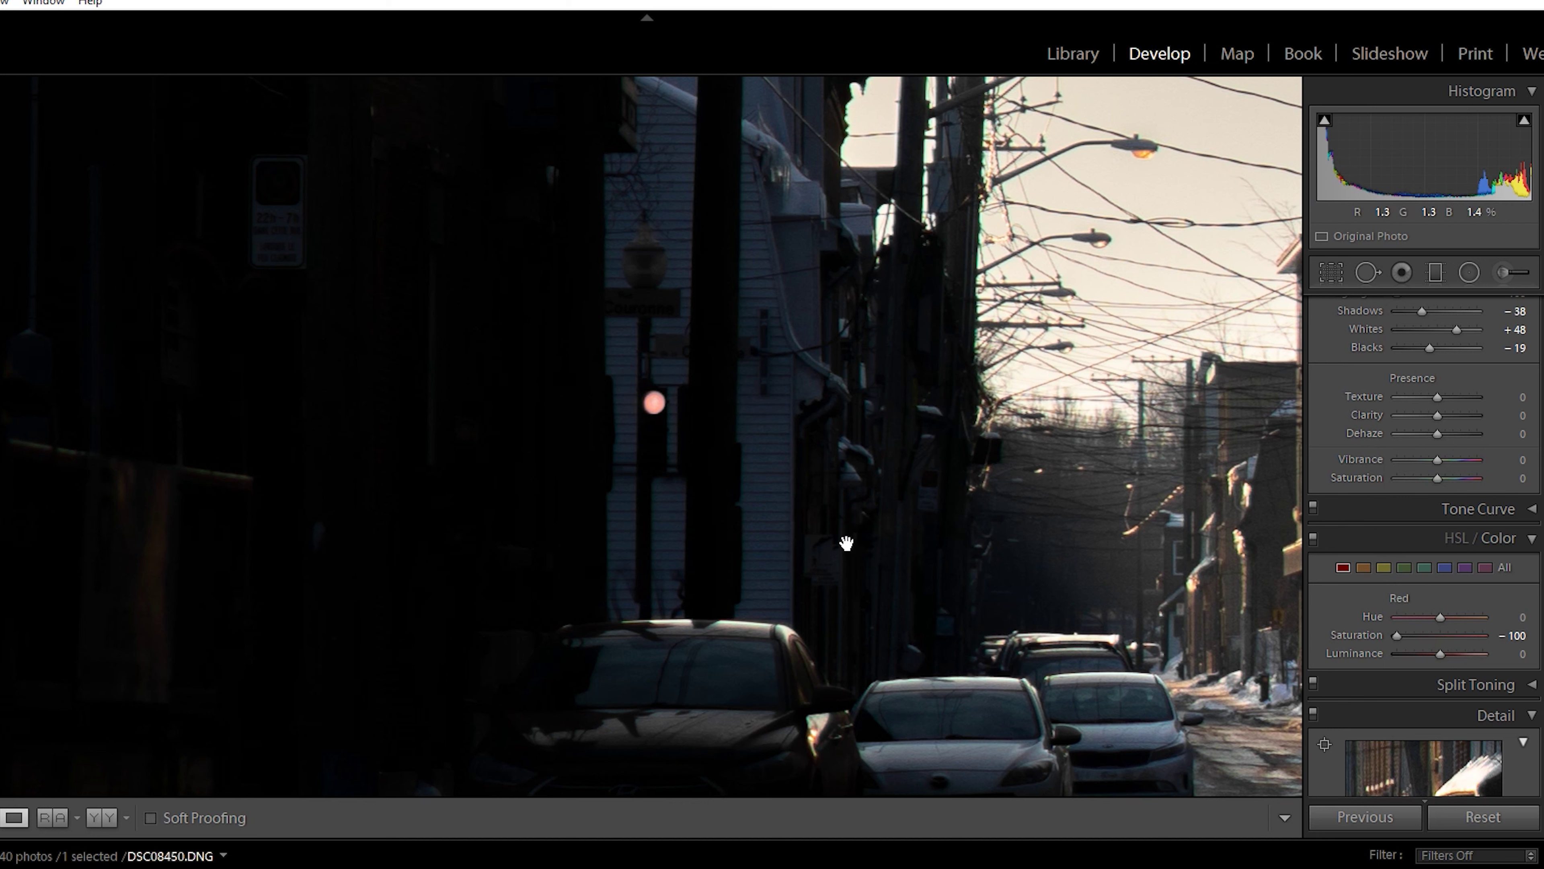
pyautogui.click(986, 562)
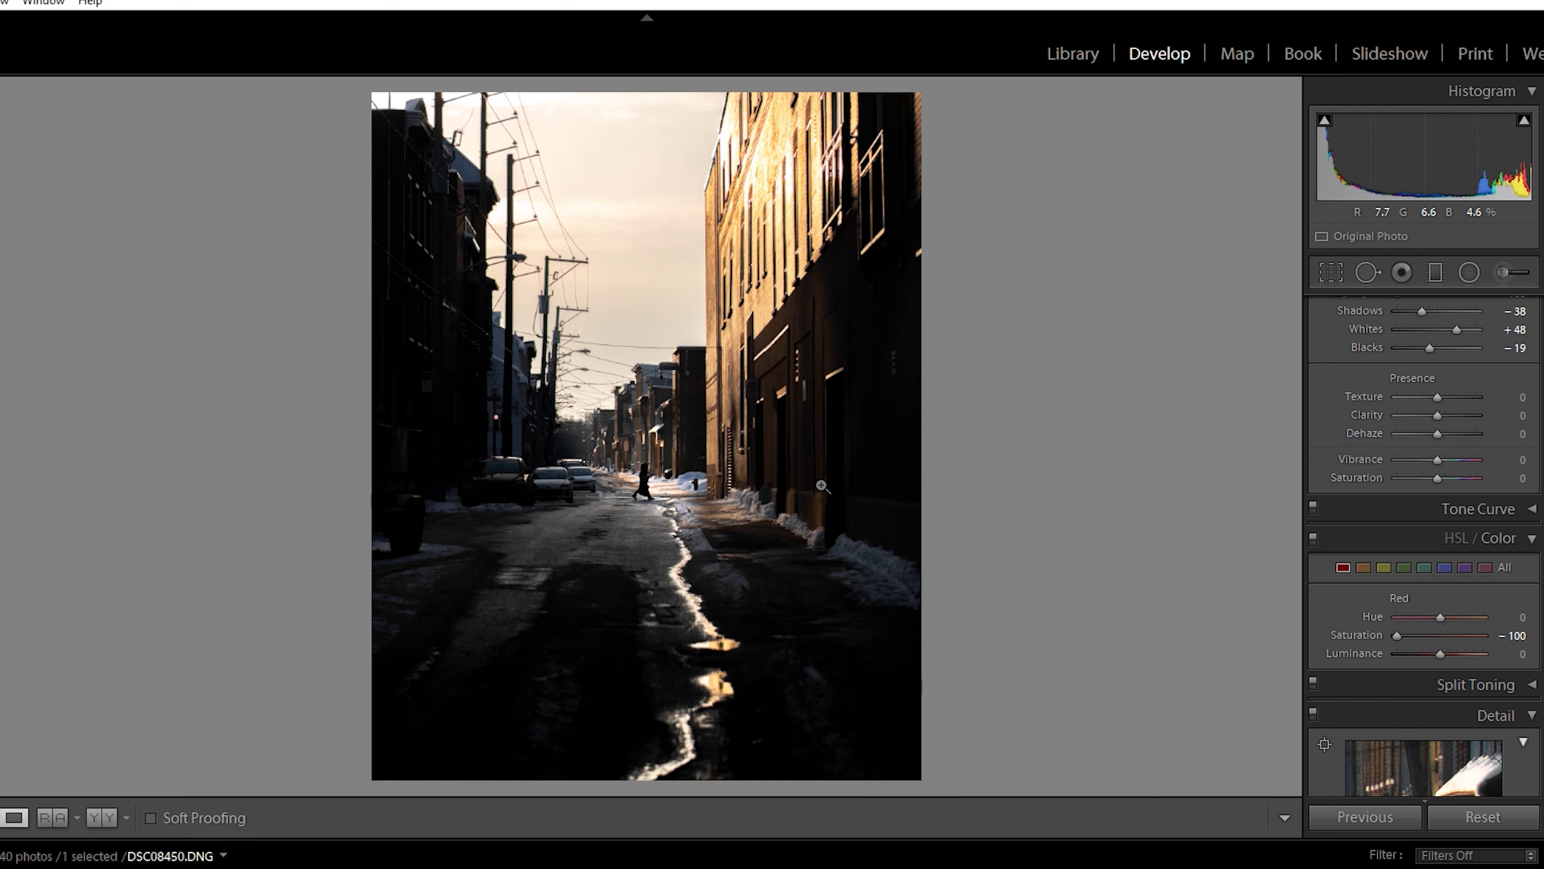
pyautogui.click(1488, 687)
pyautogui.click(1499, 607)
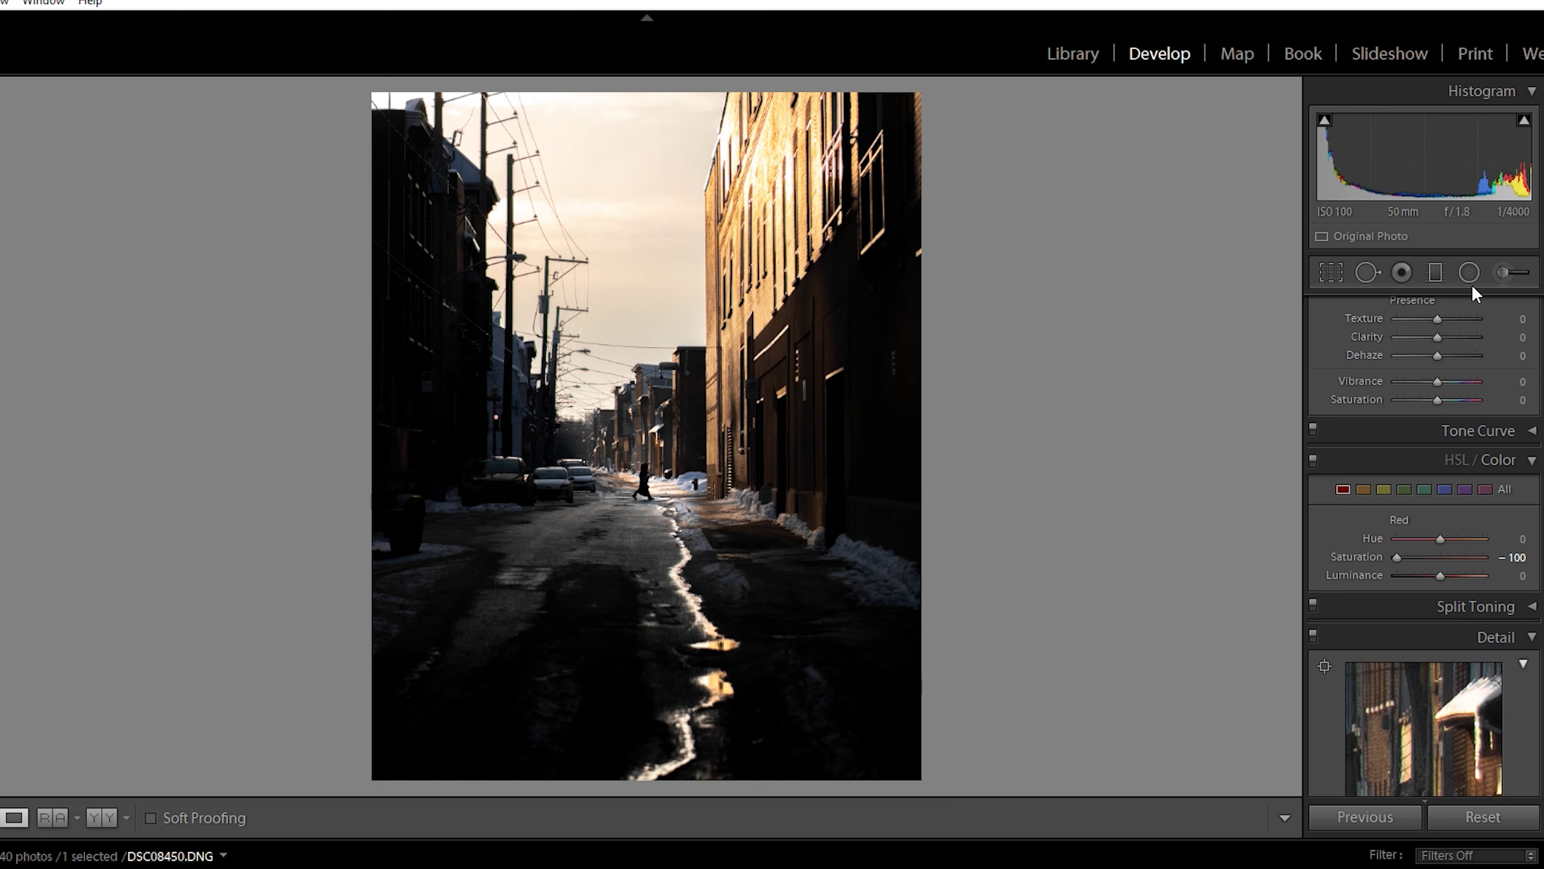
# - Paint a brush mask over the sunlit building and sky and set its Temp to +35
pyautogui.click(1504, 271)
pyautogui.scroll(6, 636, 413)
pyautogui.scroll(-1, 638, 411)
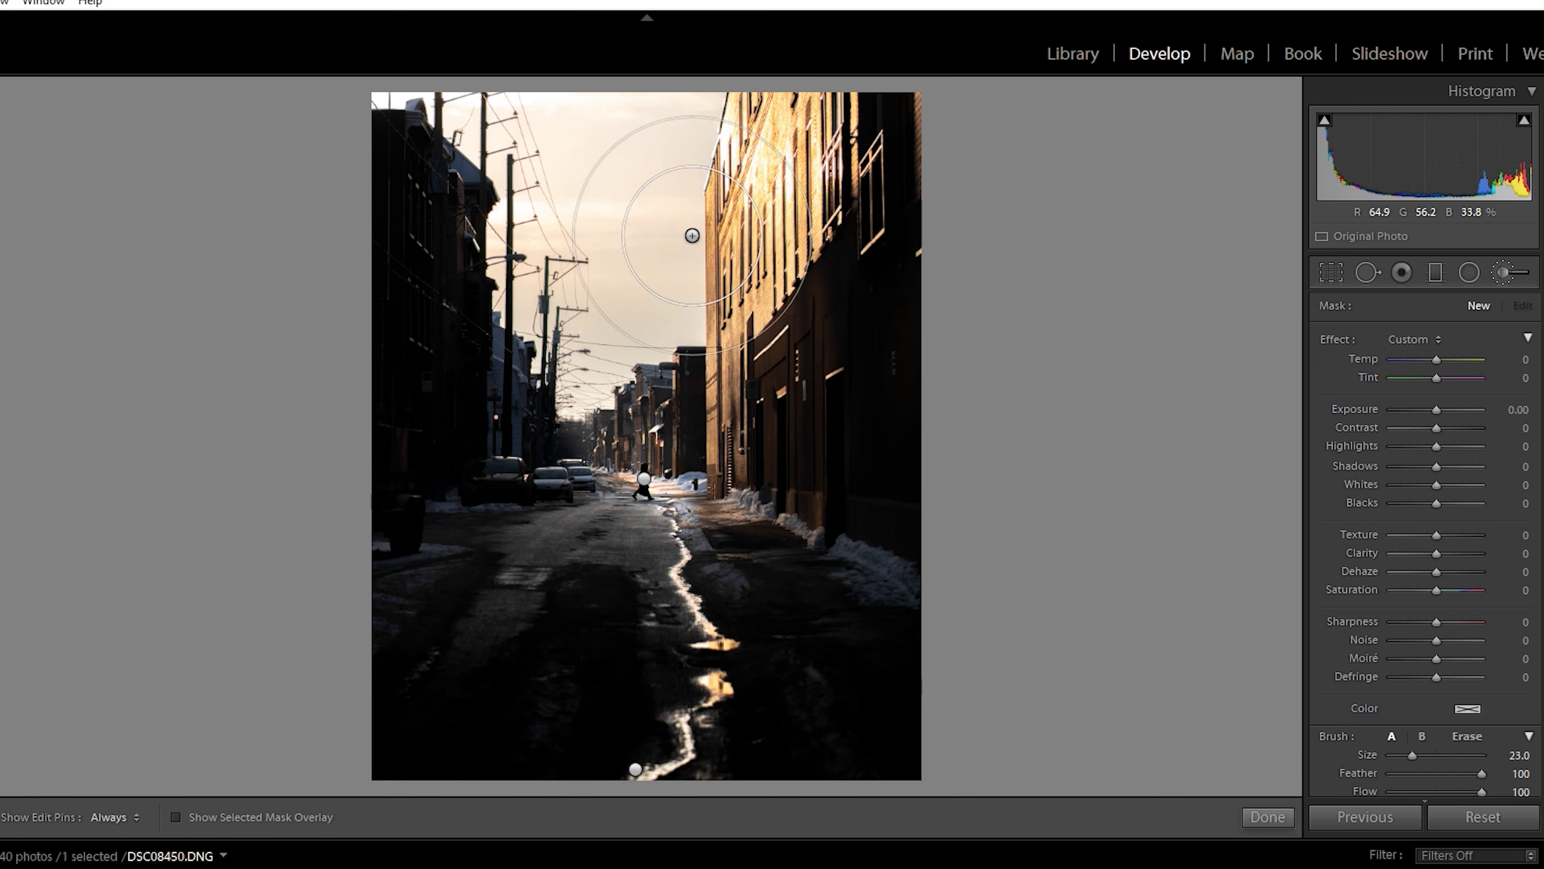
pyautogui.scroll(-5, 450, 125)
pyautogui.press('h')
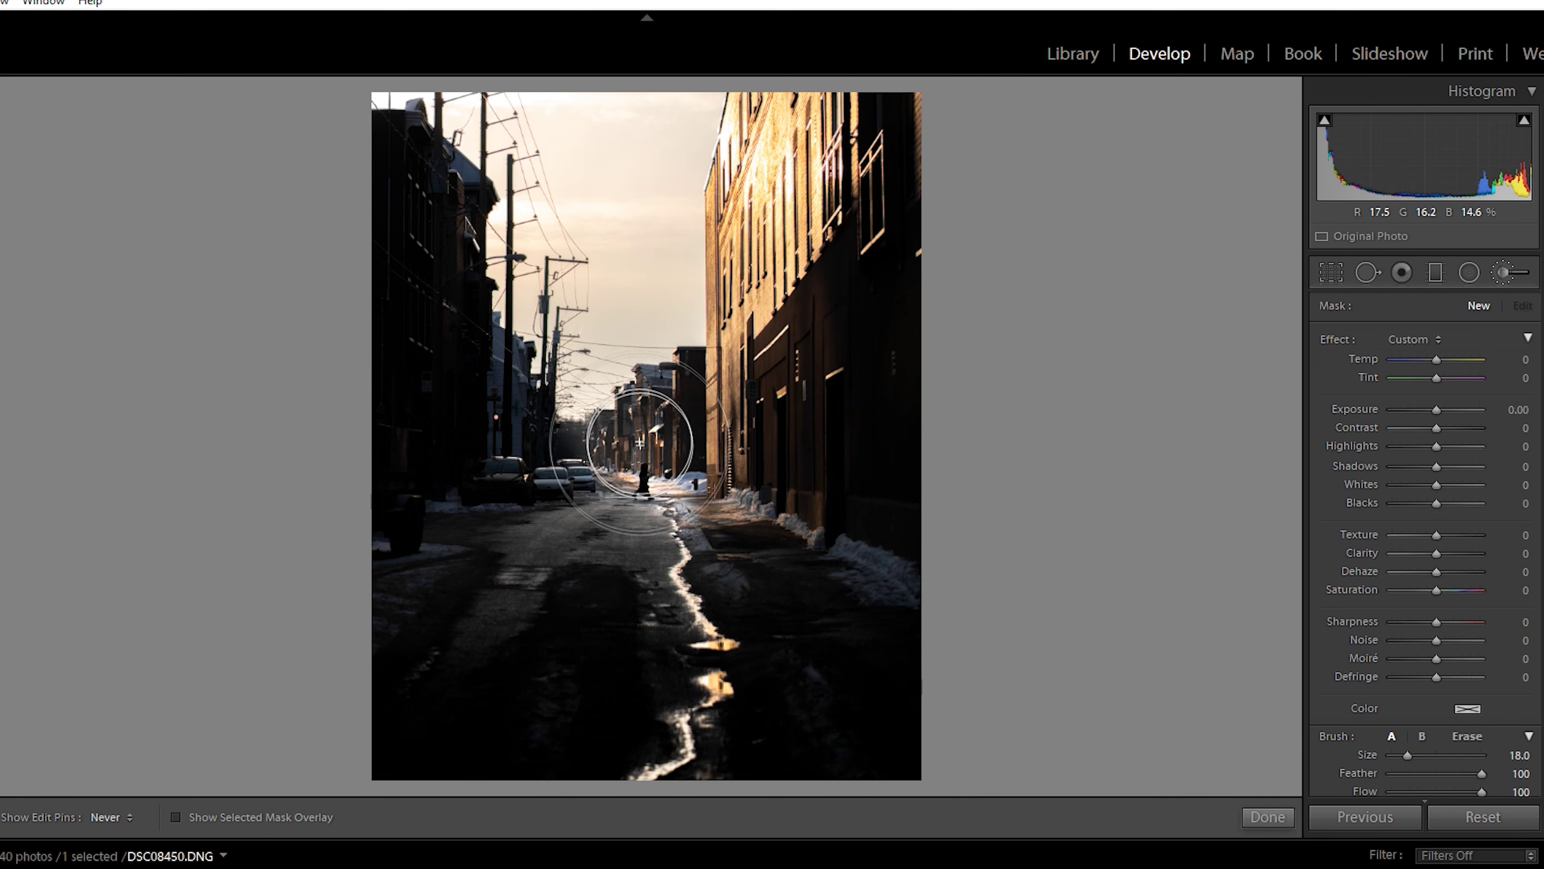
pyautogui.press('h')
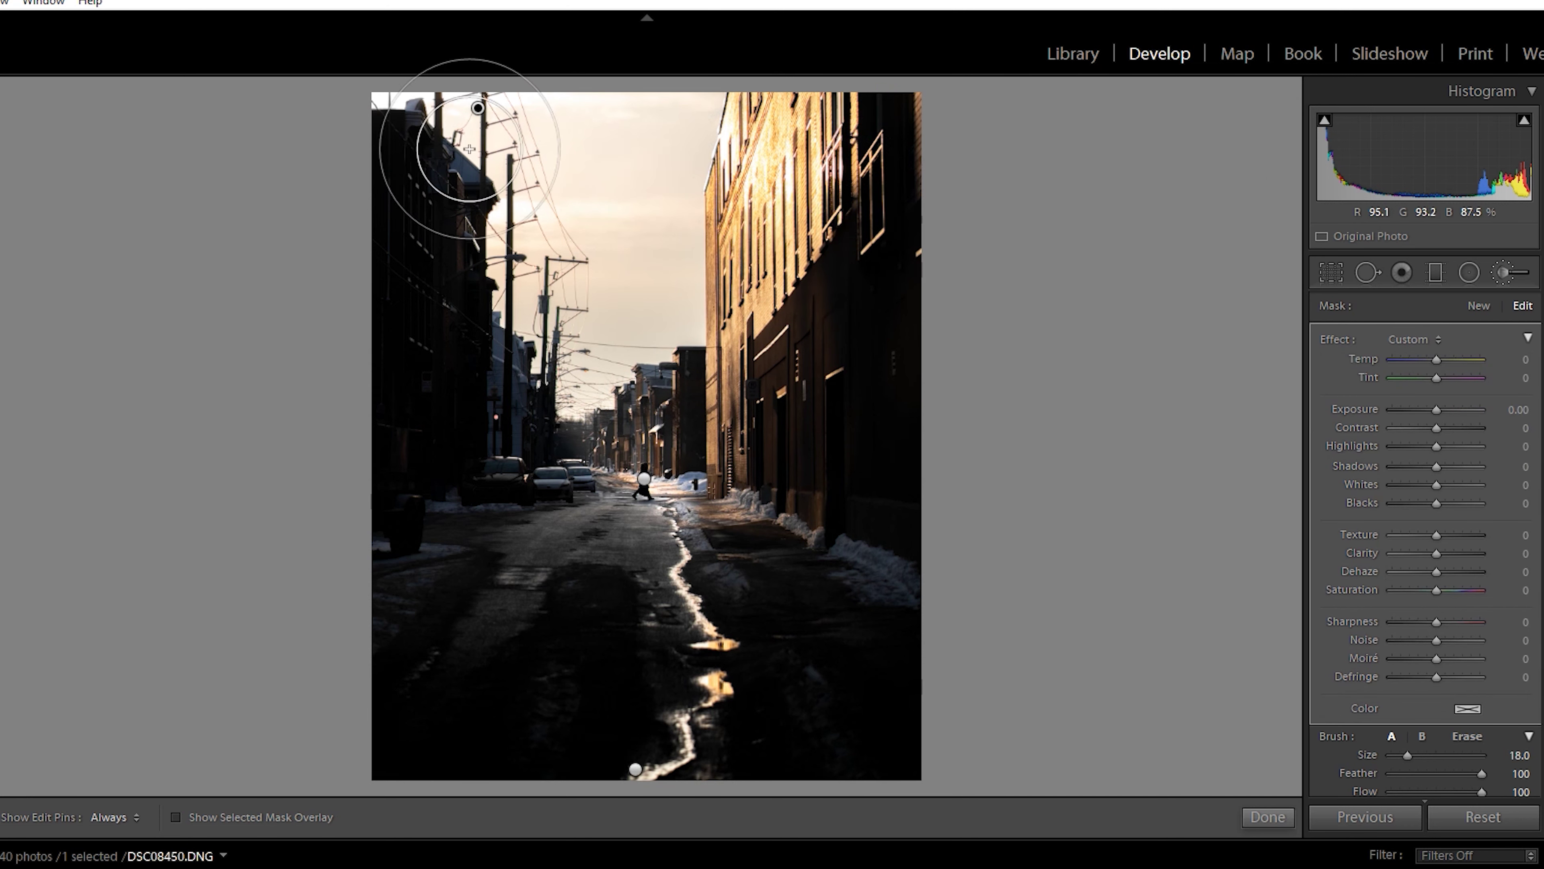
pyautogui.press('o')
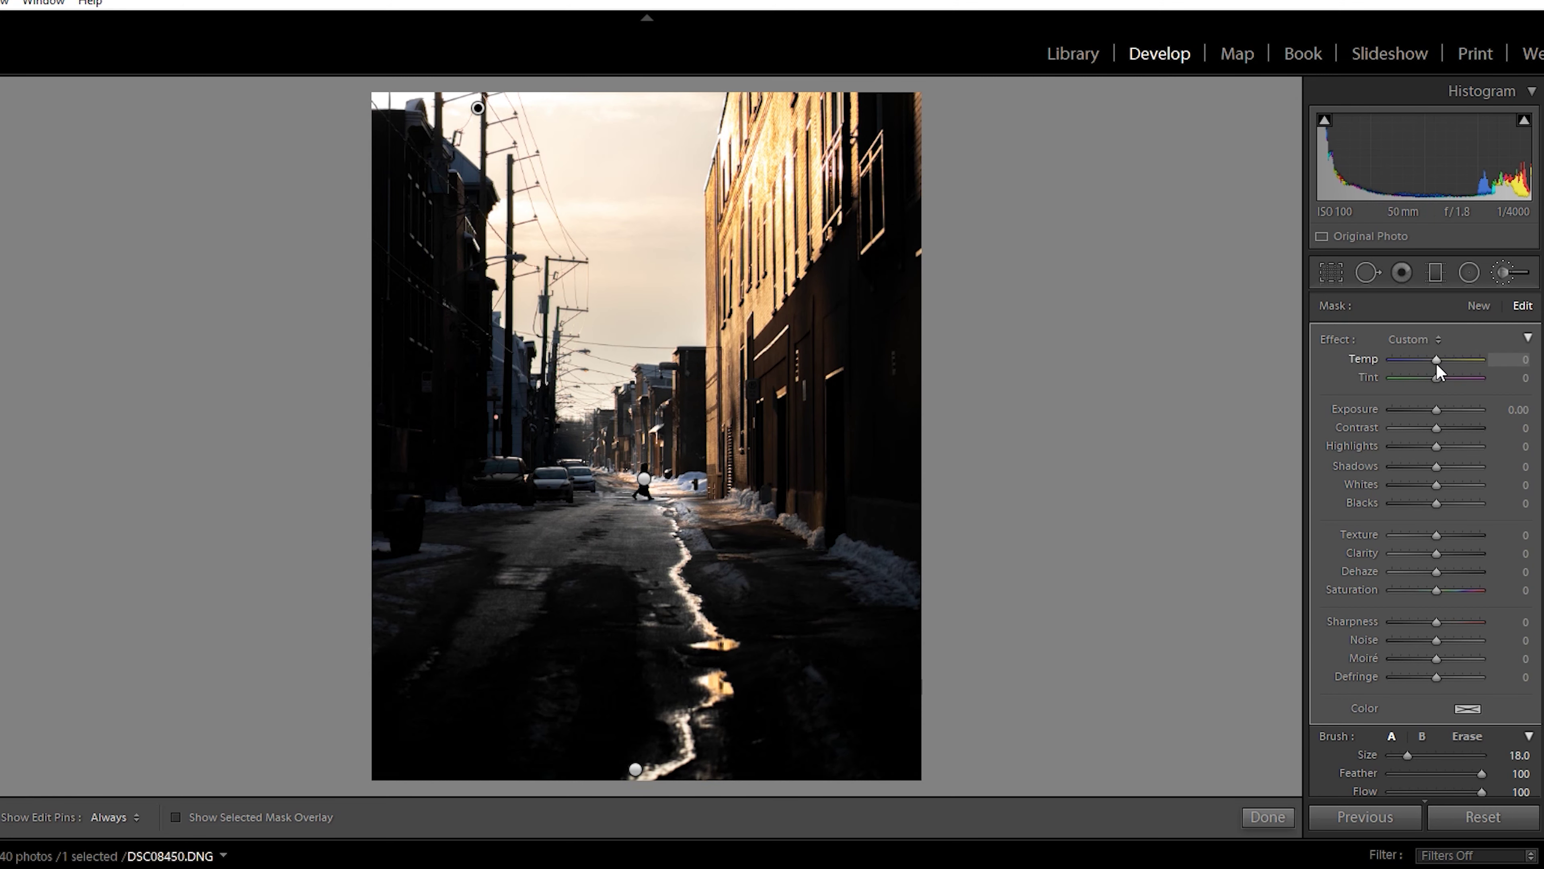
pyautogui.moveTo(1436, 360); pyautogui.dragTo(1451, 363)
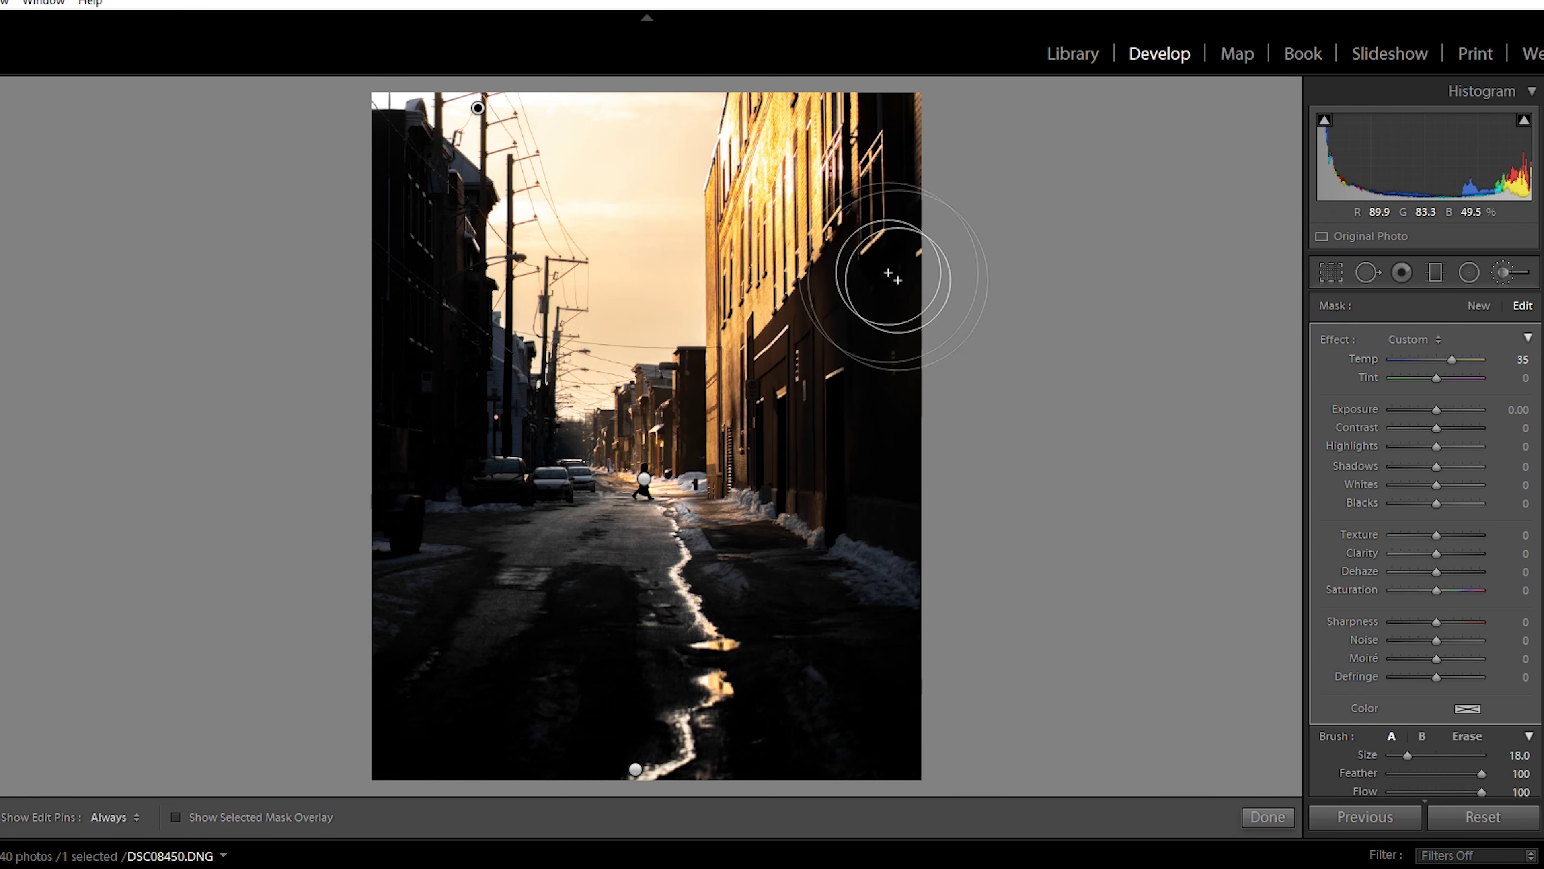
pyautogui.click(1269, 827)
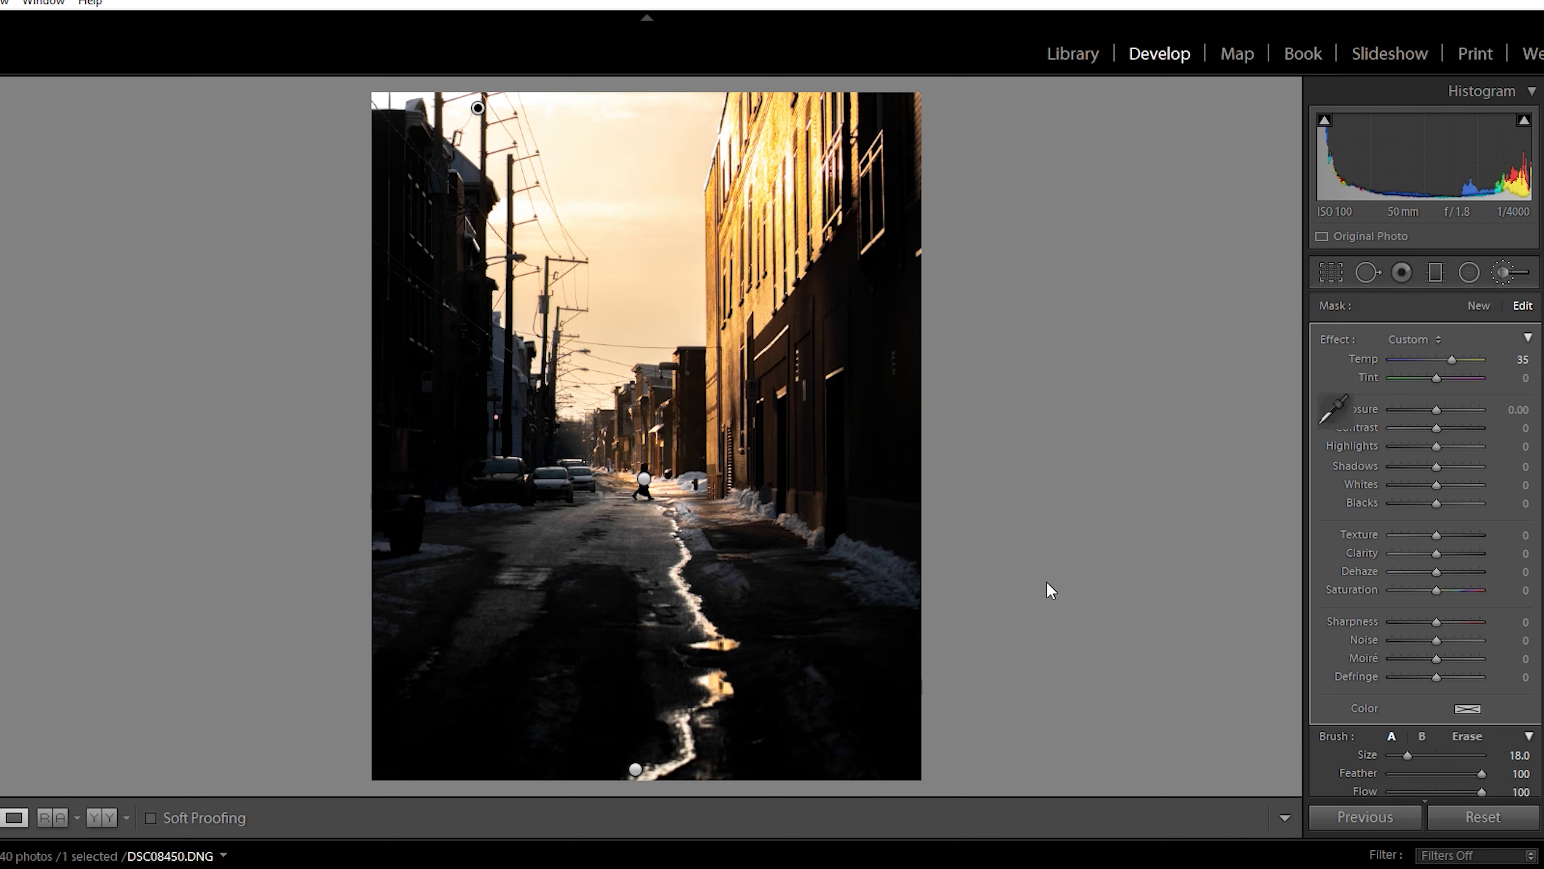
# - Paint a new brush adjustment over the shaded left-side buildings and street, cooling them to Temp -17
pyautogui.click(1497, 273)
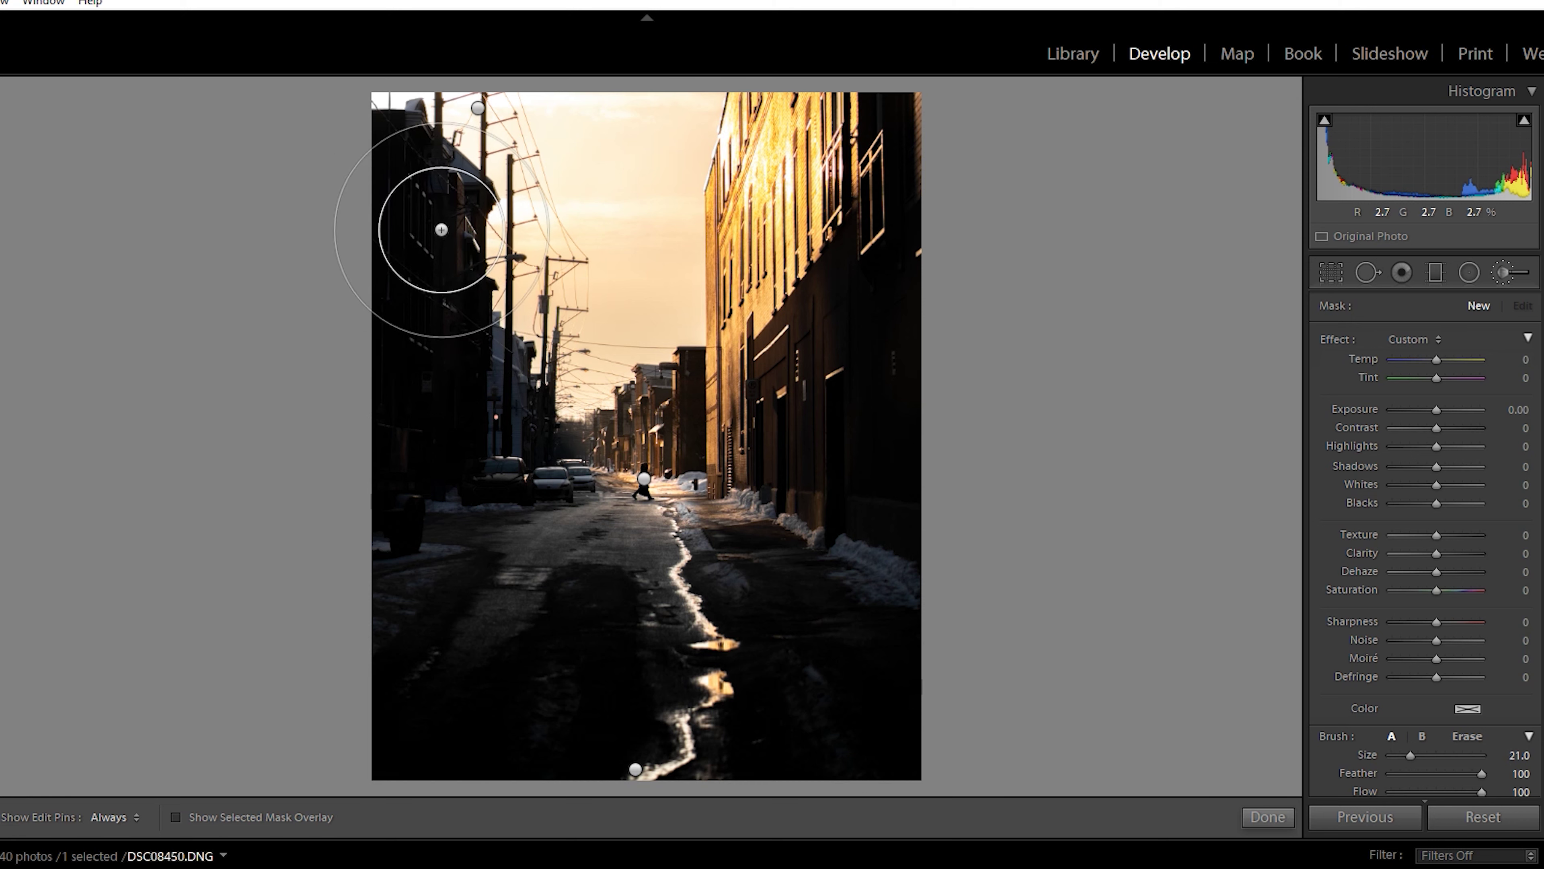
pyautogui.press('h')
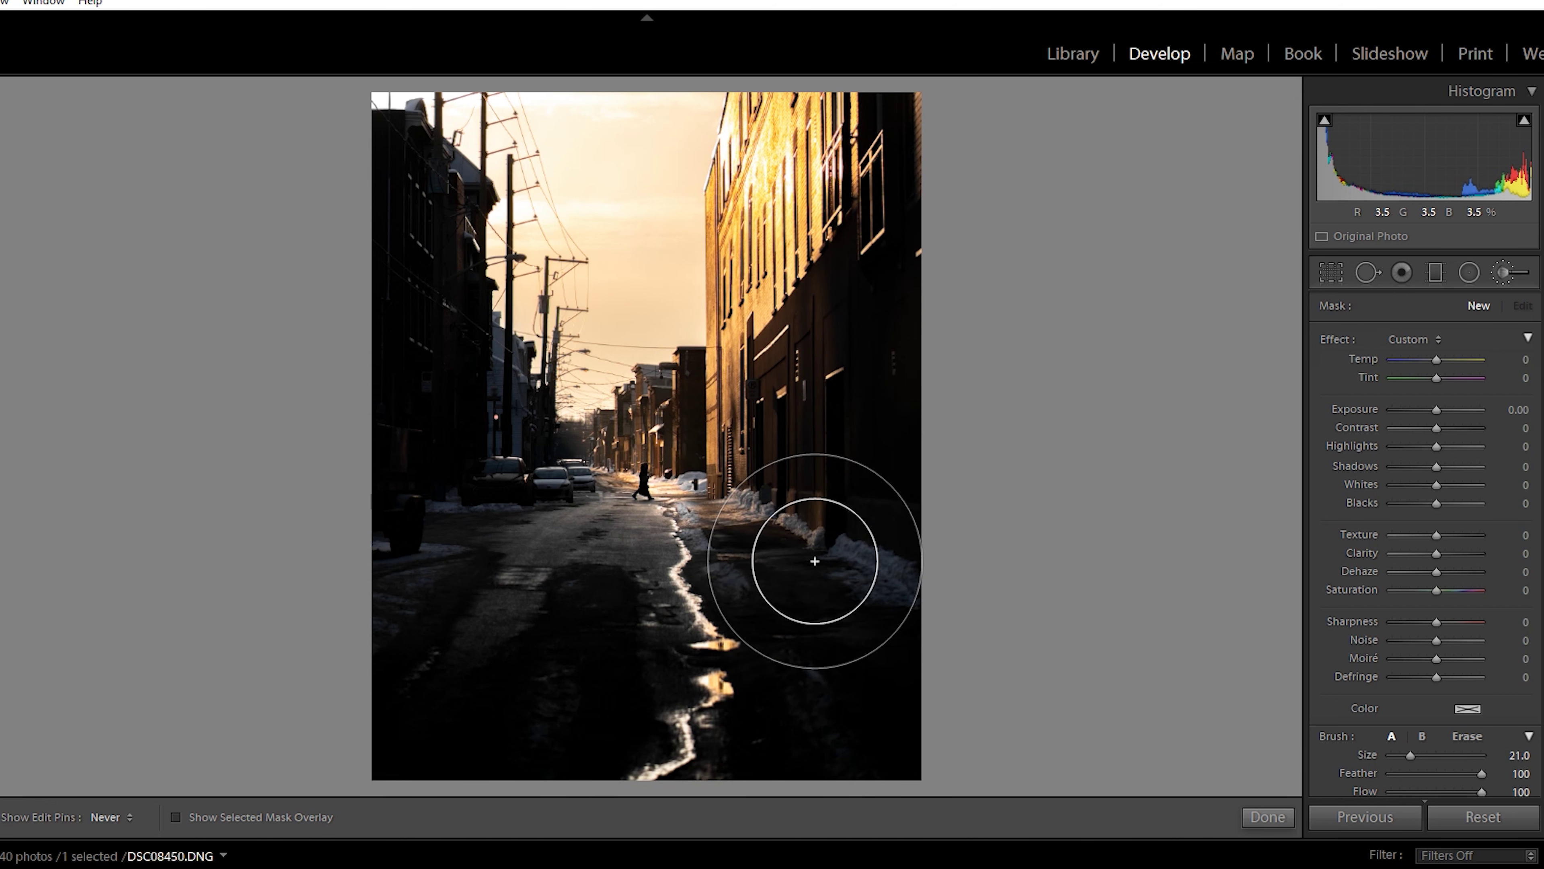
pyautogui.press('h')
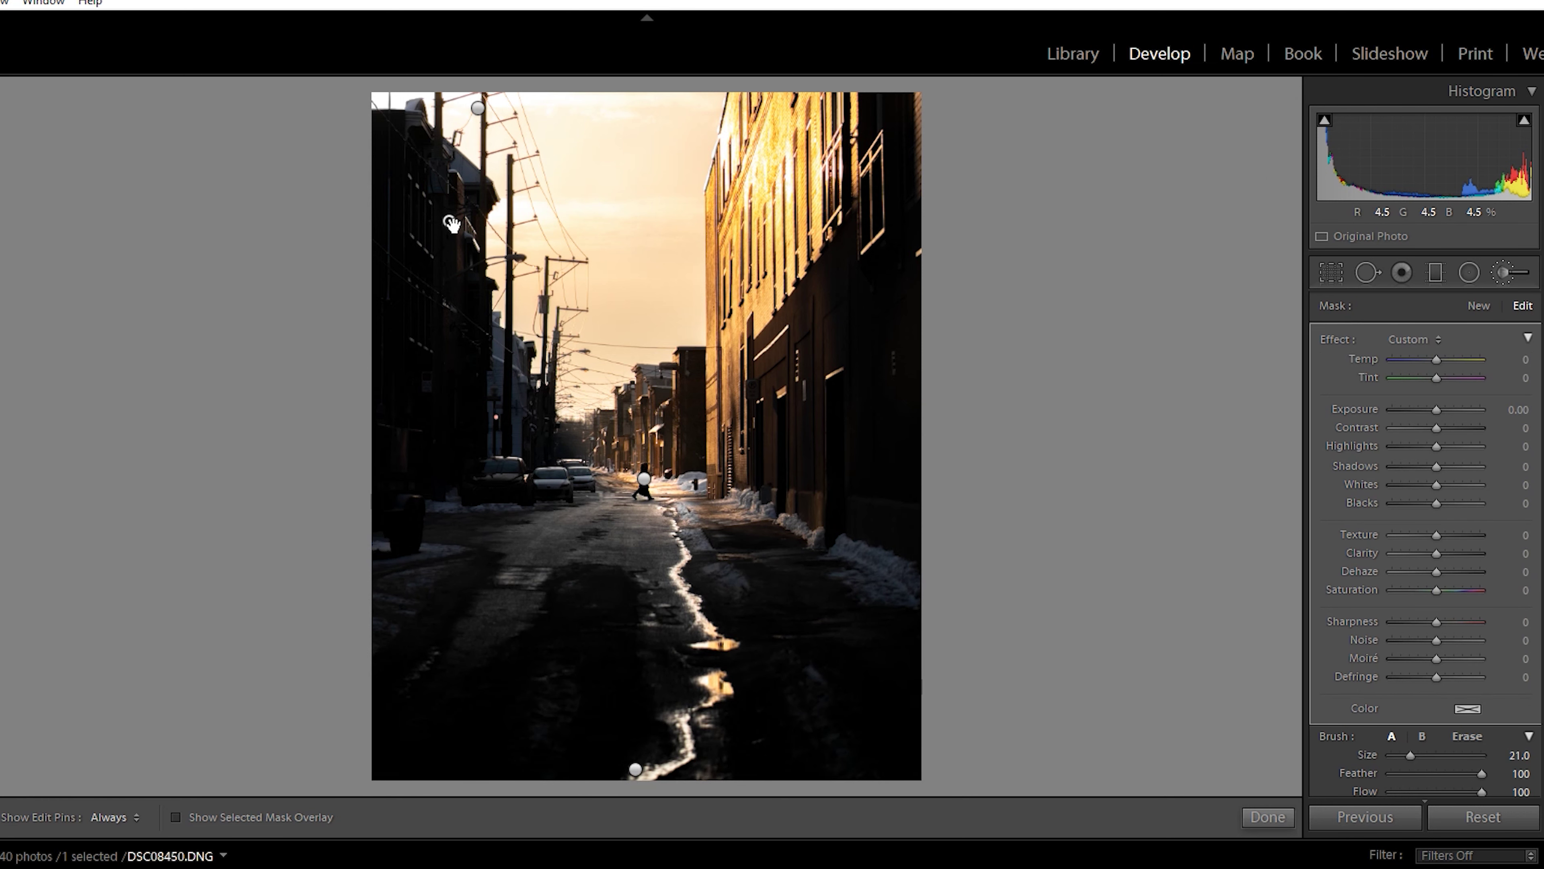
pyautogui.moveTo(451, 224)
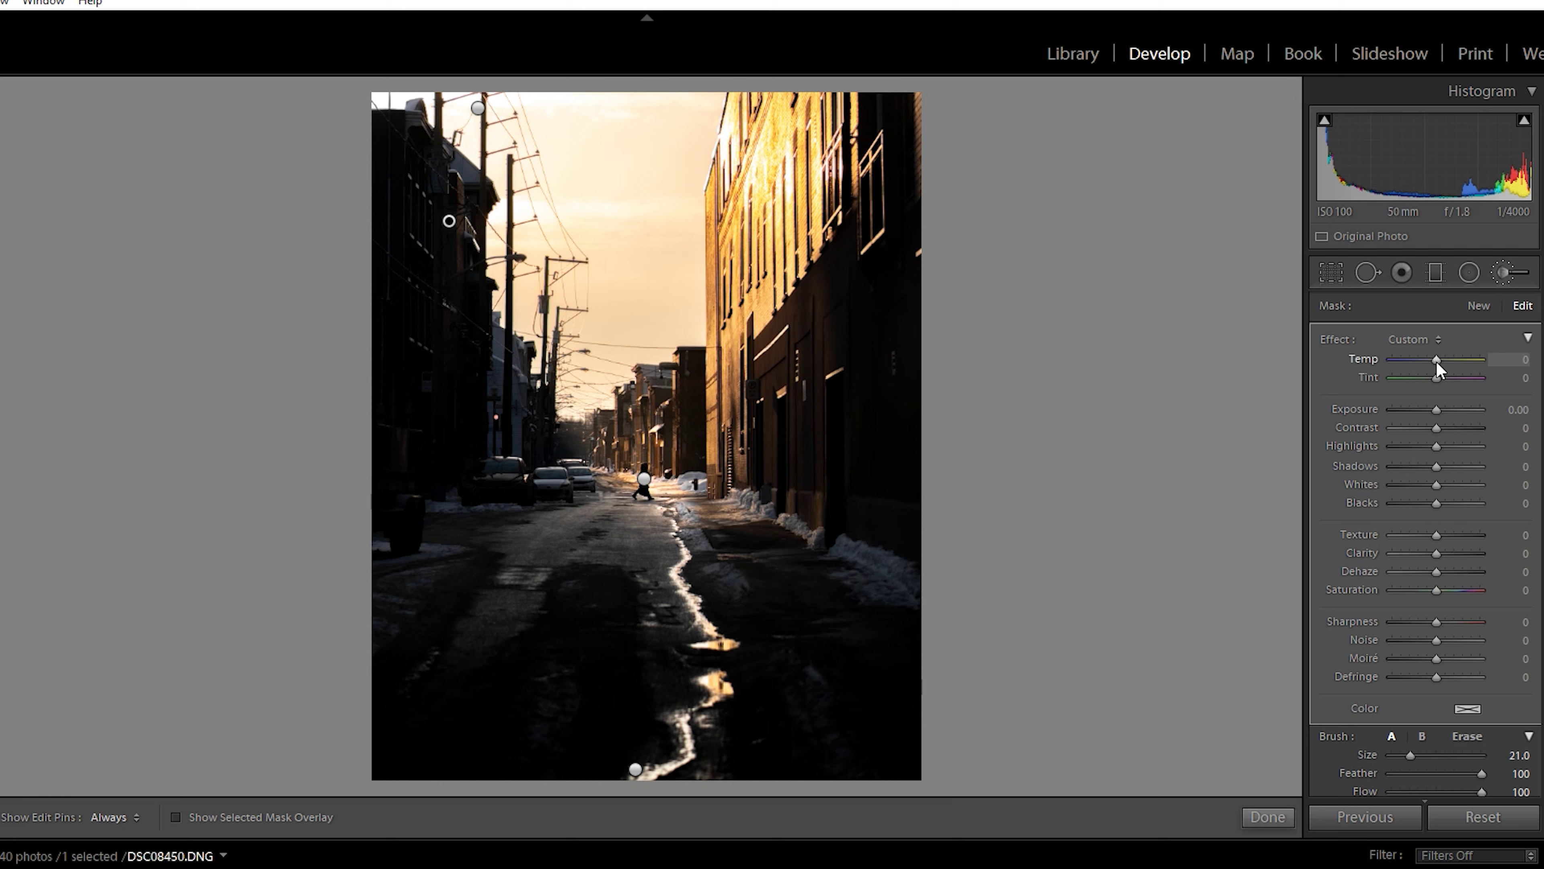
pyautogui.moveTo(1436, 363); pyautogui.dragTo(1429, 364)
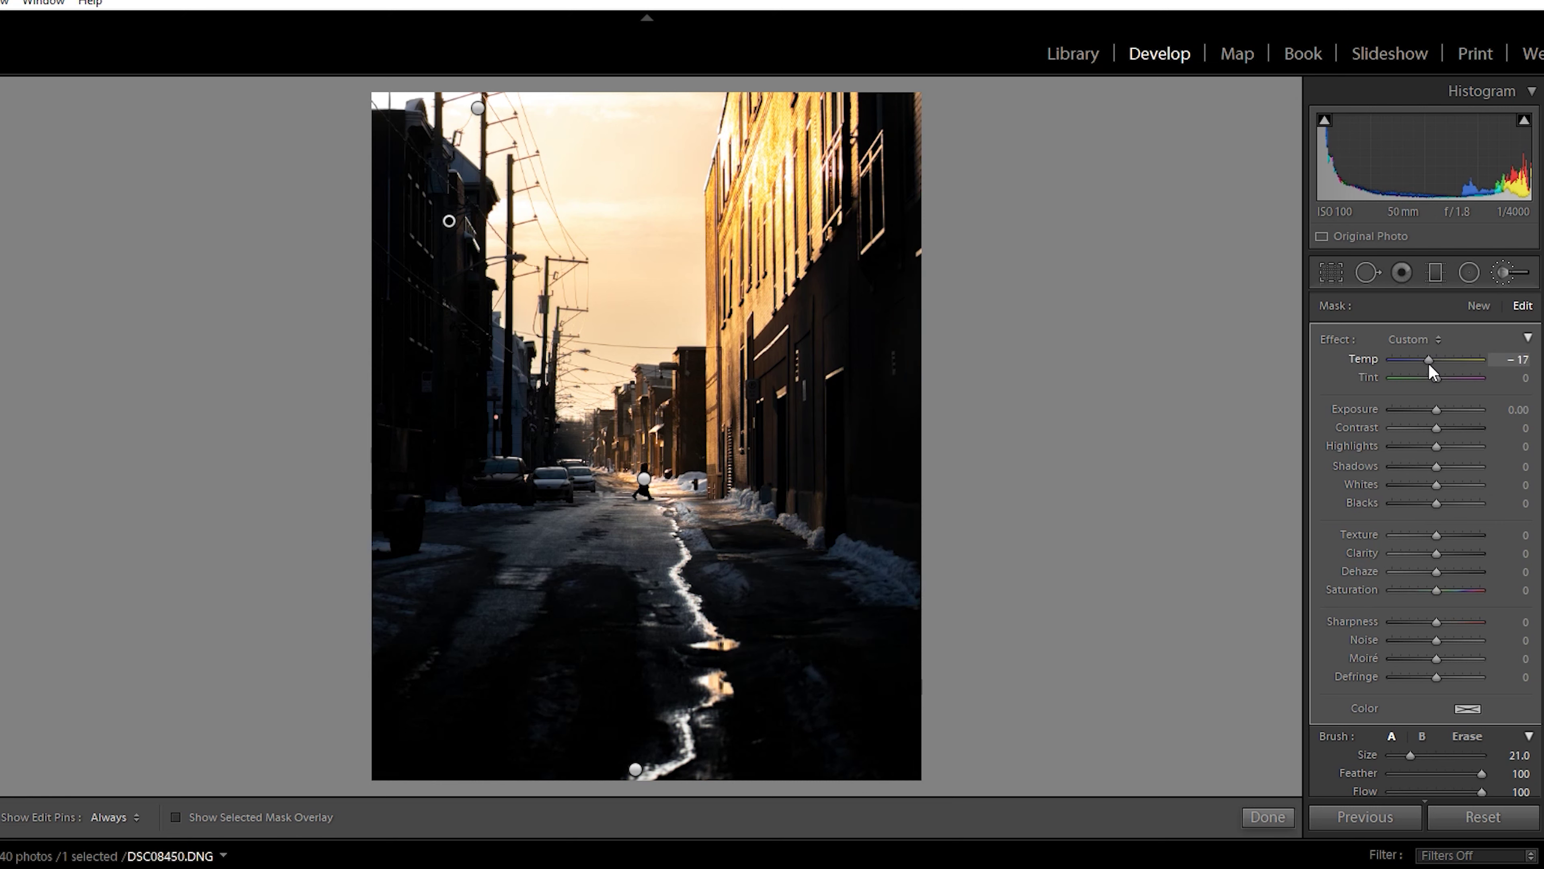